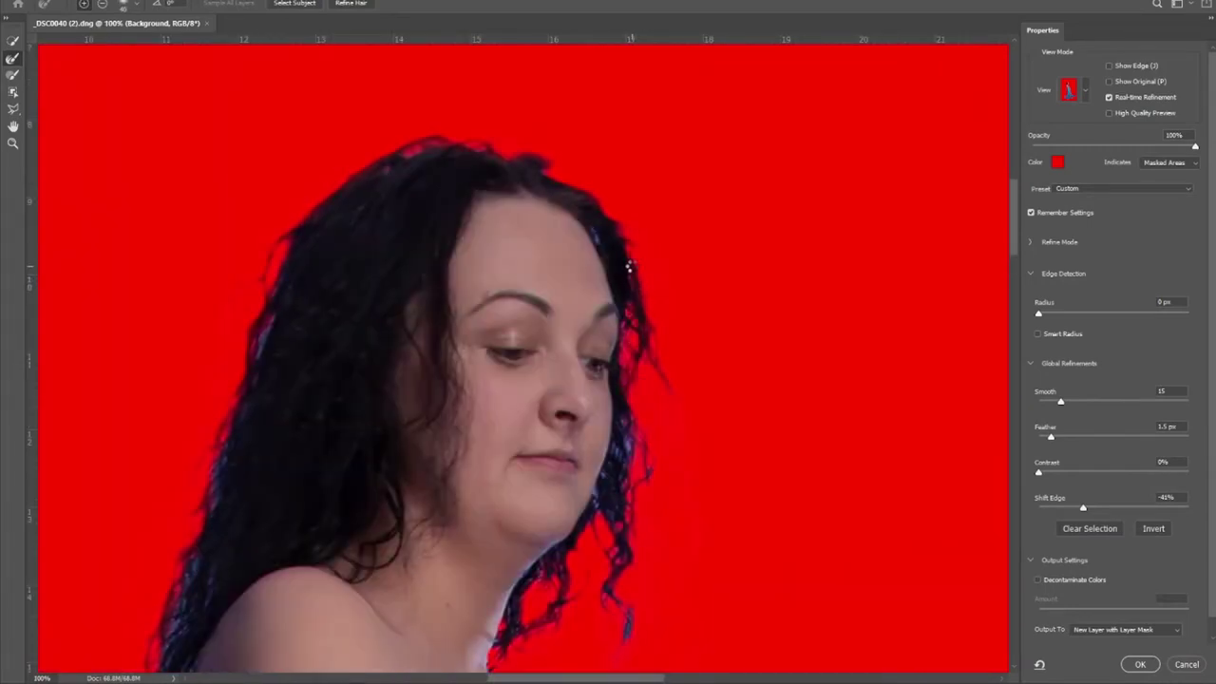
# - Refine the cut-out along the model's hair and dress edges and output it as a new layer with a layer mask
pyautogui.moveTo(217, 544); pyautogui.dragTo(184, 276)
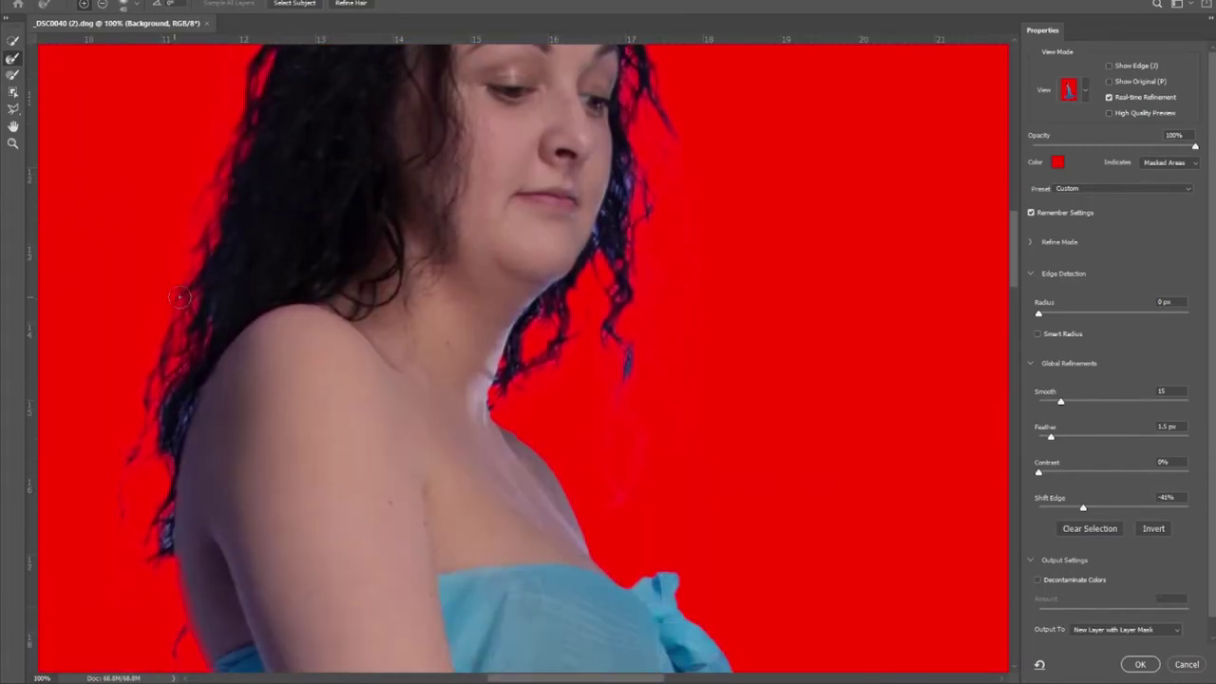
pyautogui.scroll(3, 253, 421)
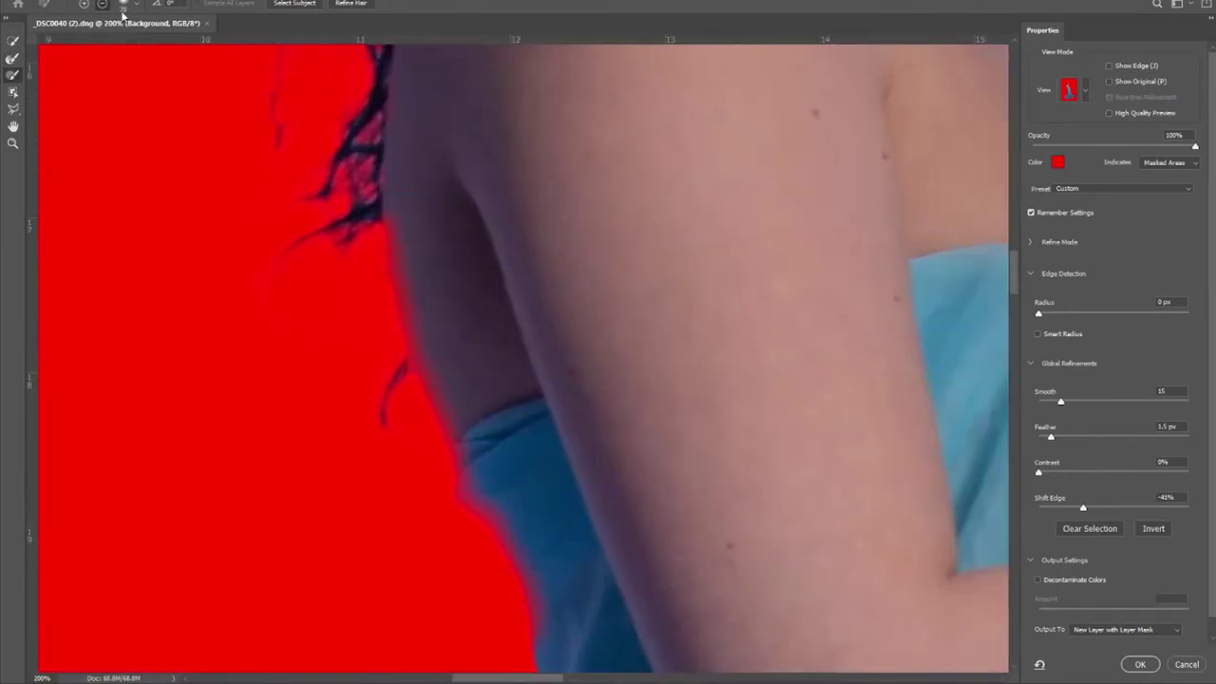
pyautogui.moveTo(596, 635); pyautogui.dragTo(835, 557)
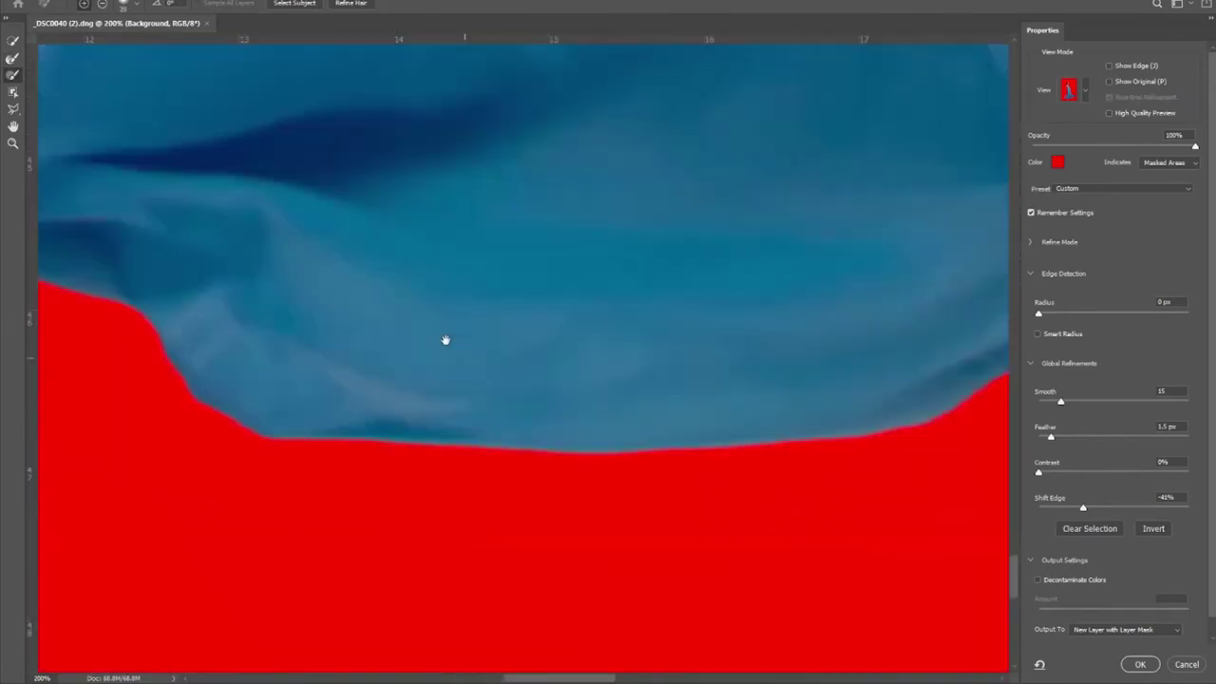
pyautogui.click(1140, 663)
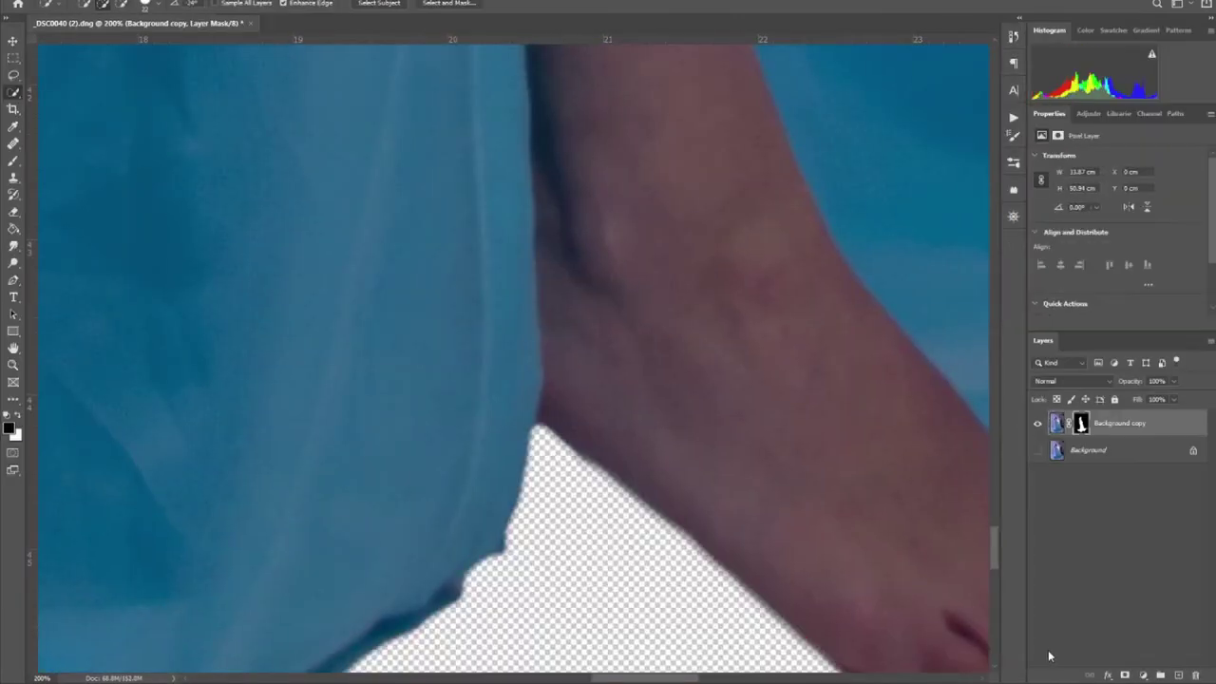
# - Apply the layer mask on Background copy and bring the cut-out model into the Carnival Pier background image
pyautogui.rightClick(1138, 429)
pyautogui.rightClick(1076, 427)
pyautogui.click(1058, 458)
pyautogui.hotkey('alt', 'Tab')
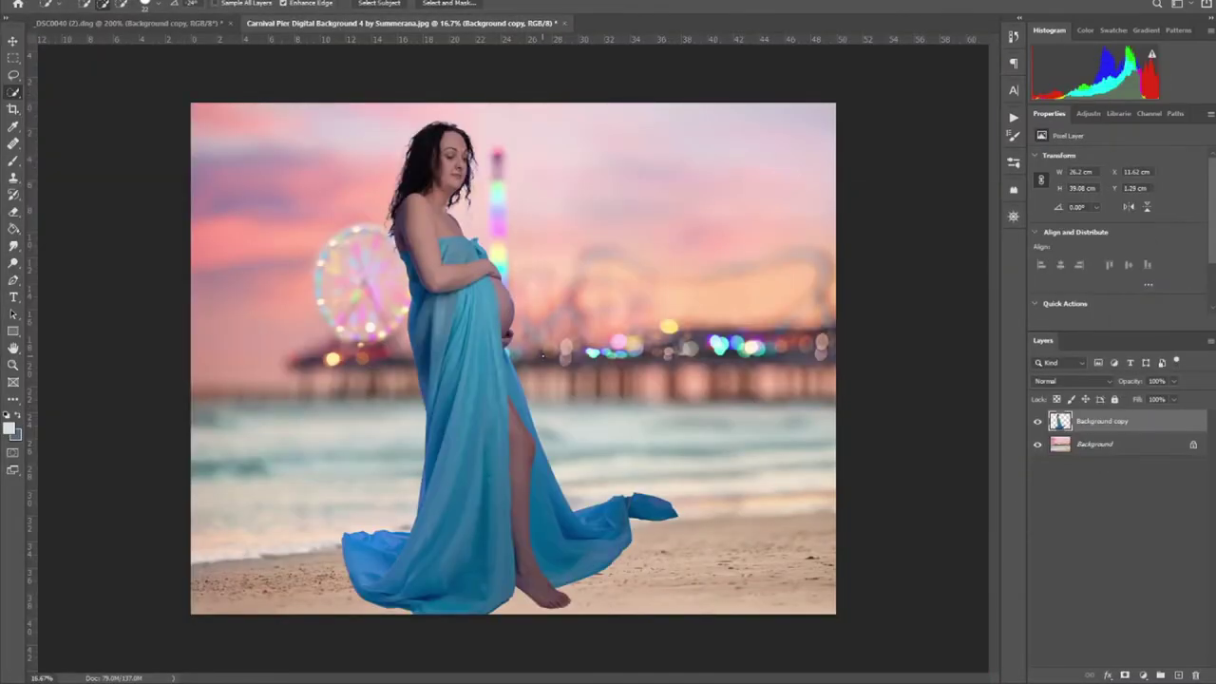
# - Scale the model down to about 68.5% and stand her on the beach in front of the pier
pyautogui.hotkey('ctrl', 't')
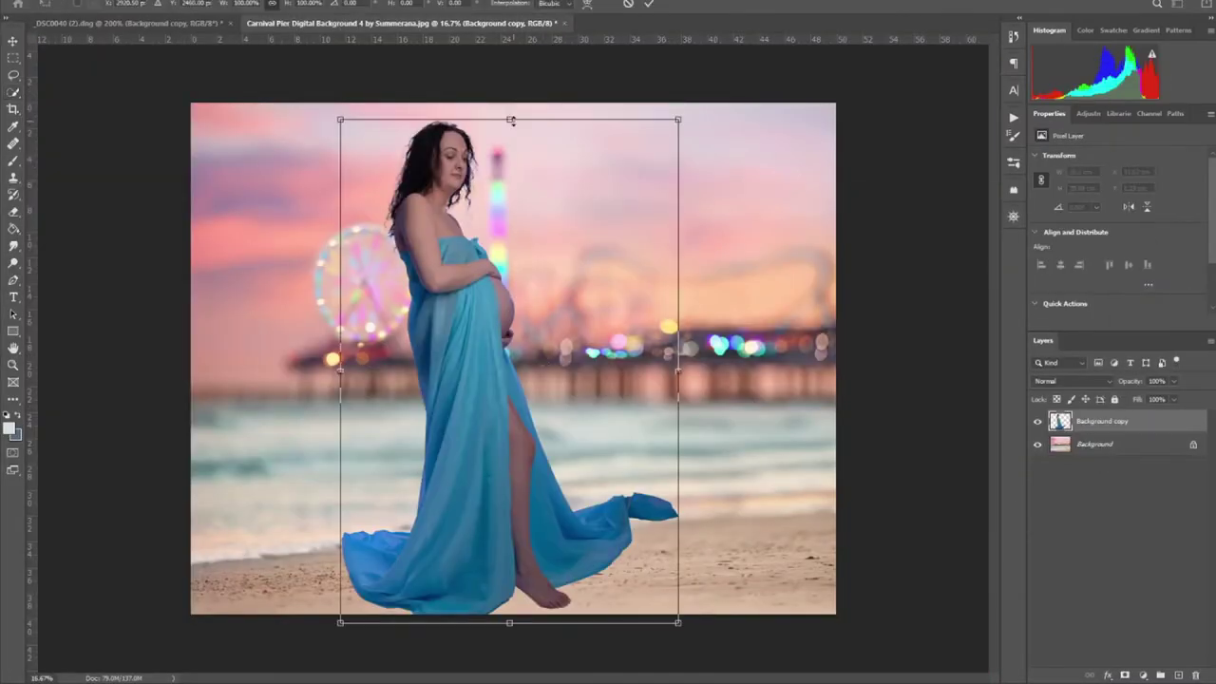
pyautogui.moveTo(339, 117); pyautogui.dragTo(379, 238)
pyautogui.moveTo(542, 488); pyautogui.dragTo(697, 488)
pyautogui.press('Return')
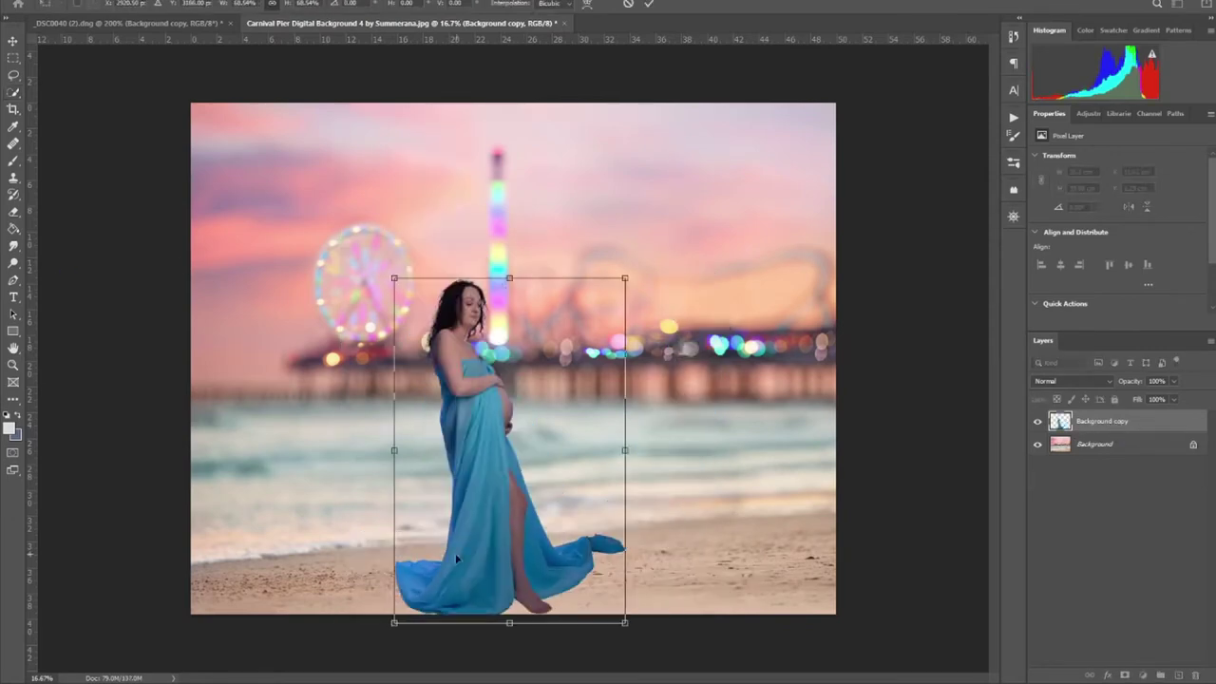
pyautogui.moveTo(503, 446); pyautogui.dragTo(487, 447)
# - Copy the model into the other backgrounds and, in the sunflower field, flip her horizontally and move her to the lower right
pyautogui.hotkey('alt', 'Tab')
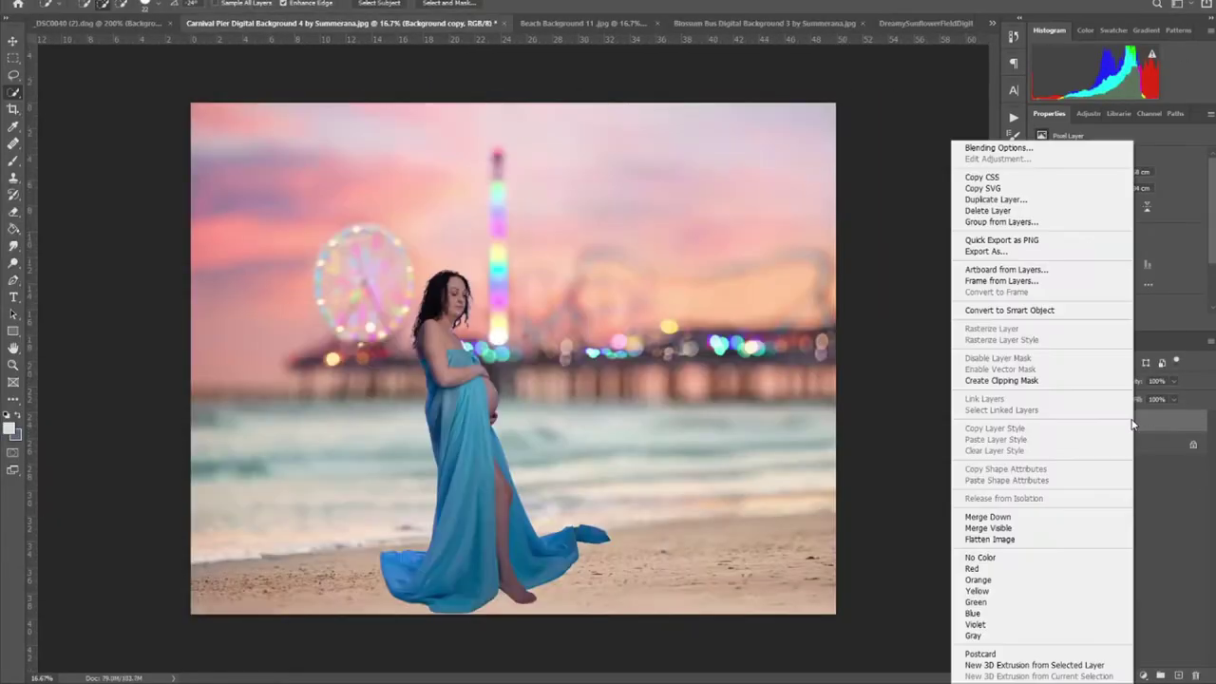
pyautogui.click(1102, 425)
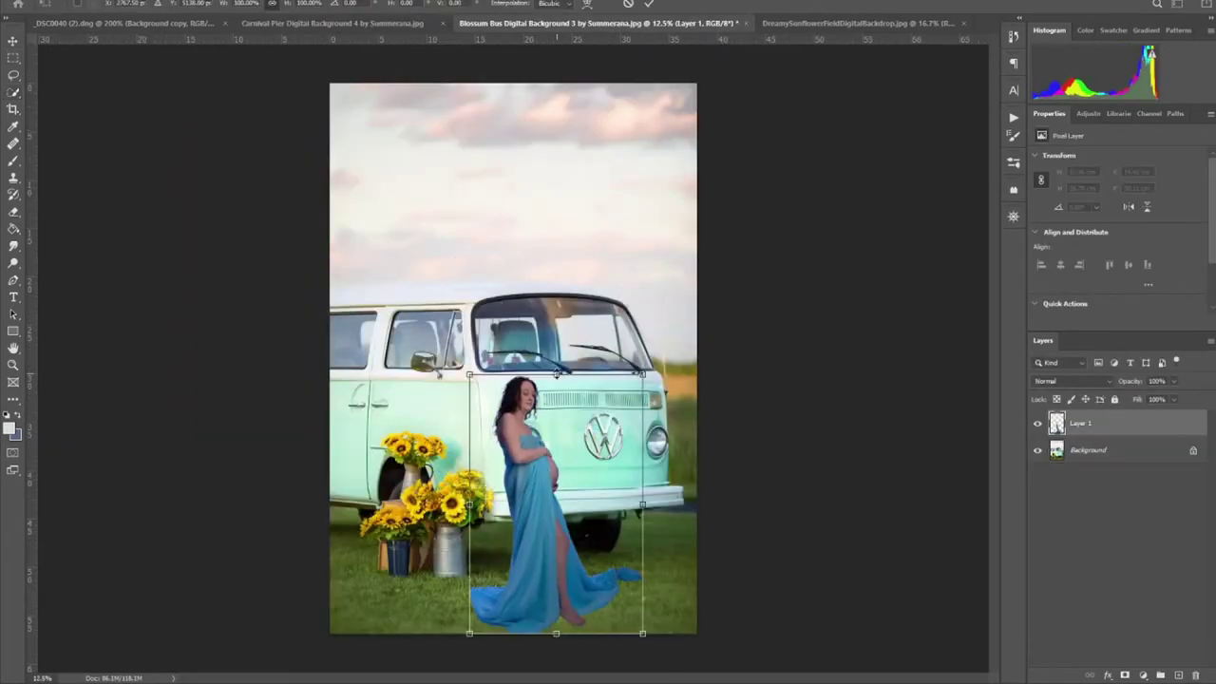
pyautogui.hotkey('ctrl', 't')
pyautogui.moveTo(524, 321); pyautogui.dragTo(525, 340)
pyautogui.press('Return')
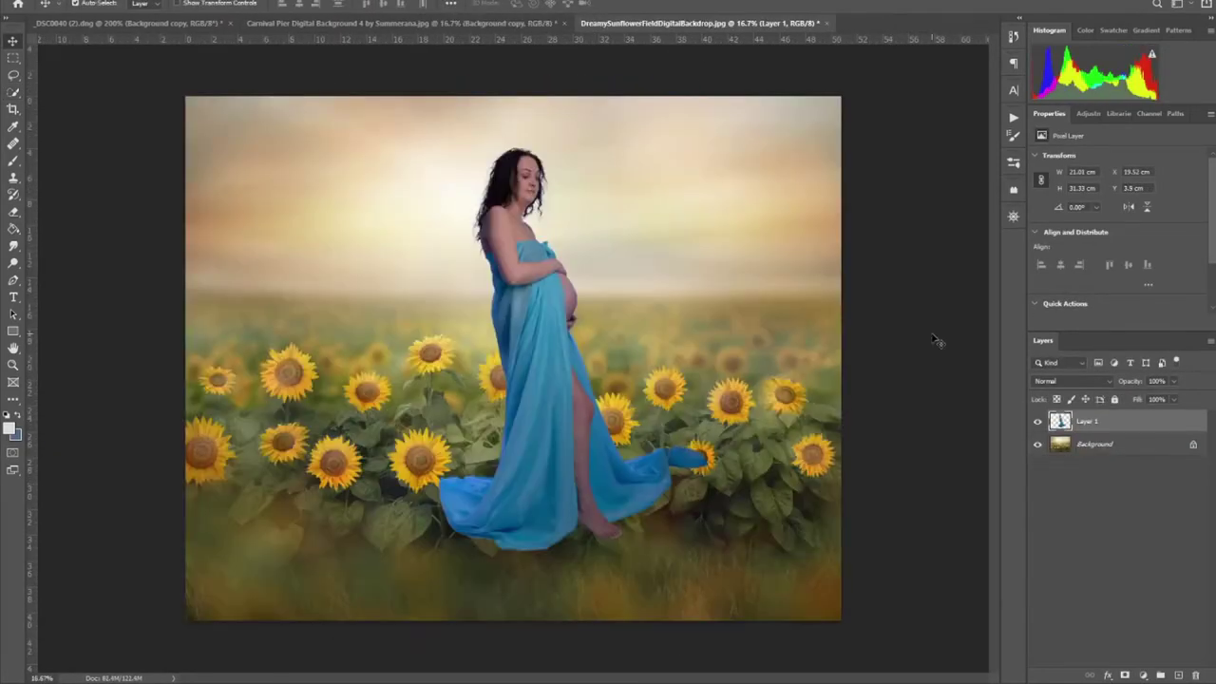
pyautogui.moveTo(494, 418); pyautogui.dragTo(627, 577)
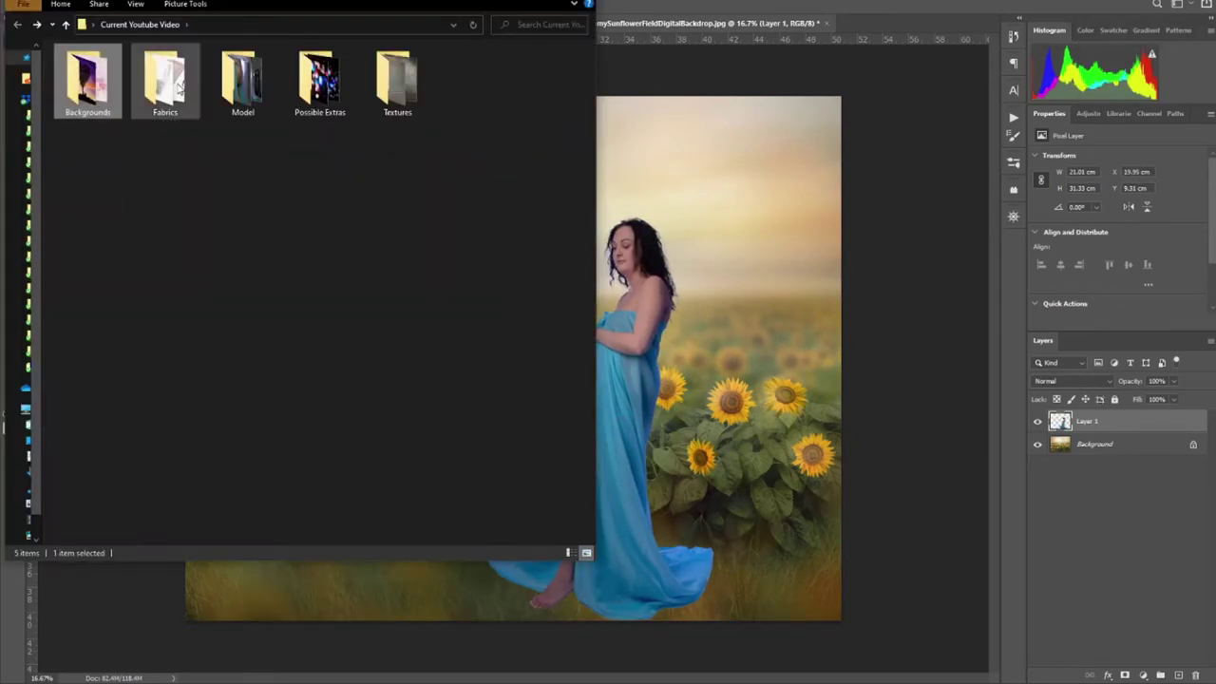
# - Place Fabric Toss Overlays 20 and 74 from the Fabrics folder, flipping Overlay 74 and scaling it to about 55.7%
pyautogui.doubleClick(162, 82)
pyautogui.doubleClick(320, 101)
pyautogui.moveTo(551, 470); pyautogui.dragTo(528, 507)
pyautogui.moveTo(372, 601); pyautogui.dragTo(348, 632)
pyautogui.moveTo(371, 324); pyautogui.dragTo(446, 348)
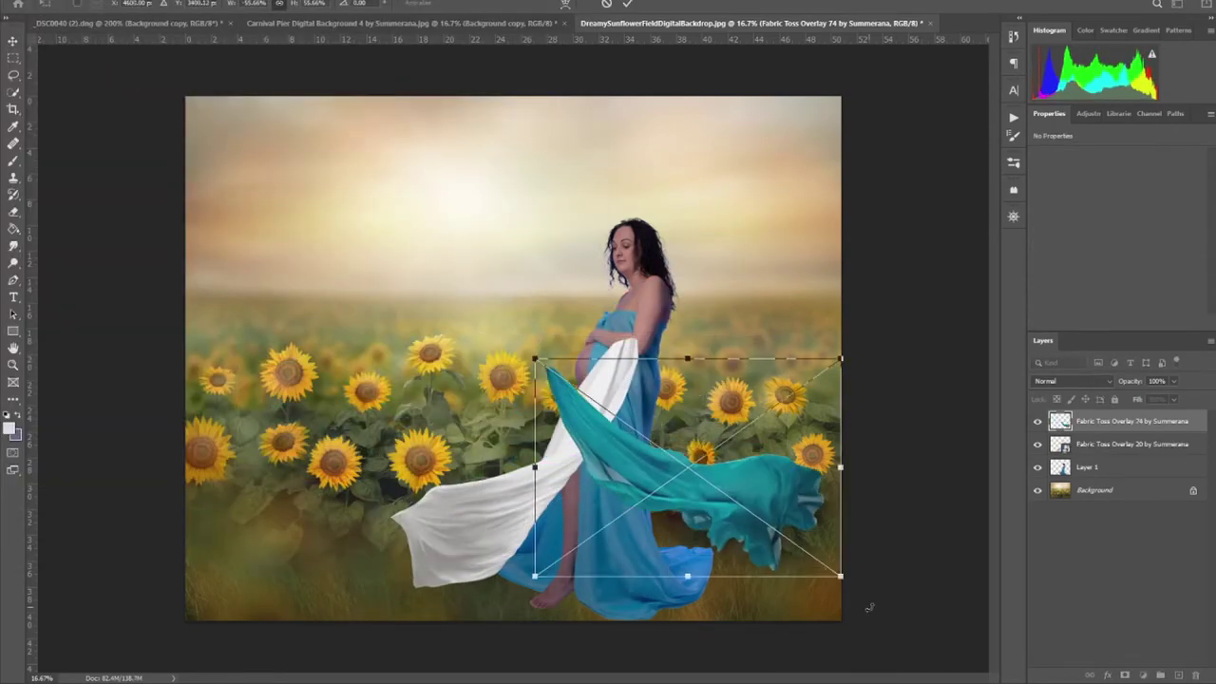
pyautogui.press('Return')
# - Arrange Overlay 20 above Overlay 74 trailing behind the model, and fit a rotated Overlay 57 over the skirt beneath them
pyautogui.moveTo(532, 494); pyautogui.dragTo(637, 510)
pyautogui.hotkey('ctrl', ']')
pyautogui.hotkey('ctrl', 't')
pyautogui.press('Return')
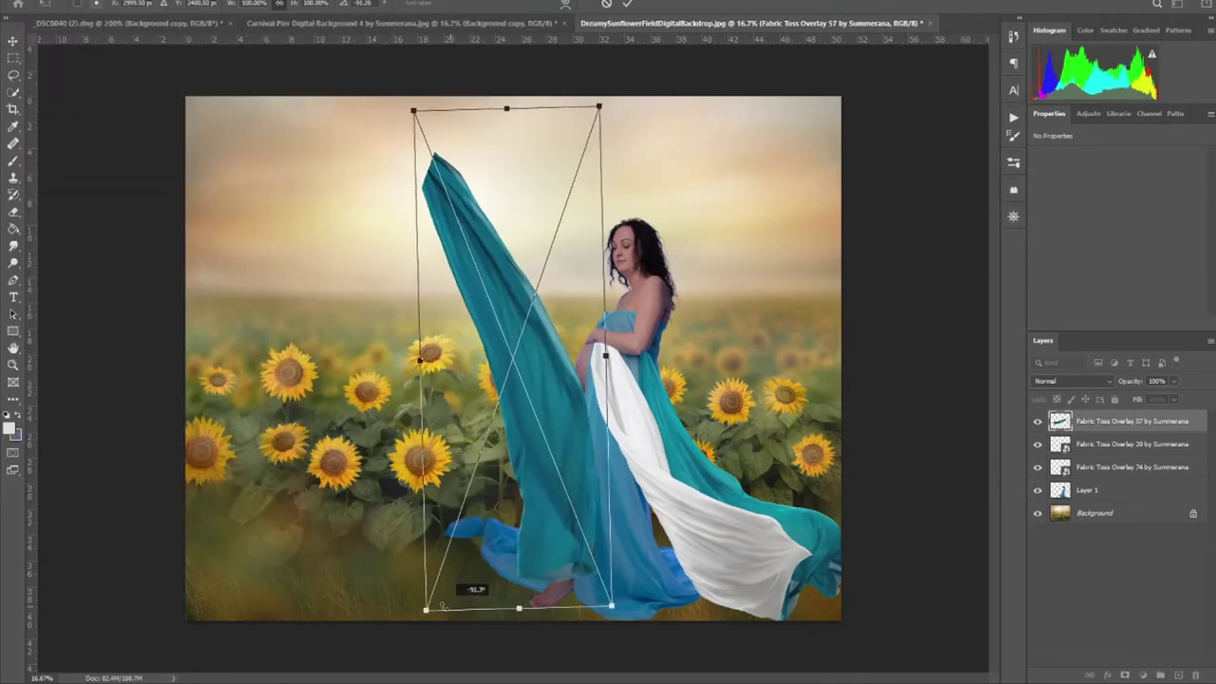
pyautogui.moveTo(434, 608); pyautogui.dragTo(616, 526)
pyautogui.press('Return')
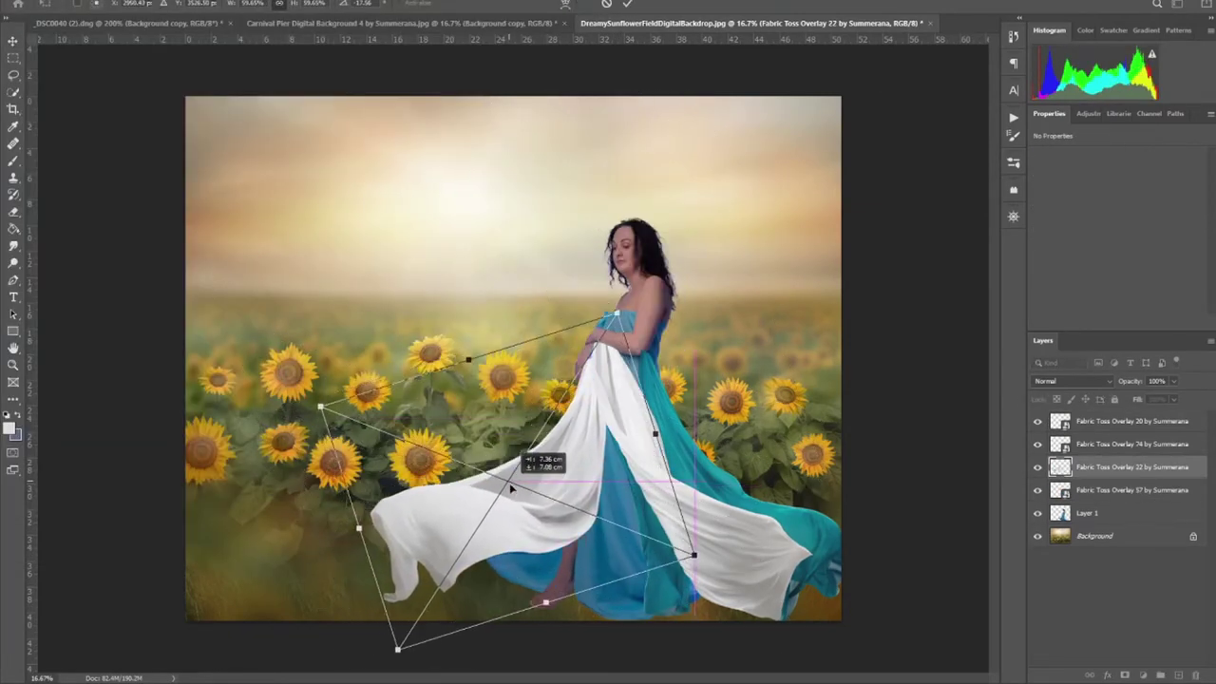
# - Try Fabric Toss Overlays 22 and 45 as the front fabric of the dress
pyautogui.moveTo(592, 326); pyautogui.dragTo(540, 282)
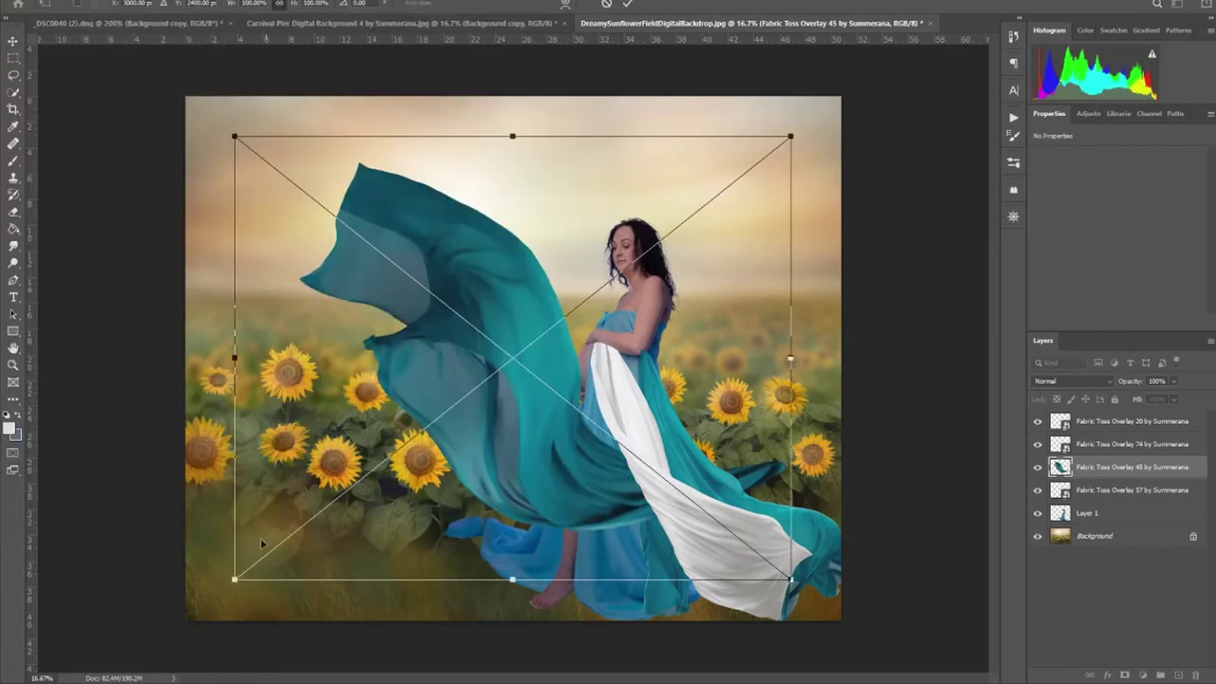
pyautogui.moveTo(510, 136); pyautogui.dragTo(527, 518)
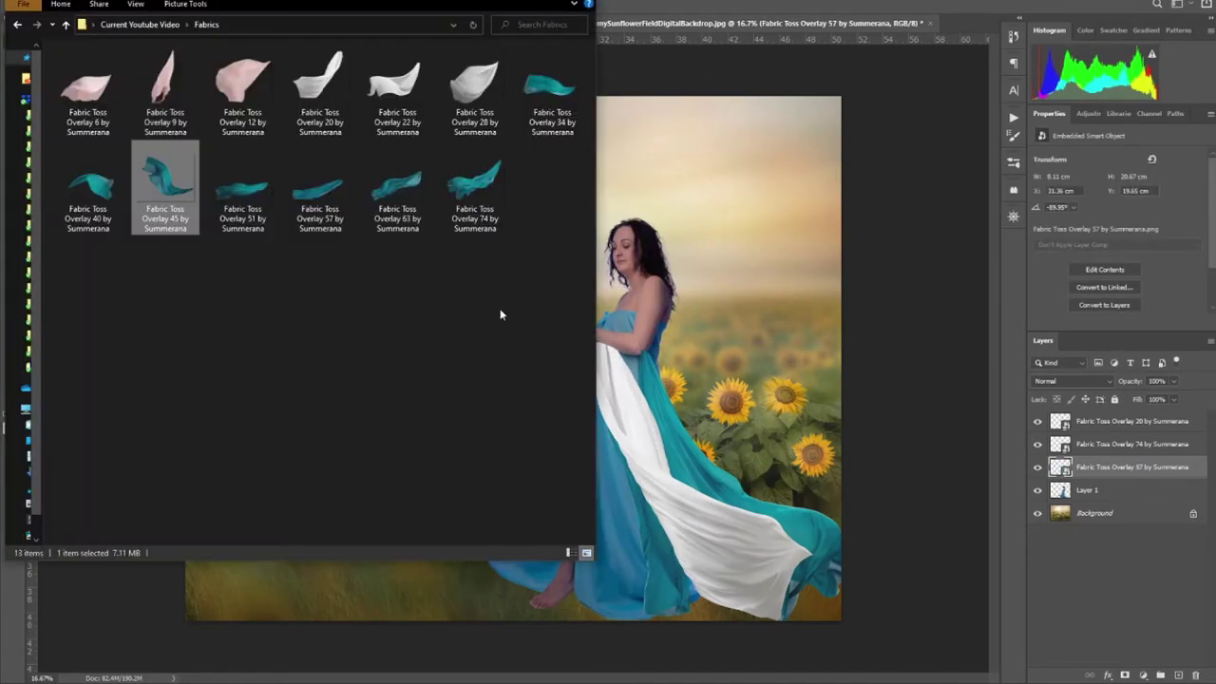
# - Place Fabric Toss Overlay 9 at about 43% scale so it hangs from the waist over the model's leg
pyautogui.moveTo(166, 90); pyautogui.dragTo(307, 207)
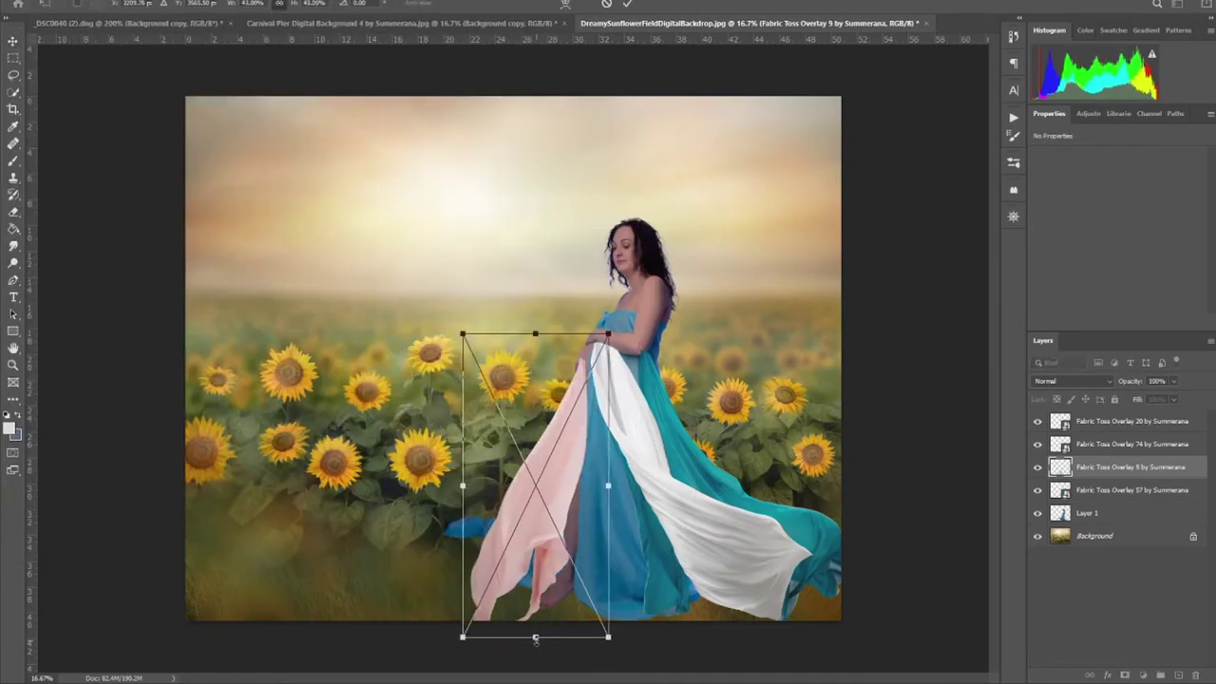
pyautogui.moveTo(570, 417); pyautogui.dragTo(568, 543)
pyautogui.moveTo(481, 347); pyautogui.dragTo(497, 325)
pyautogui.press('Return')
# - Add a layer mask to Fabric Toss Overlay 9 and lower its opacity to 63%
pyautogui.click(1124, 674)
pyautogui.hotkey('ctrl', '+')
pyautogui.hotkey('ctrl', '+')
pyautogui.hotkey('ctrl', '+')
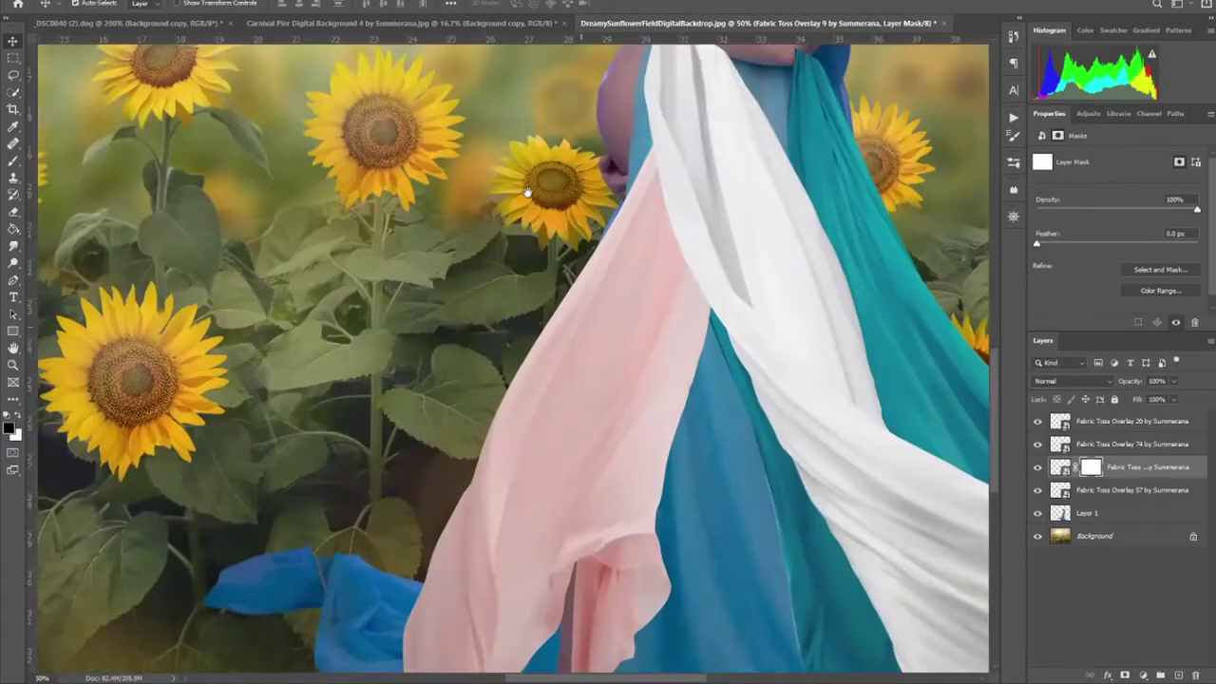
pyautogui.press('6')
pyautogui.press('3')
# - Paint black on Overlay 9's mask to uncover the leg and blue skirt, and restore the layer to full opacity
pyautogui.press('b')
pyautogui.rightClick(465, 290)
pyautogui.click(464, 292)
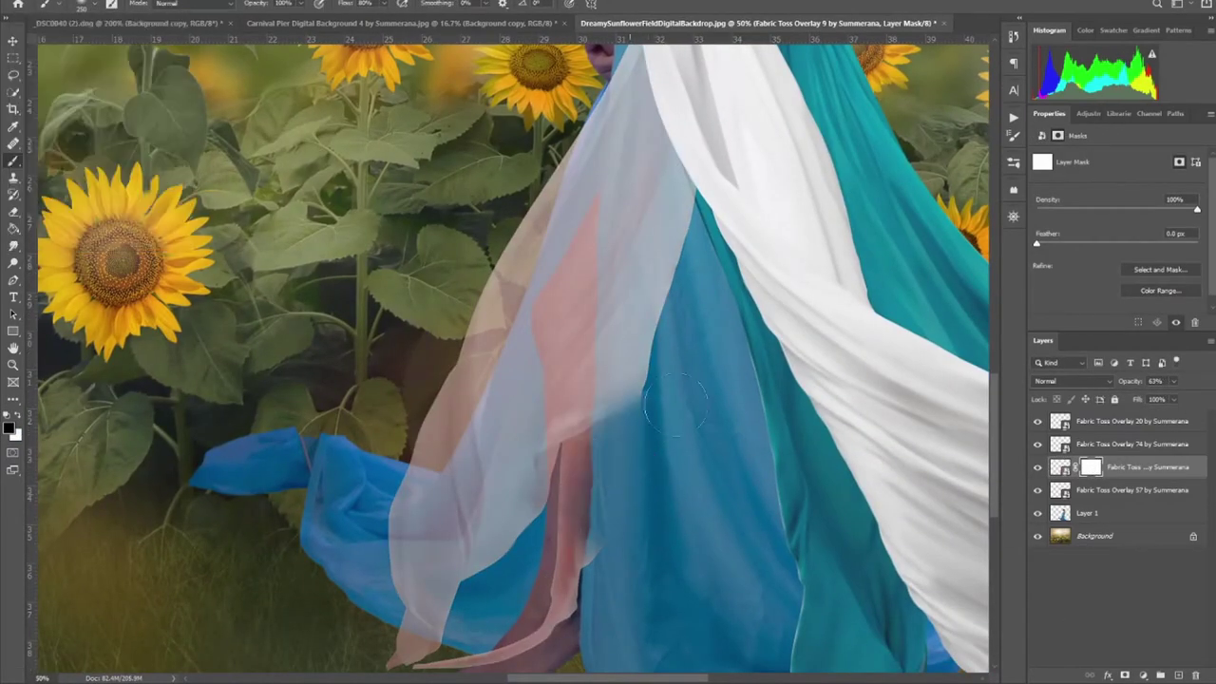
pyautogui.scroll(-1, 532, 294)
pyautogui.scroll(3, 574, 292)
pyautogui.moveTo(518, 499)
pyautogui.mouseDown()
pyautogui.moveTo(569, 285)
pyautogui.moveTo(581, 133)
pyautogui.mouseUp()
pyautogui.press('0')
# - Trace the exposed leg area beside the pink fabric with a pen path and convert the path into a selection
pyautogui.hotkey('ctrl', '+')
pyautogui.hotkey('ctrl', '+')
pyautogui.hotkey('ctrl', '+')
pyautogui.hotkey('ctrl', '-')
pyautogui.hotkey('ctrl', '-')
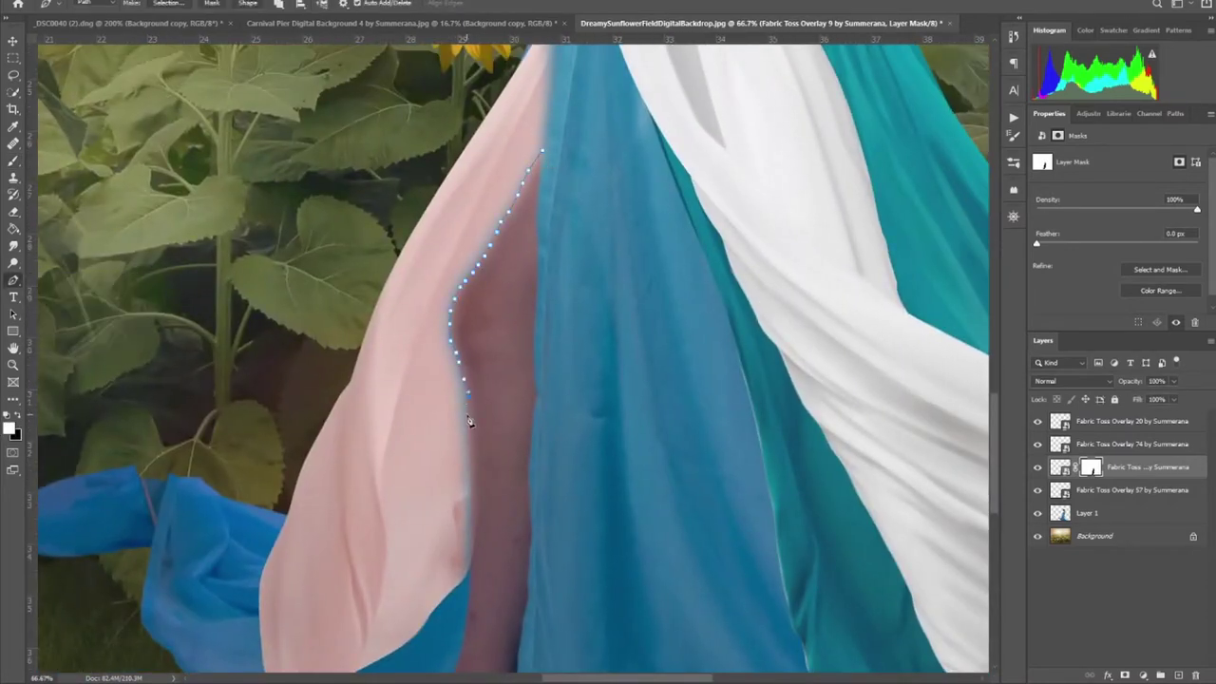
pyautogui.rightClick(479, 587)
pyautogui.click(606, 315)
pyautogui.press('Return')
pyautogui.press('b')
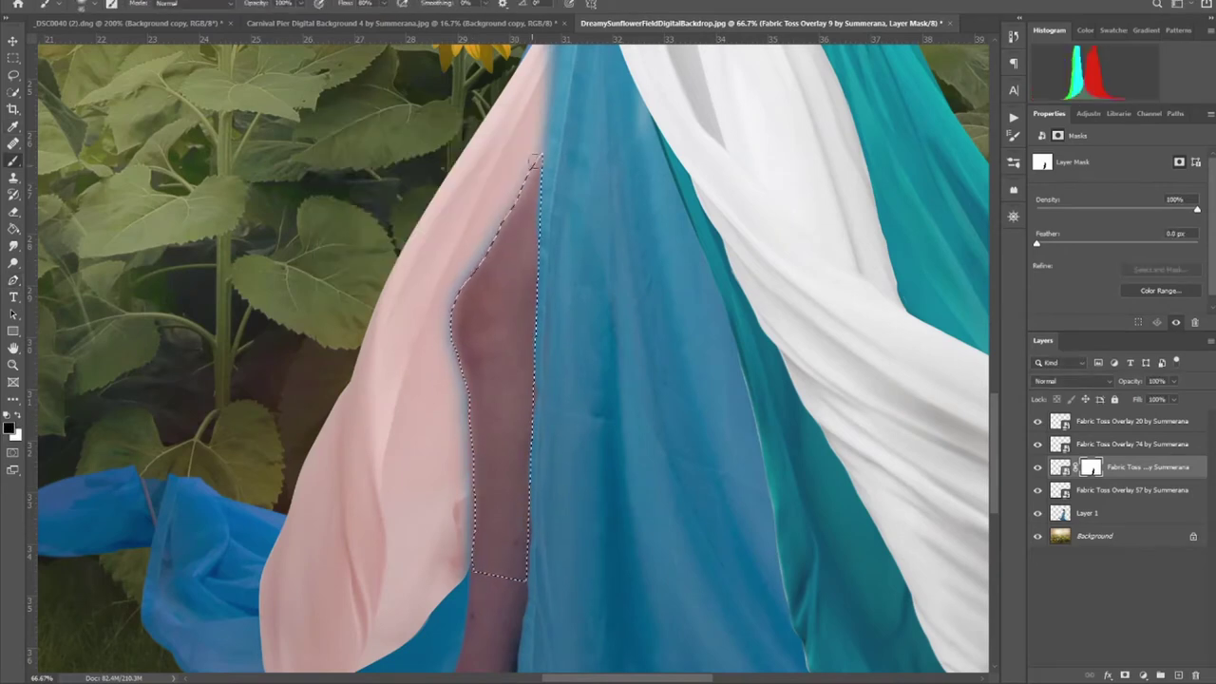
# - Paint white on Overlay 9's mask along the selection to give the pink fabric a clean edge against the leg
pyautogui.press('x')
pyautogui.moveTo(458, 327); pyautogui.dragTo(462, 527)
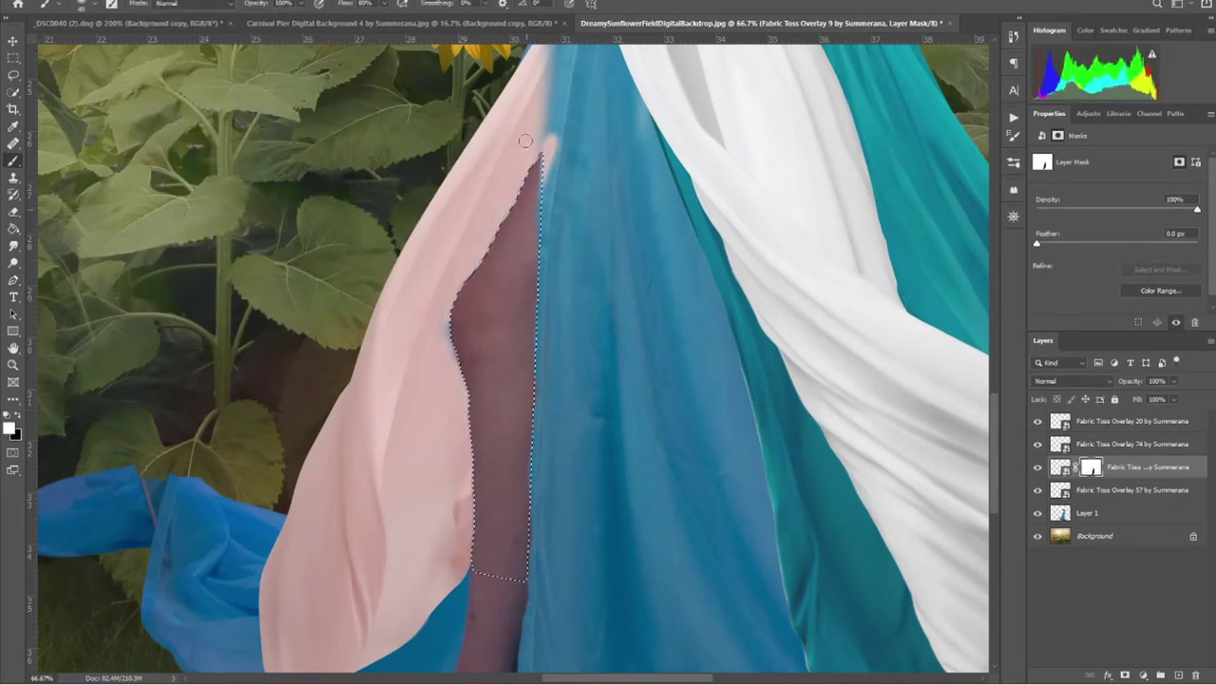
pyautogui.moveTo(564, 72); pyautogui.dragTo(522, 290)
pyautogui.scroll(-5, 532, 304)
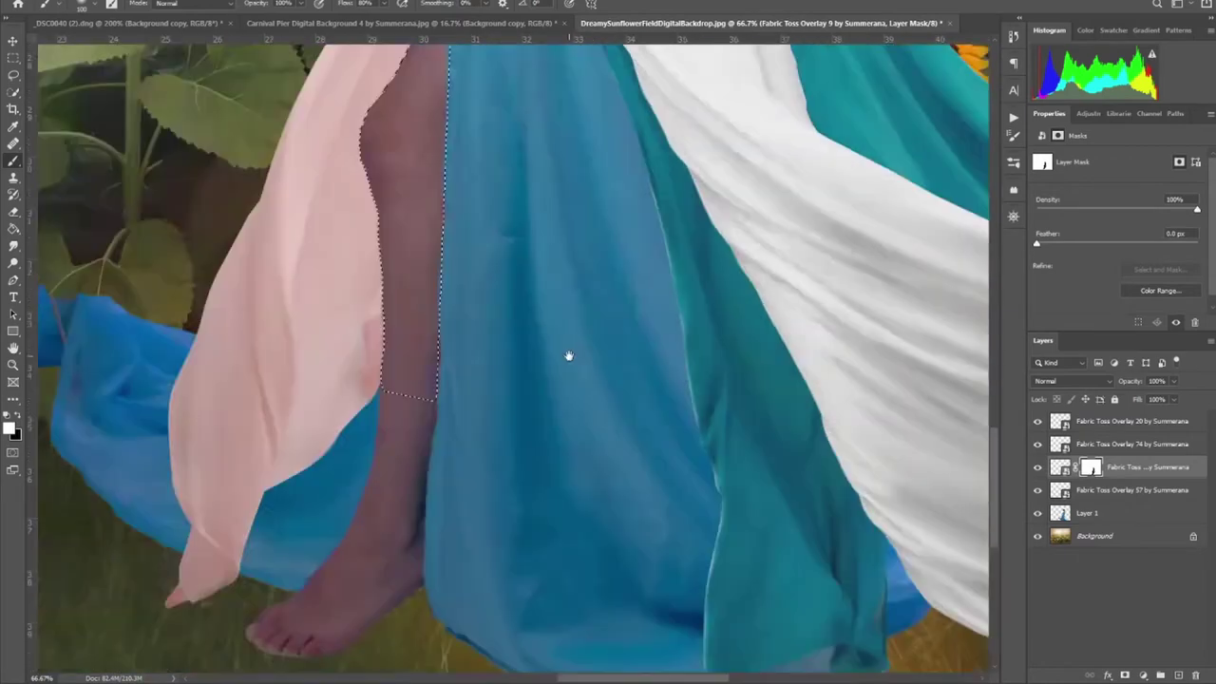
pyautogui.scroll(2, 451, 415)
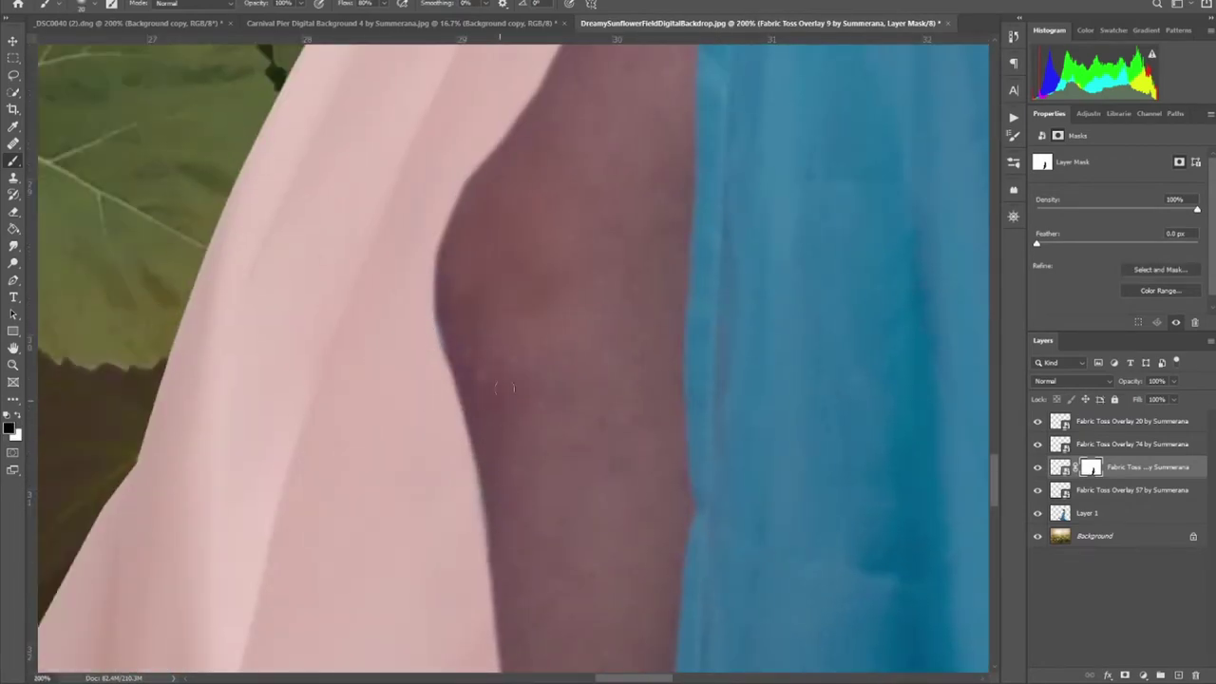
pyautogui.scroll(-10, 421, 287)
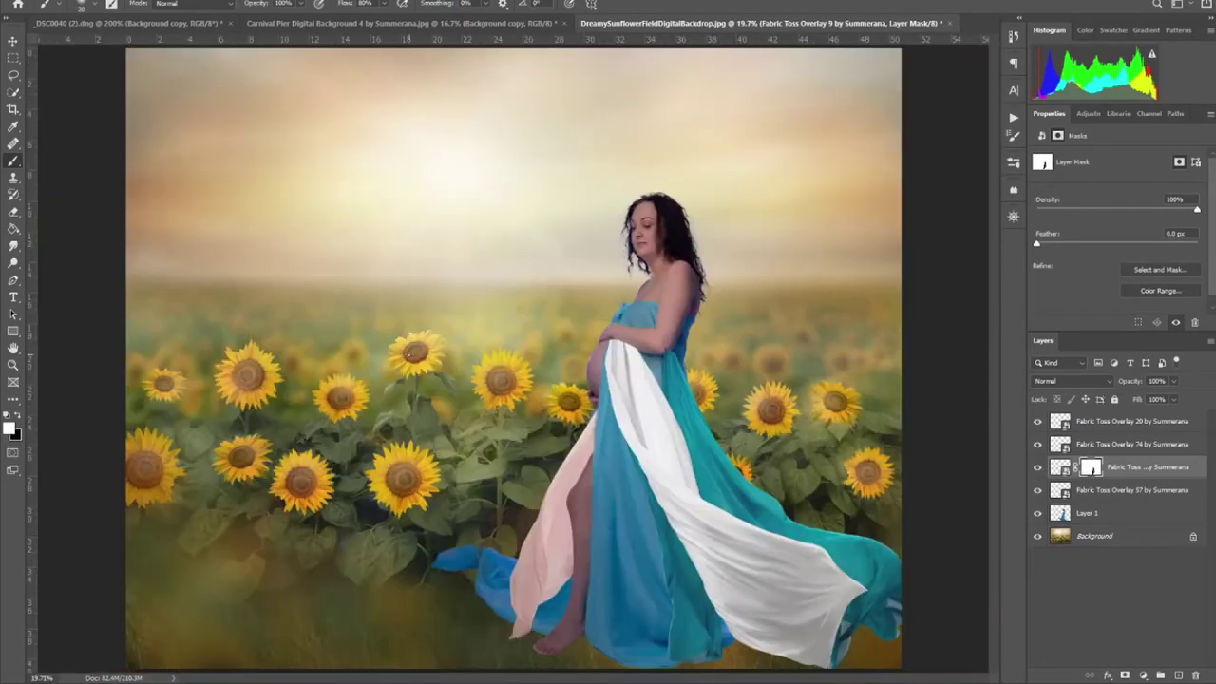
# - Duplicate Layer 1, hide the original, and mask out the blue fabric trailing in front of the model on the copy
pyautogui.click(1130, 514)
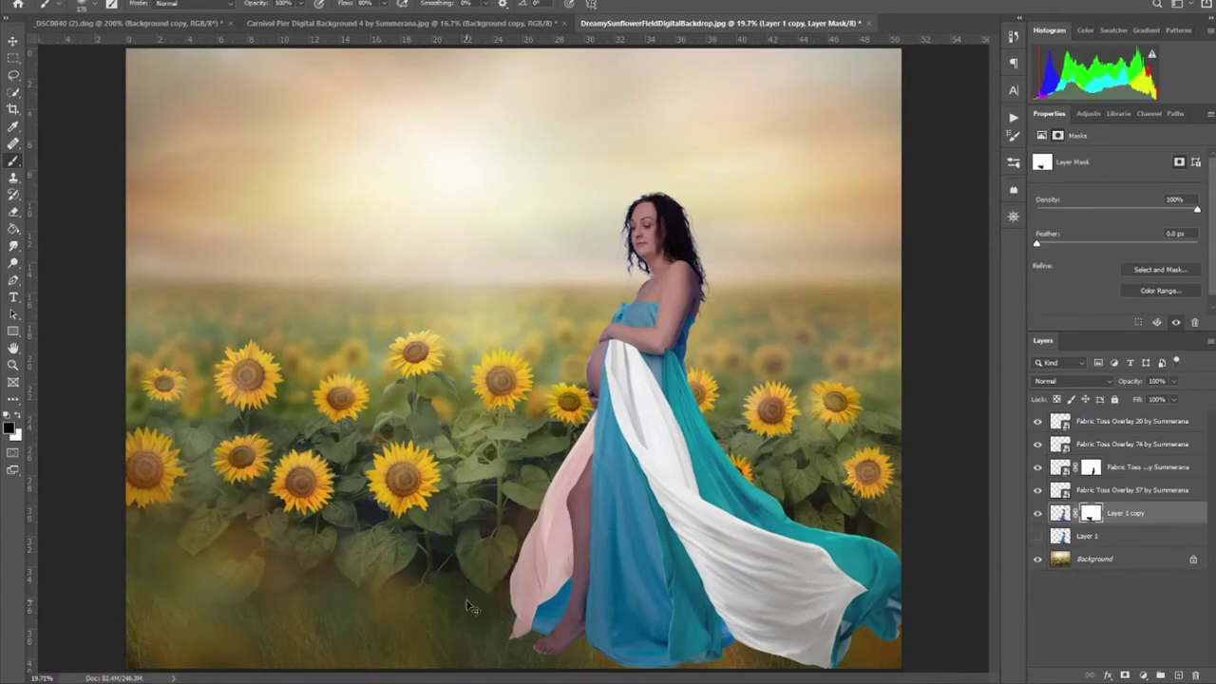
pyautogui.scroll(5, 535, 399)
pyautogui.hotkey('ctrl', '0')
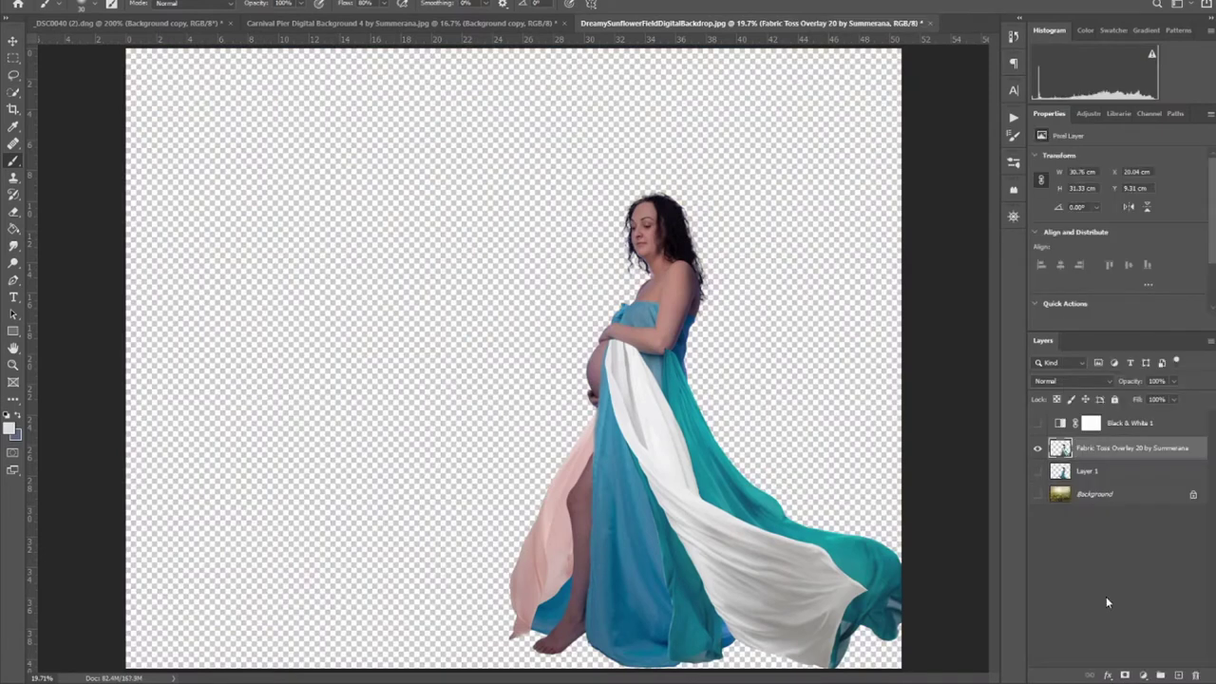
# - Try recolouring the dress with a solid color fill layer in #deb574 and a different blend mode
pyautogui.click(1037, 493)
pyautogui.click(1143, 674)
pyautogui.click(1140, 445)
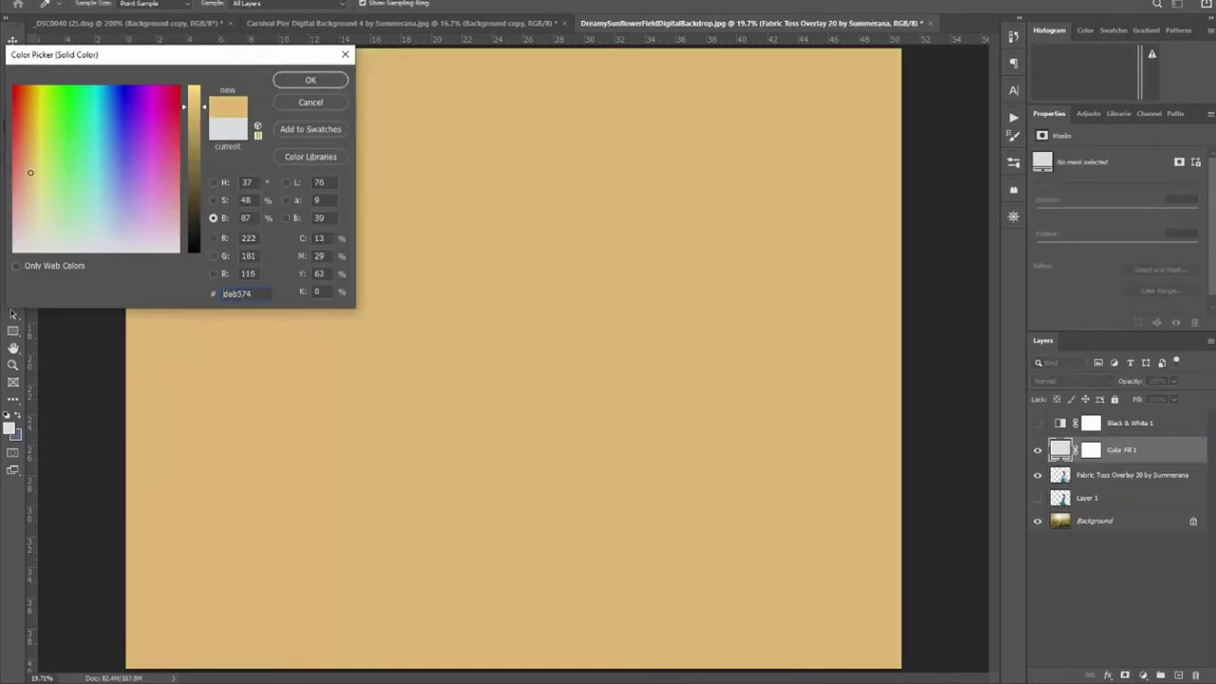
pyautogui.press('Return')
pyautogui.click(1071, 381)
pyautogui.click(1047, 655)
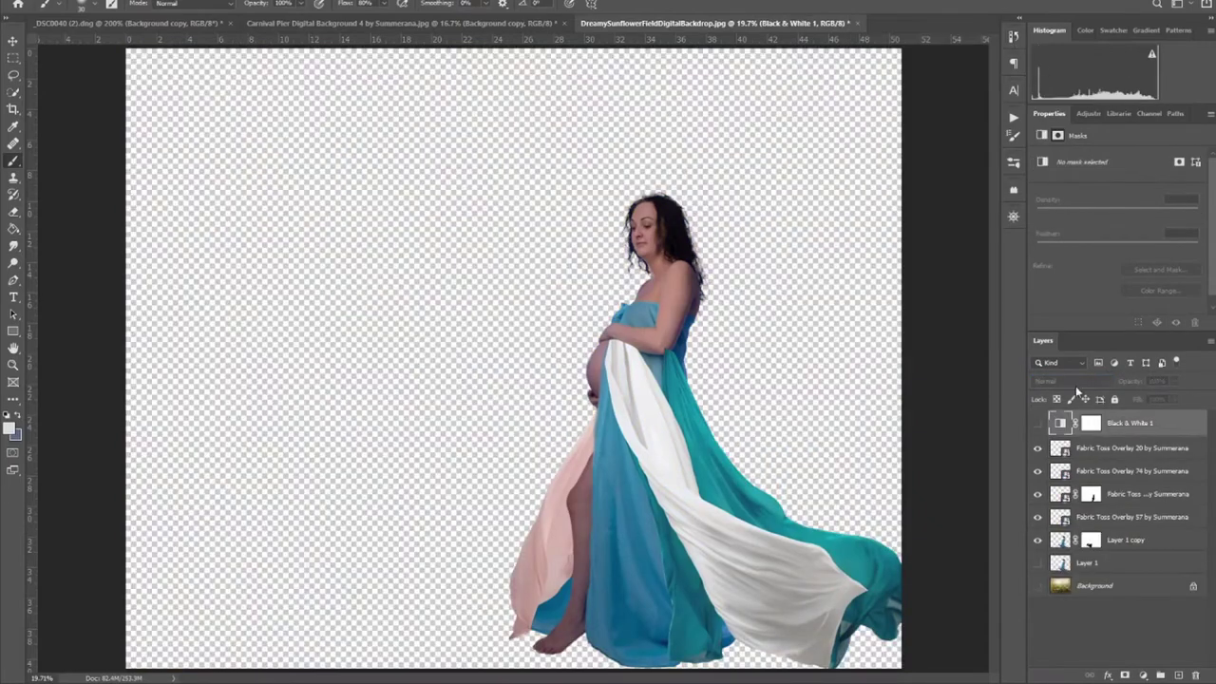
# - Place Fabric Toss Overlay 63 and scale and position it across the front of the skirt
pyautogui.moveTo(285, 285); pyautogui.dragTo(513, 361)
pyautogui.moveTo(895, 272); pyautogui.dragTo(437, 655)
pyautogui.moveTo(608, 446); pyautogui.dragTo(651, 427)
pyautogui.press('Return')
# - Add a layer mask to Fabric Toss Overlay 63 and set its opacity to 62%
pyautogui.click(1142, 675)
pyautogui.press('6')
pyautogui.press('2')
# - Paint black on Overlay 63's mask to uncover the model's leg and the blue skirt panel beside it
pyautogui.hotkey('ctrl', '+')
pyautogui.hotkey('ctrl', '+')
pyautogui.hotkey('ctrl', '+')
pyautogui.hotkey('ctrl', '+')
pyautogui.moveTo(670, 546); pyautogui.dragTo(473, 166)
pyautogui.press('b')
pyautogui.click(59, 4)
pyautogui.press('Escape')
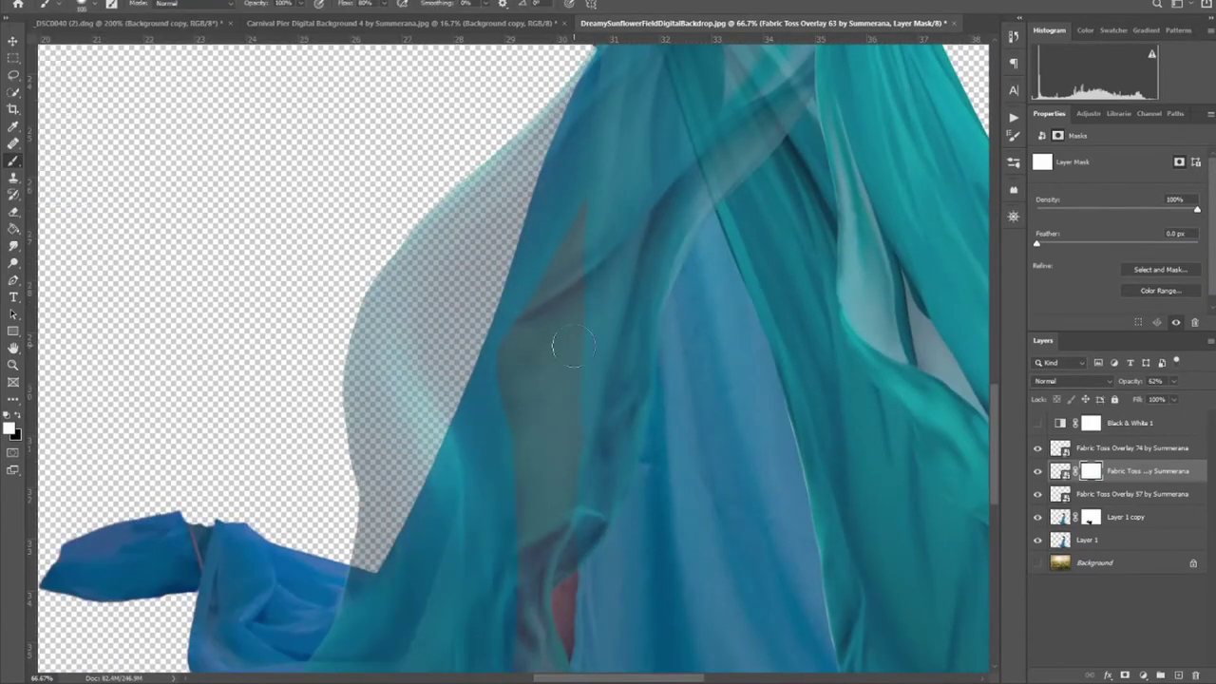
pyautogui.moveTo(656, 204); pyautogui.dragTo(546, 328)
pyautogui.moveTo(538, 514); pyautogui.dragTo(575, 226)
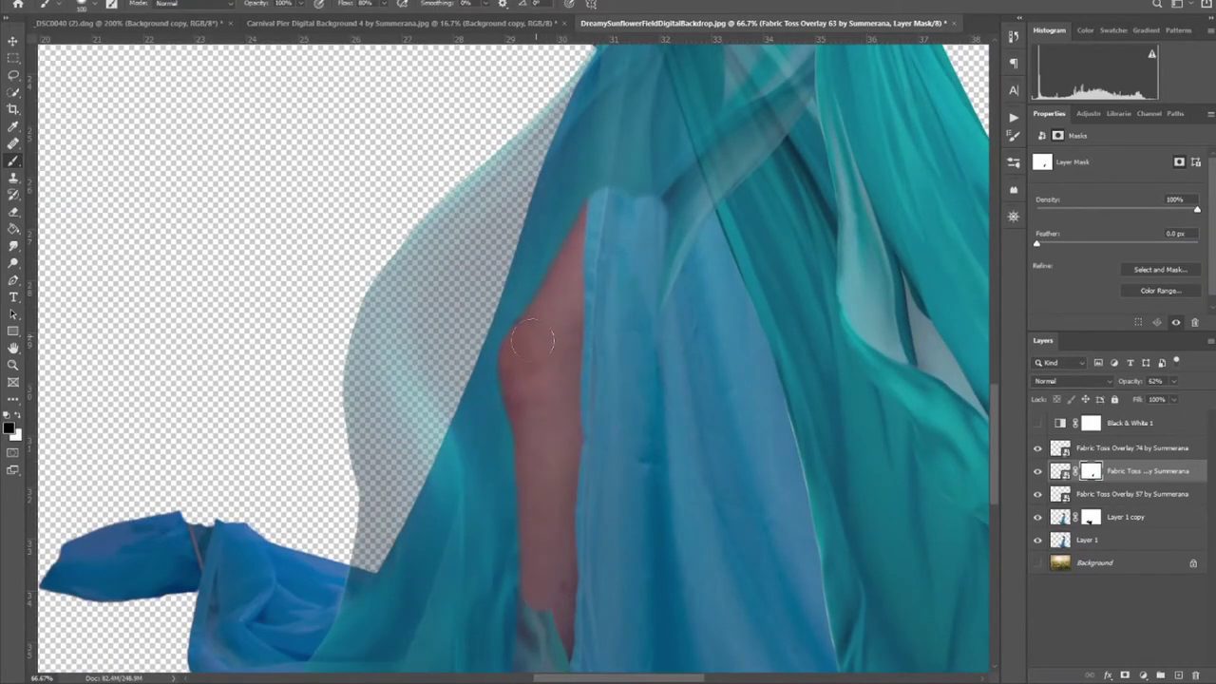
# - Mask Overlay 63 away from the upper skirt, belly, arm and bodice
pyautogui.scroll(-3, 551, 463)
pyautogui.scroll(5, 565, 570)
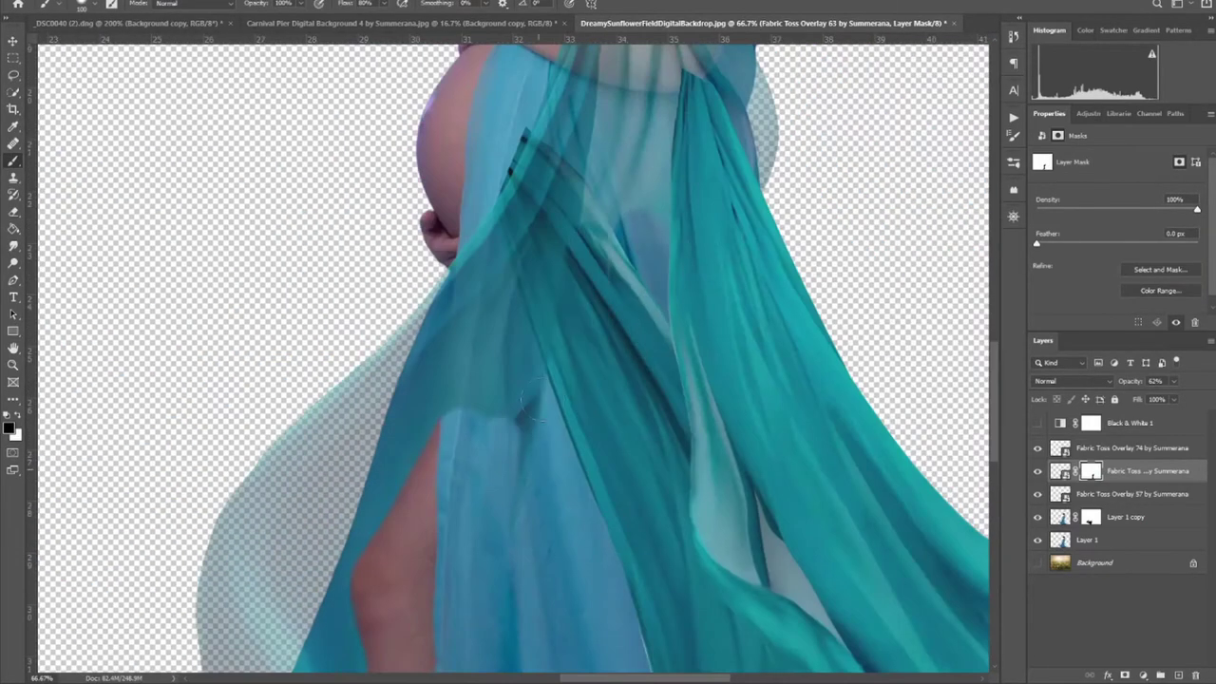
pyautogui.scroll(8, 462, 429)
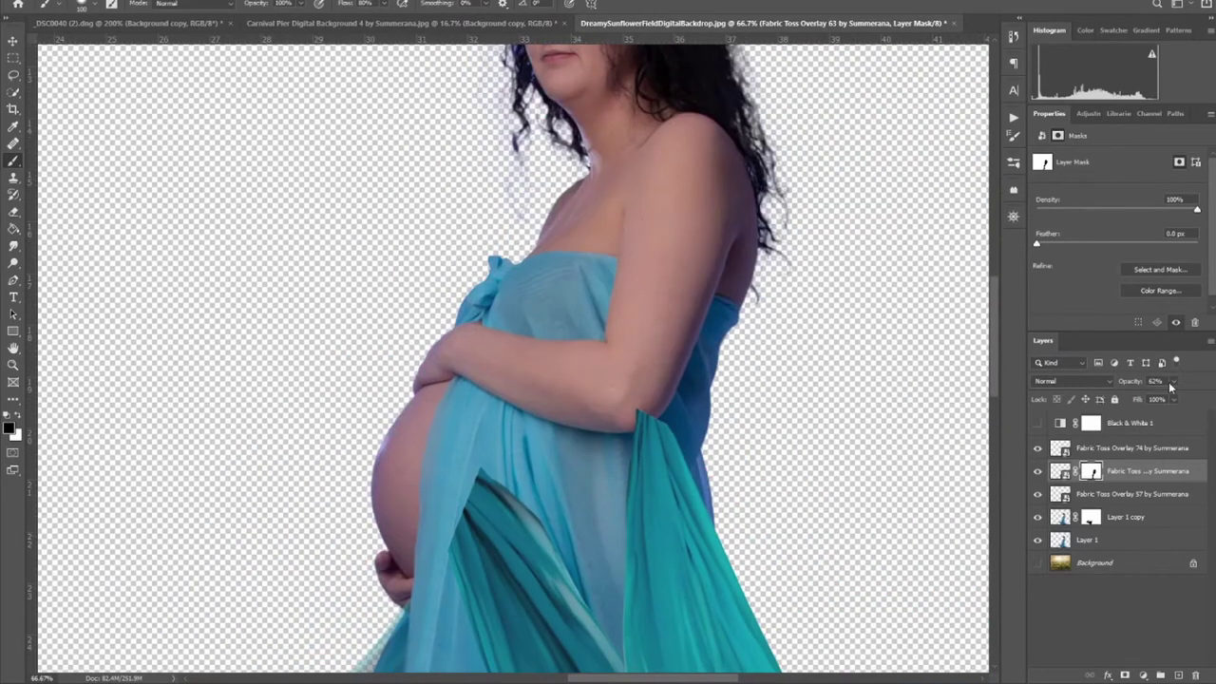
# - Restore Overlay 63 to full opacity and hide the original Layer 1
pyautogui.scroll(-15, 703, 332)
pyautogui.hotkey('alt', '[')
pyautogui.hotkey('alt', '[')
pyautogui.click(1037, 539)
pyautogui.scroll(10, 284, 380)
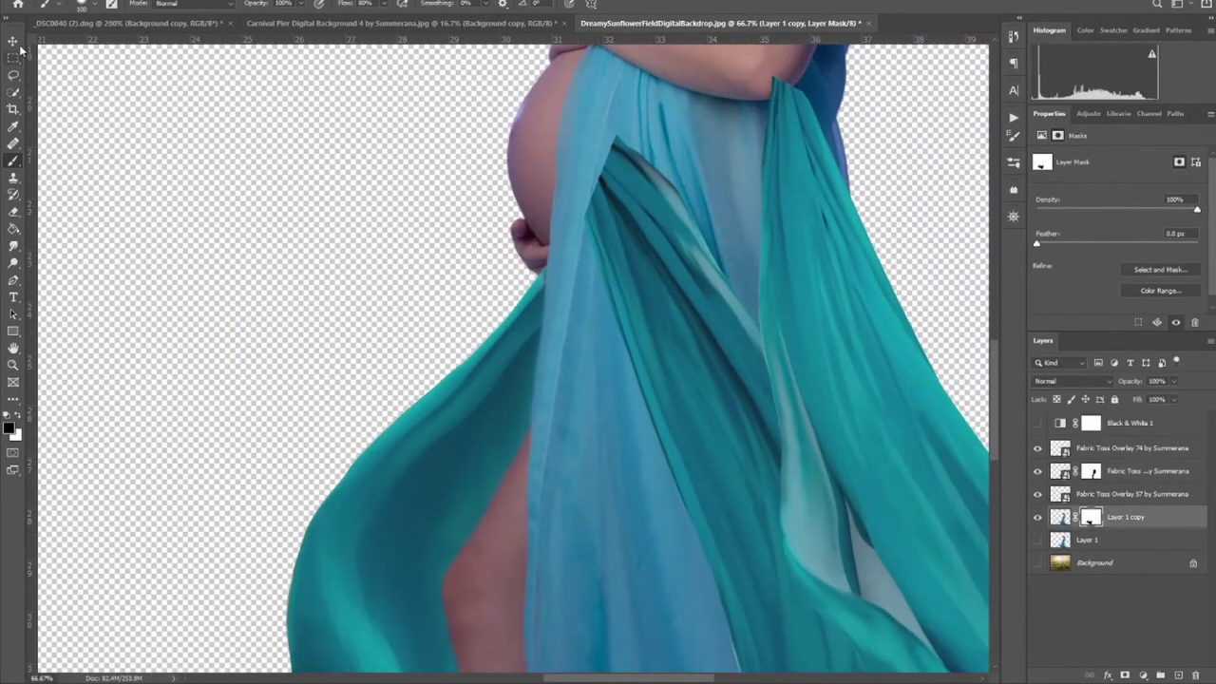
# - Mask Fabric Toss Overlay 74 at 70% opacity and paint black to uncover the dark blue skirt panel beneath it
pyautogui.hotkey('alt', ']')
pyautogui.hotkey('alt', ']')
pyautogui.hotkey('alt', ']')
pyautogui.moveTo(1174, 381); pyautogui.dragTo(1156, 403)
pyautogui.moveTo(818, 294)
pyautogui.mouseDown()
pyautogui.moveTo(798, 551)
pyautogui.moveTo(644, 361)
pyautogui.mouseUp()
pyautogui.scroll(2, 645, 408)
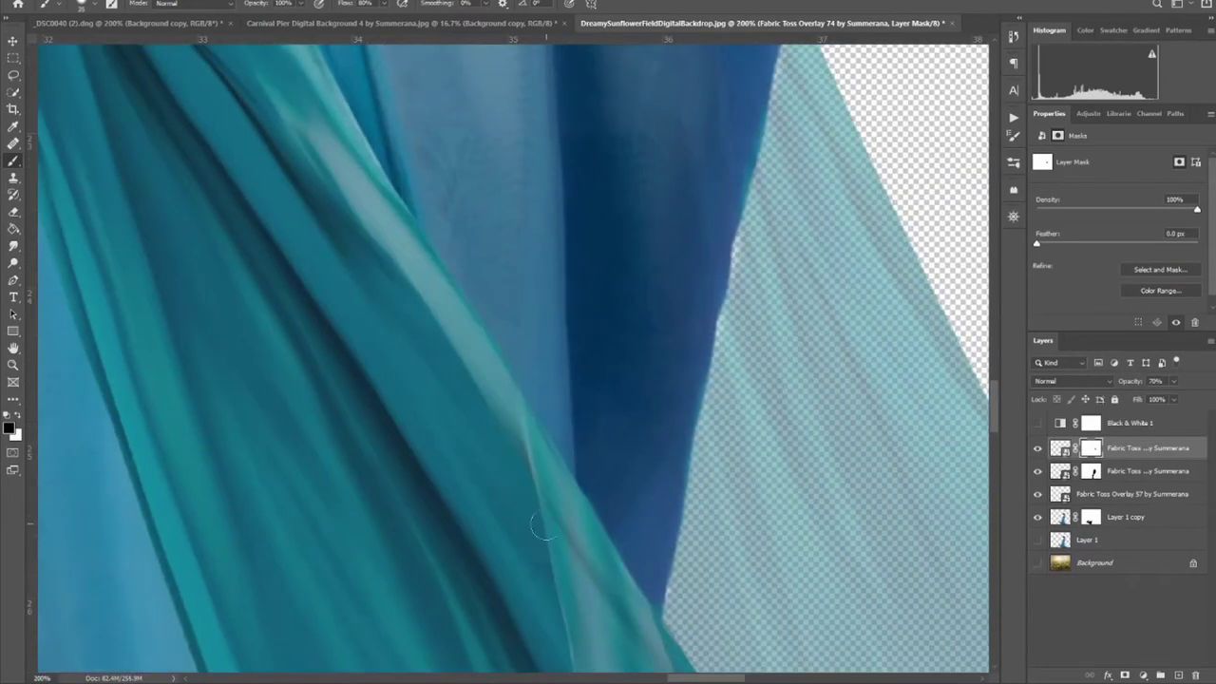
# - Restore Overlay 74 to full opacity and clean up its mask edge along the dark blue panel
pyautogui.moveTo(1173, 400); pyautogui.dragTo(1179, 396)
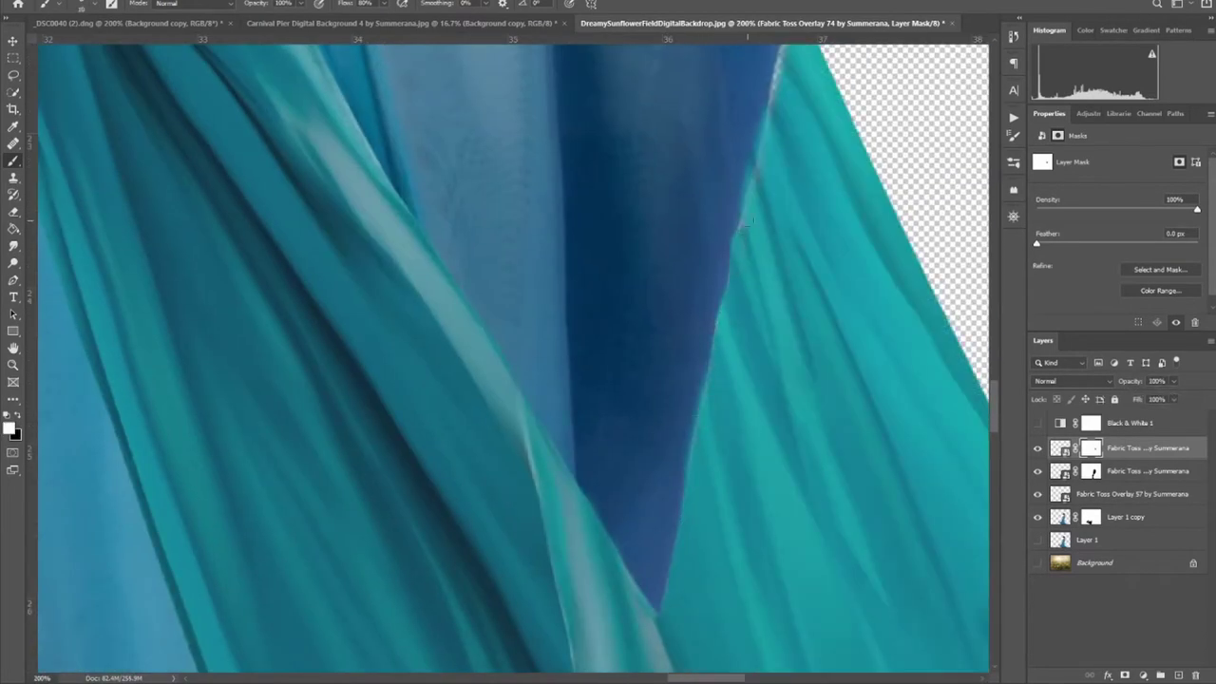
pyautogui.scroll(3, 739, 230)
pyautogui.hotkey('ctrl', '0')
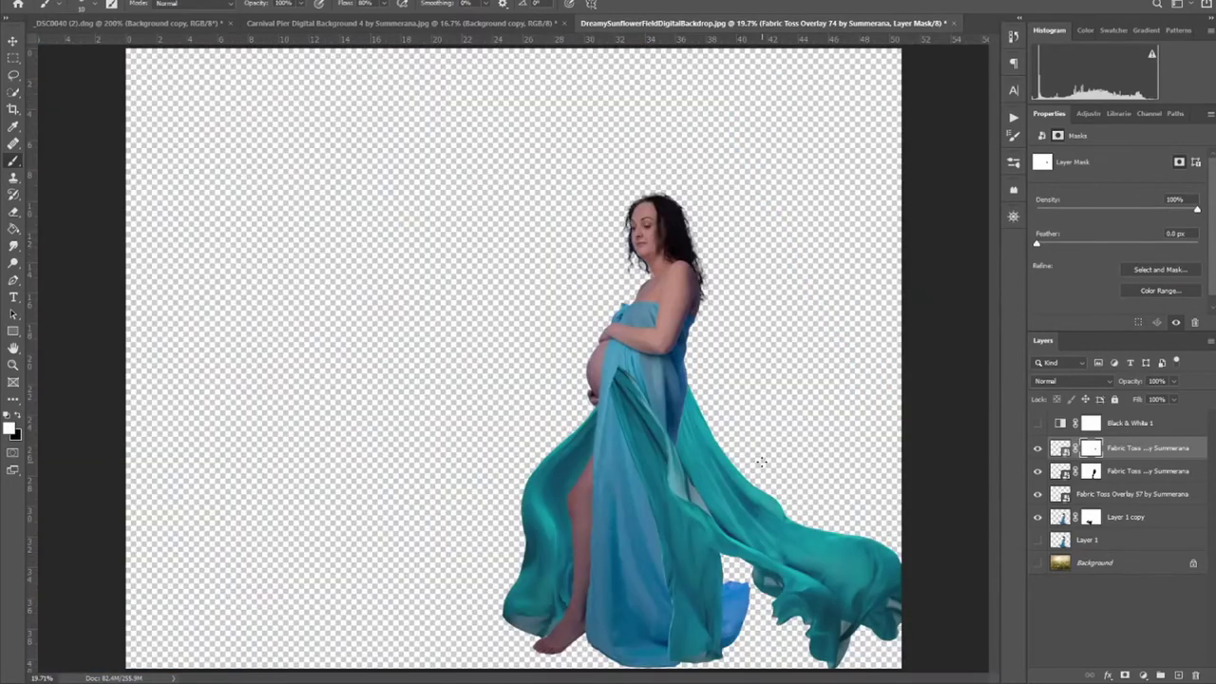
# - Reposition Fabric Toss Overlay 57 so its top tucks beneath the forearm, and mask off the part over the arm
pyautogui.hotkey('alt', '[')
pyautogui.hotkey('ctrl', 't')
pyautogui.moveTo(697, 314); pyautogui.dragTo(696, 342)
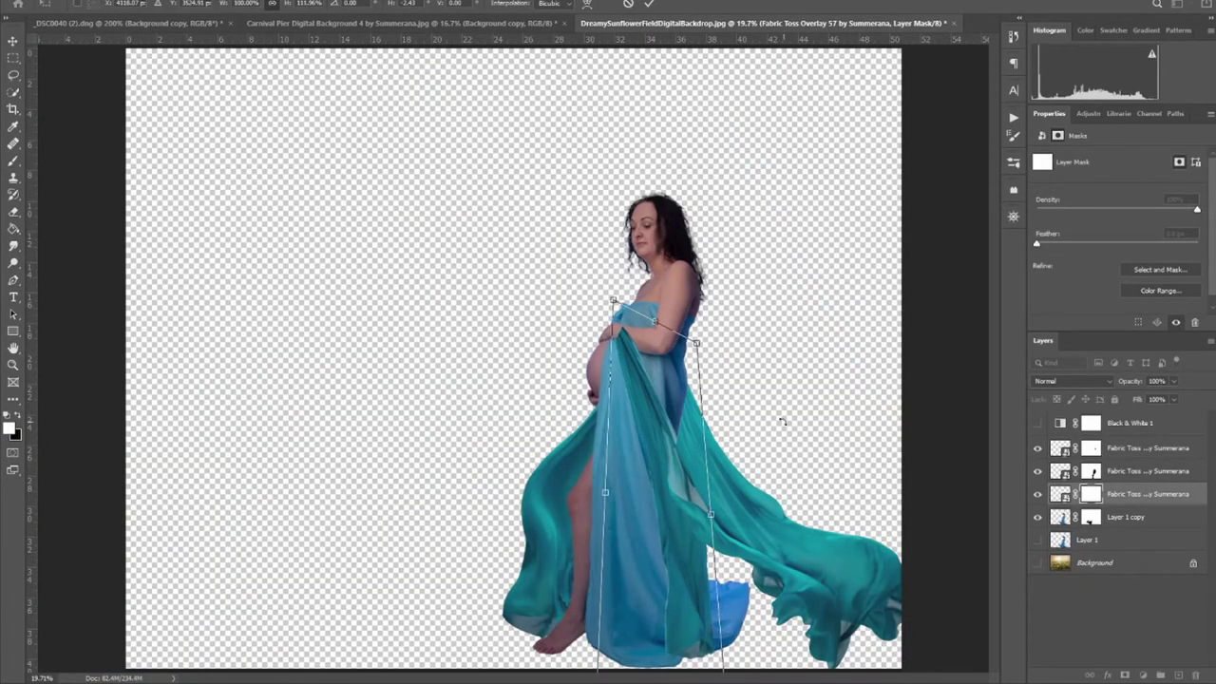
pyautogui.press('Return')
pyautogui.press('b')
pyautogui.hotkey('ctrl', '+')
pyautogui.hotkey('ctrl', '+')
pyautogui.hotkey('ctrl', '+')
pyautogui.hotkey('ctrl', '+')
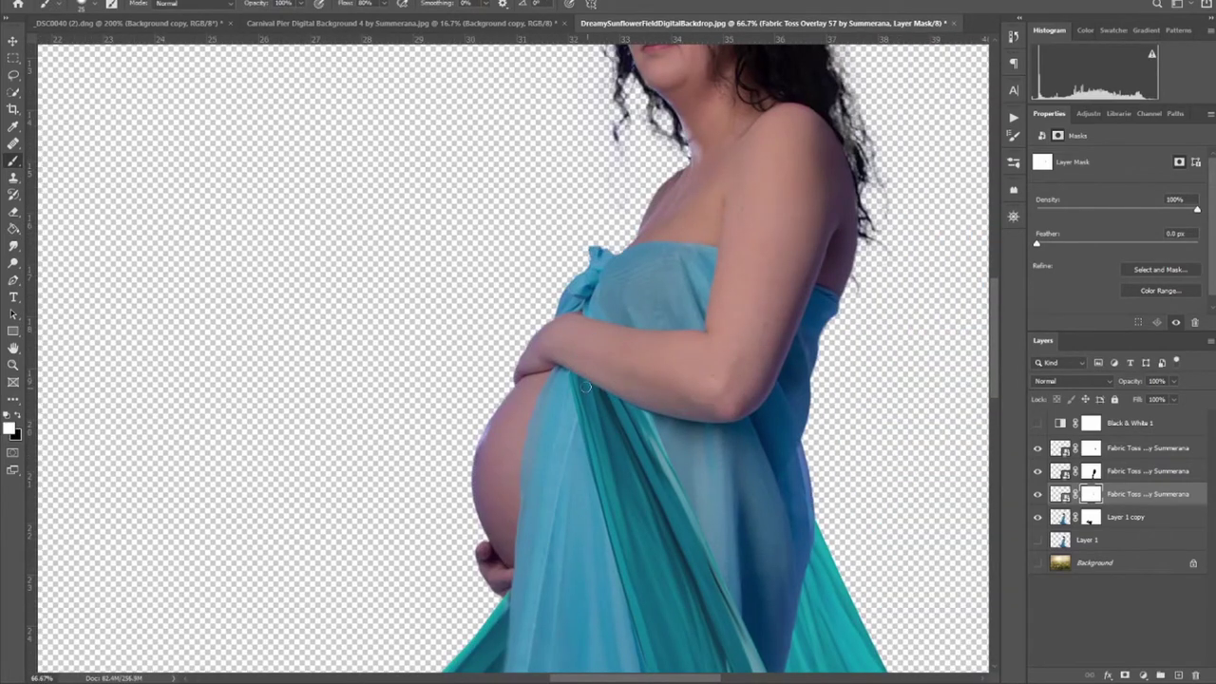
# - Place Fabric Toss Overlay 45 over the skirt, flipped, scaled to 59.37% and rotated about -63°
pyautogui.hotkey('ctrl', '0')
pyautogui.hotkey('alt', 'Tab')
pyautogui.click(162, 184)
pyautogui.moveTo(162, 184); pyautogui.dragTo(722, 304)
pyautogui.moveTo(570, 399); pyautogui.dragTo(771, 534)
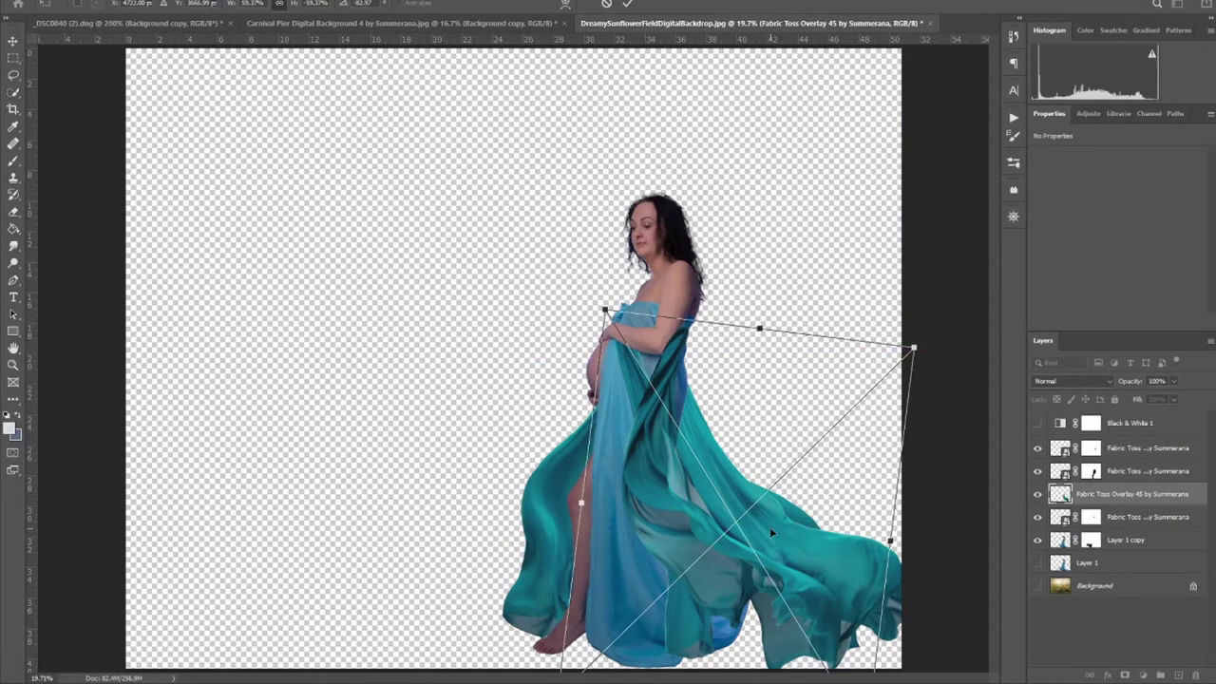
# - Narrow Overlay 45 to 57.02% width with its top meeting the elbow, commit the transform, and hide Overlay 57
pyautogui.hotkey('ctrl', '+')
pyautogui.hotkey('ctrl', '+')
pyautogui.hotkey('ctrl', '+')
pyautogui.hotkey('ctrl', '+')
pyautogui.moveTo(854, 162); pyautogui.dragTo(850, 223)
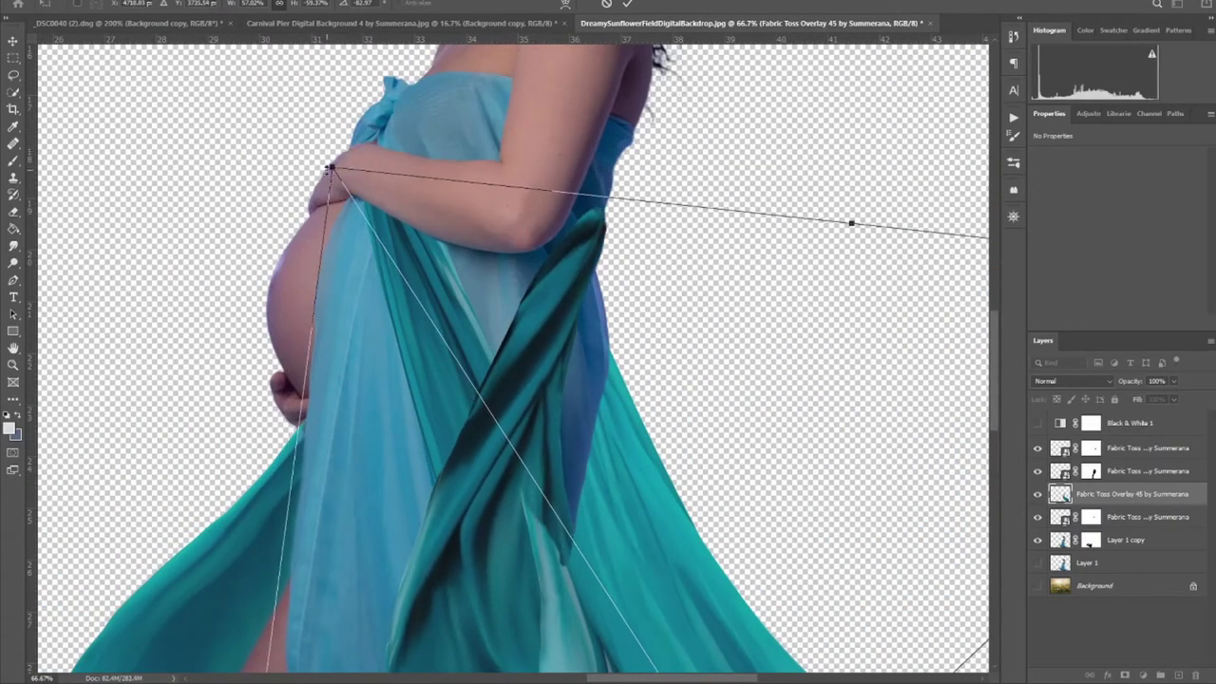
pyautogui.press('Return')
pyautogui.hotkey('ctrl', '0')
pyautogui.press('b')
# - Liquify the top of Overlay 45 with an 80-size brush at pressure 100, pushing the fabric up under the arm
pyautogui.click(175, 2)
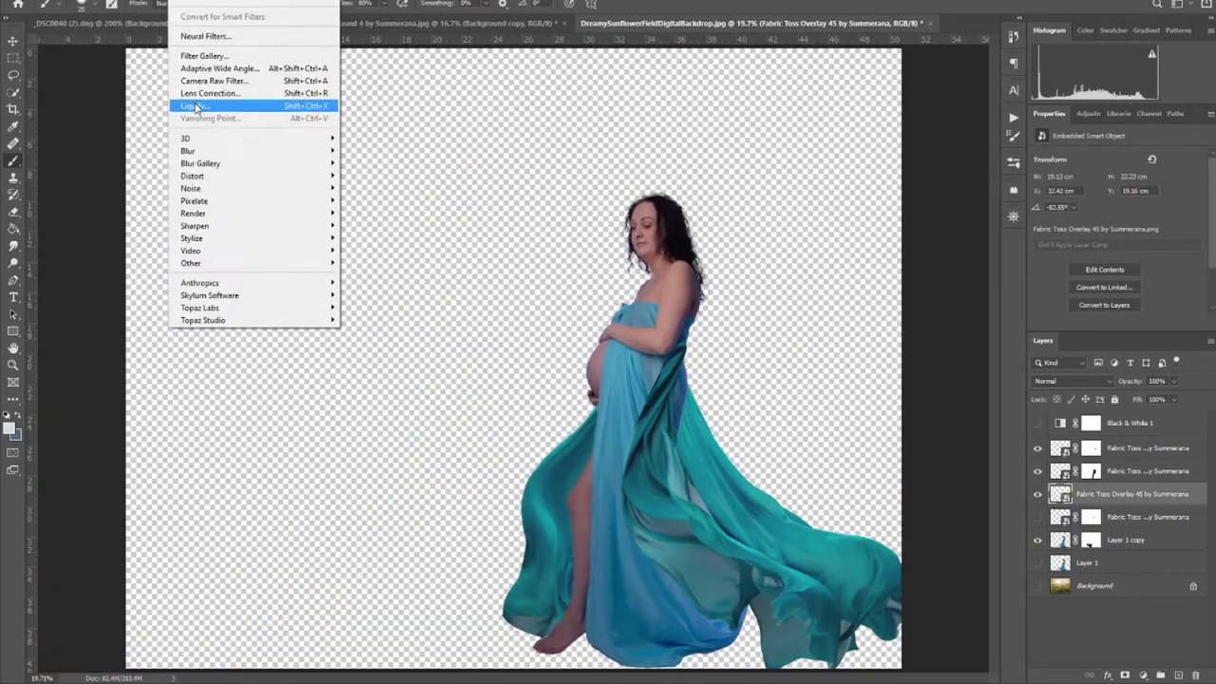
pyautogui.click(205, 102)
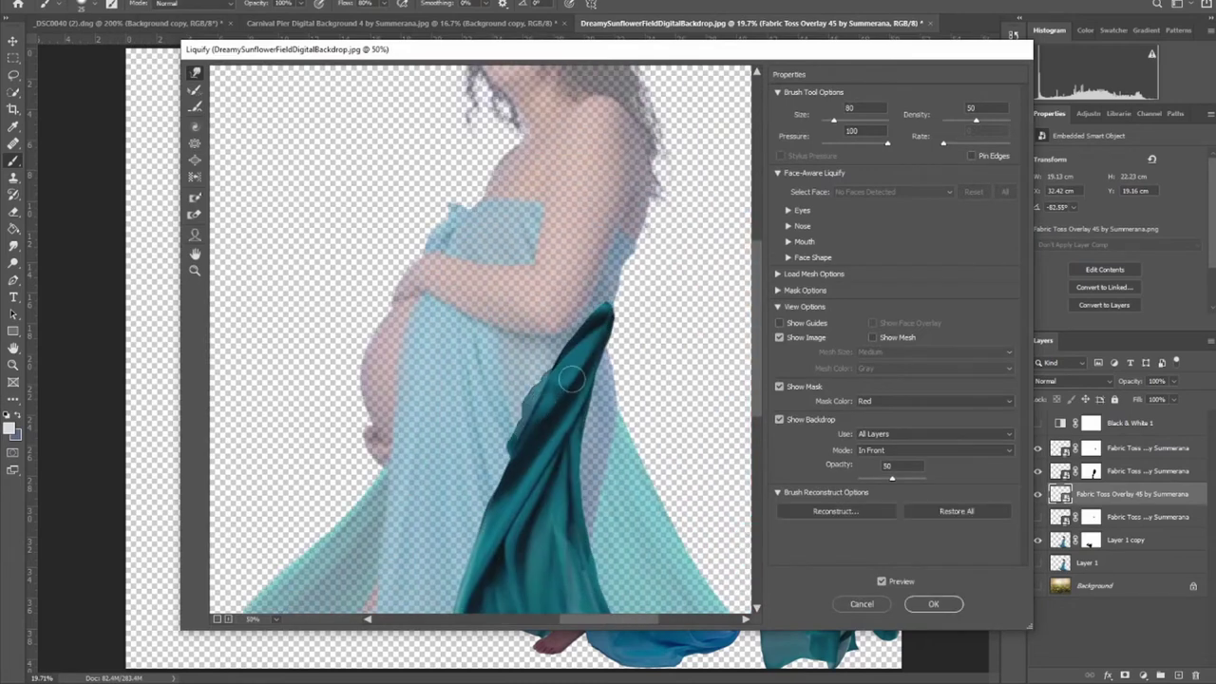
pyautogui.moveTo(579, 367); pyautogui.dragTo(577, 192)
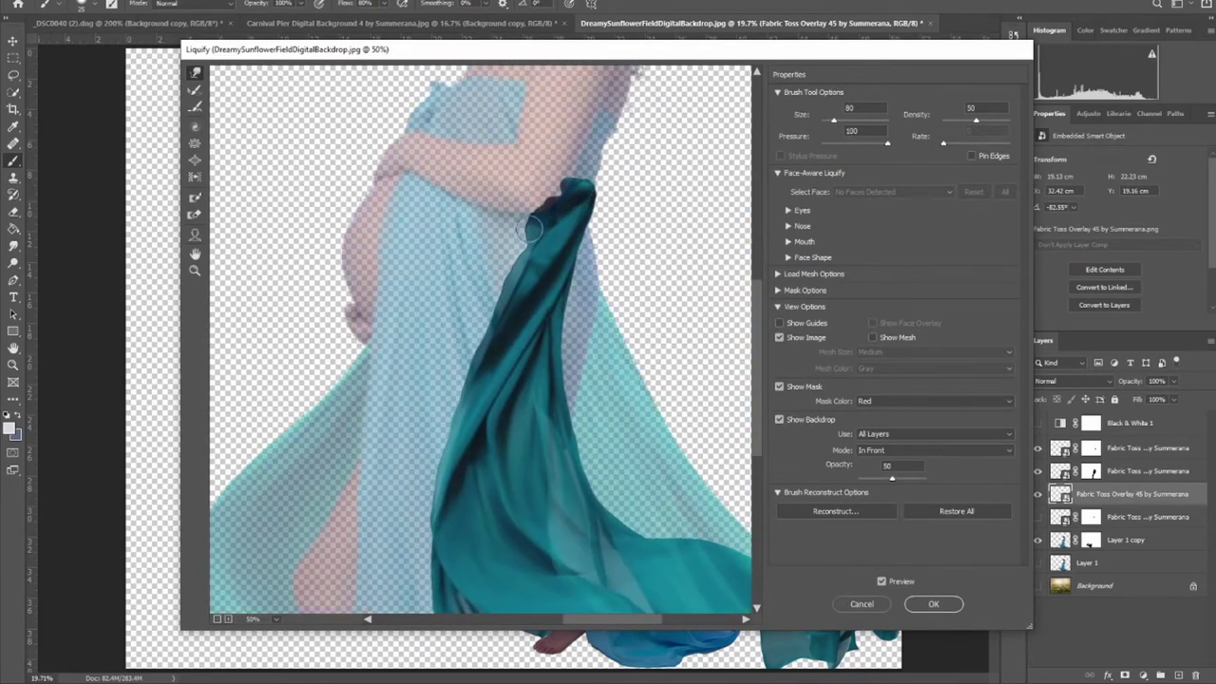
pyautogui.click(922, 608)
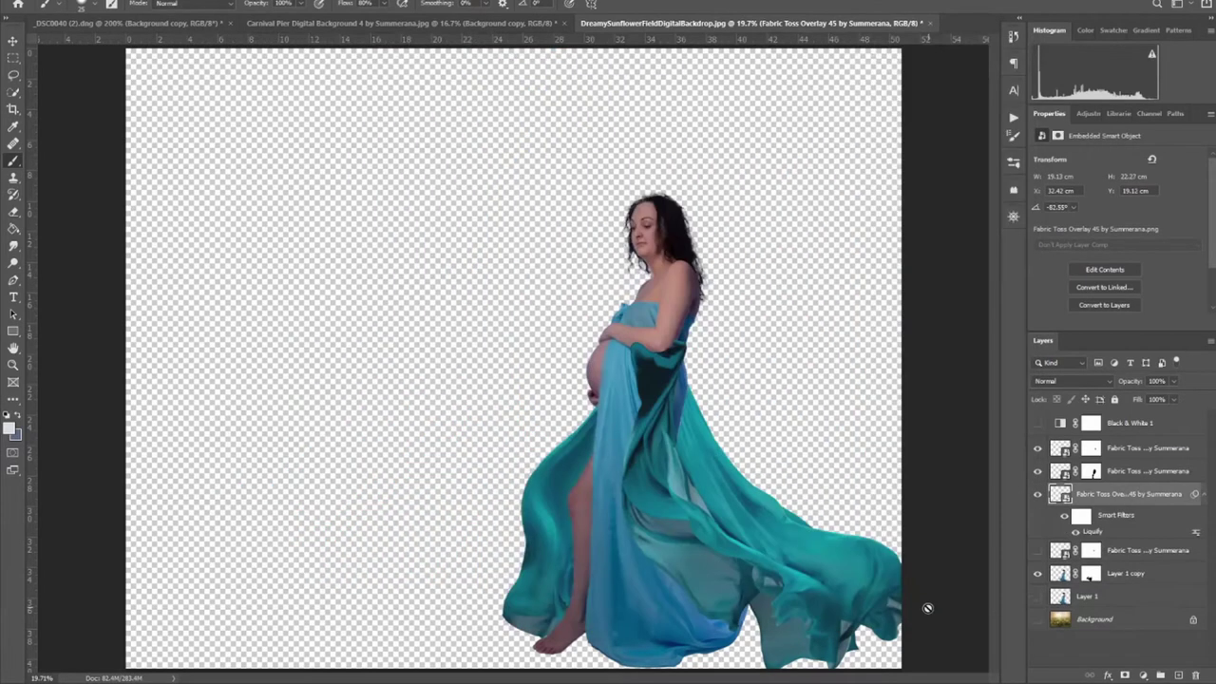
# - Rasterize Overlay 45 and retouch the dark mark beside the light blue skirt panel with the Healing Brush and Clone Stamp
pyautogui.hotkey('ctrl', '+')
pyautogui.hotkey('ctrl', '+')
pyautogui.hotkey('ctrl', '+')
pyautogui.hotkey('ctrl', '+')
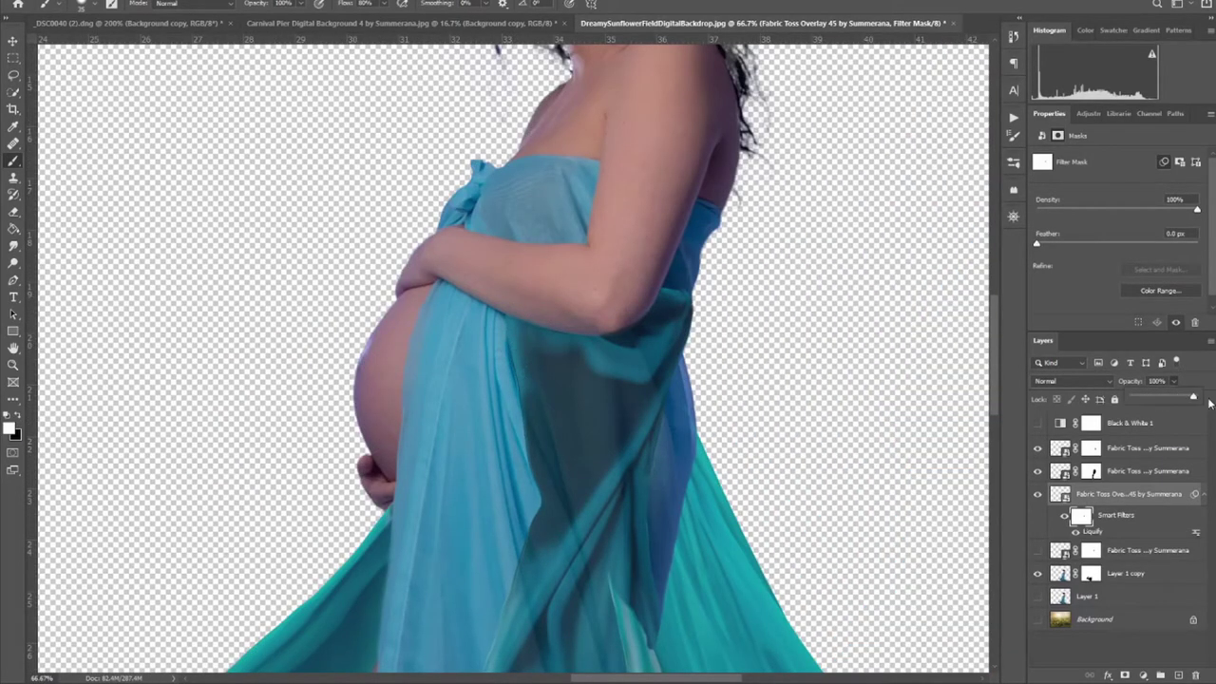
pyautogui.hotkey('ctrl', '+')
pyautogui.hotkey('ctrl', '+')
pyautogui.click(80, 5)
pyautogui.moveTo(493, 285); pyautogui.dragTo(522, 439)
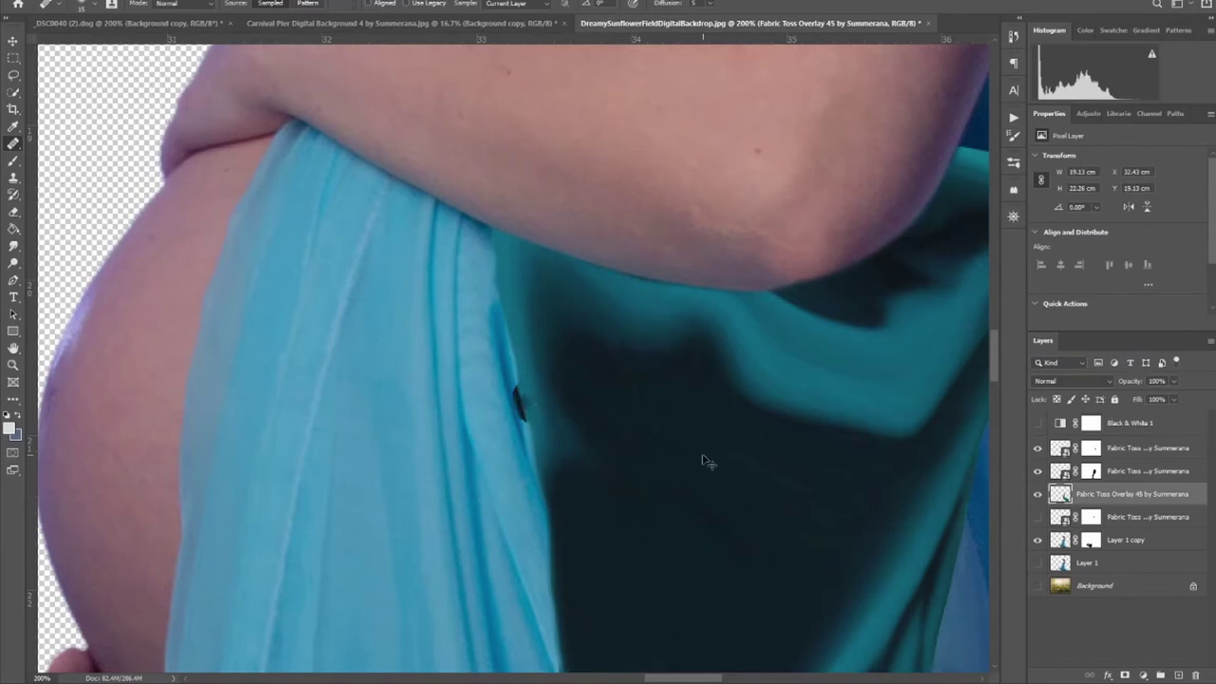
pyautogui.press('s')
pyautogui.moveTo(522, 494); pyautogui.dragTo(529, 332)
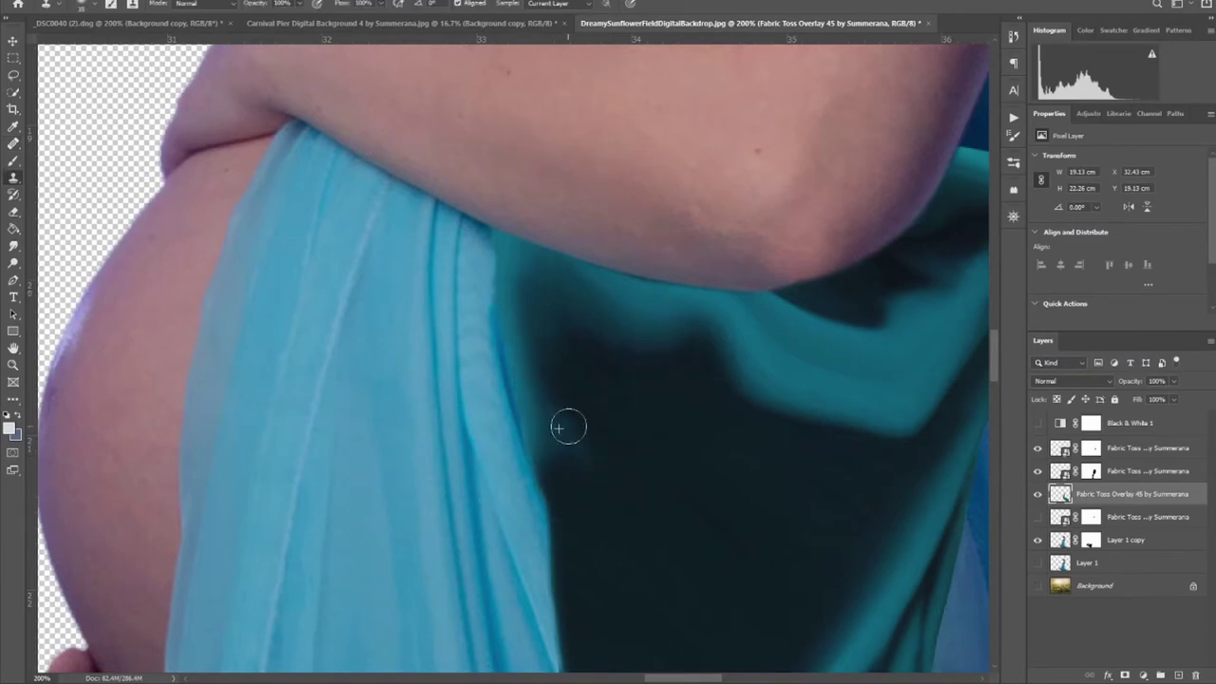
# - Add a Brightness/Contrast adjustment clipped to Overlay 45 and raise its brightness
pyautogui.hotkey('ctrl', '0')
pyautogui.click(1142, 675)
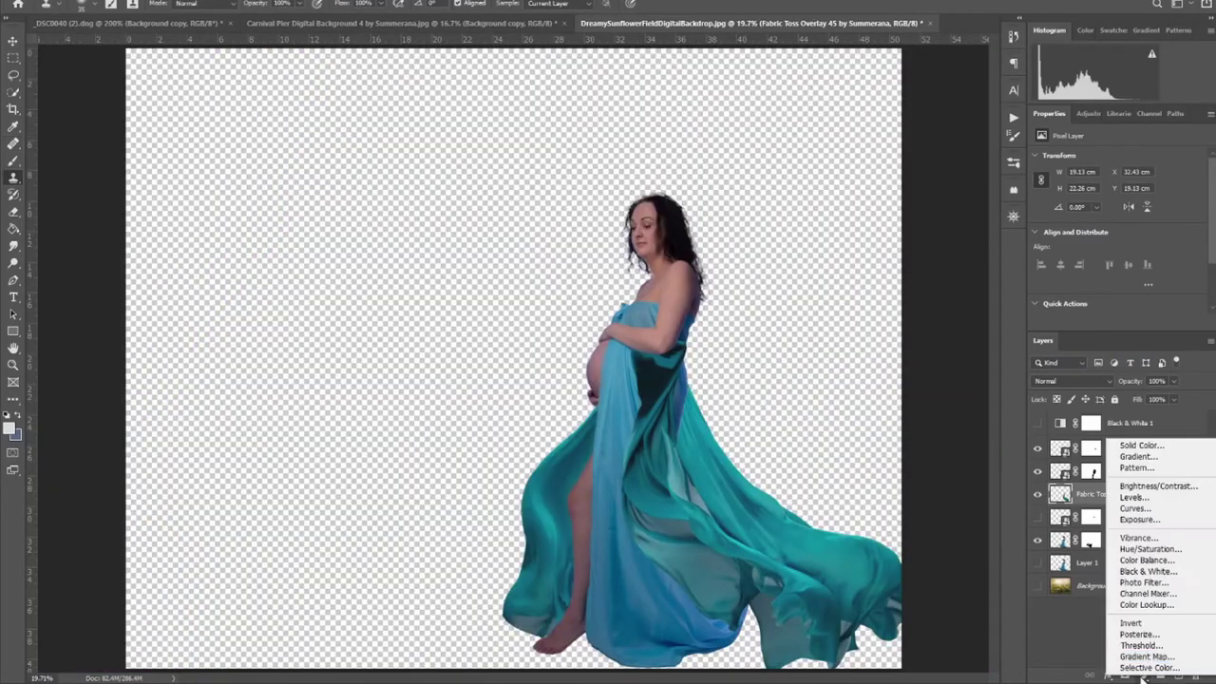
pyautogui.click(1140, 472)
pyautogui.hotkey('ctrl', '+')
pyautogui.hotkey('ctrl', '+')
pyautogui.moveTo(1124, 194); pyautogui.dragTo(1171, 194)
# - Invert the adjustment's mask, set brightness to 150, and paint the dark fold under the arm at 43% brush opacity
pyautogui.hotkey('ctrl', 'i')
pyautogui.press('b')
pyautogui.moveTo(517, 432)
pyautogui.mouseDown()
pyautogui.moveTo(632, 399)
pyautogui.moveTo(542, 477)
pyautogui.mouseUp()
pyautogui.moveTo(1170, 195); pyautogui.dragTo(1198, 195)
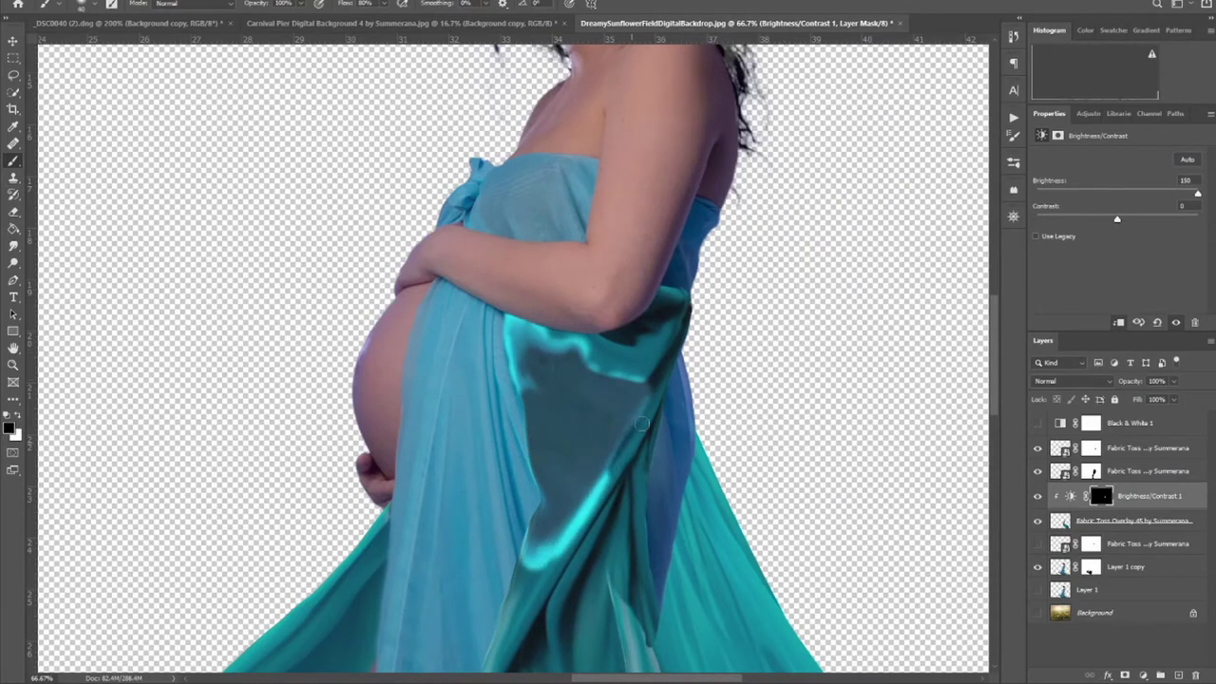
pyautogui.moveTo(553, 551)
pyautogui.mouseDown()
pyautogui.moveTo(574, 513)
pyautogui.moveTo(564, 534)
pyautogui.mouseUp()
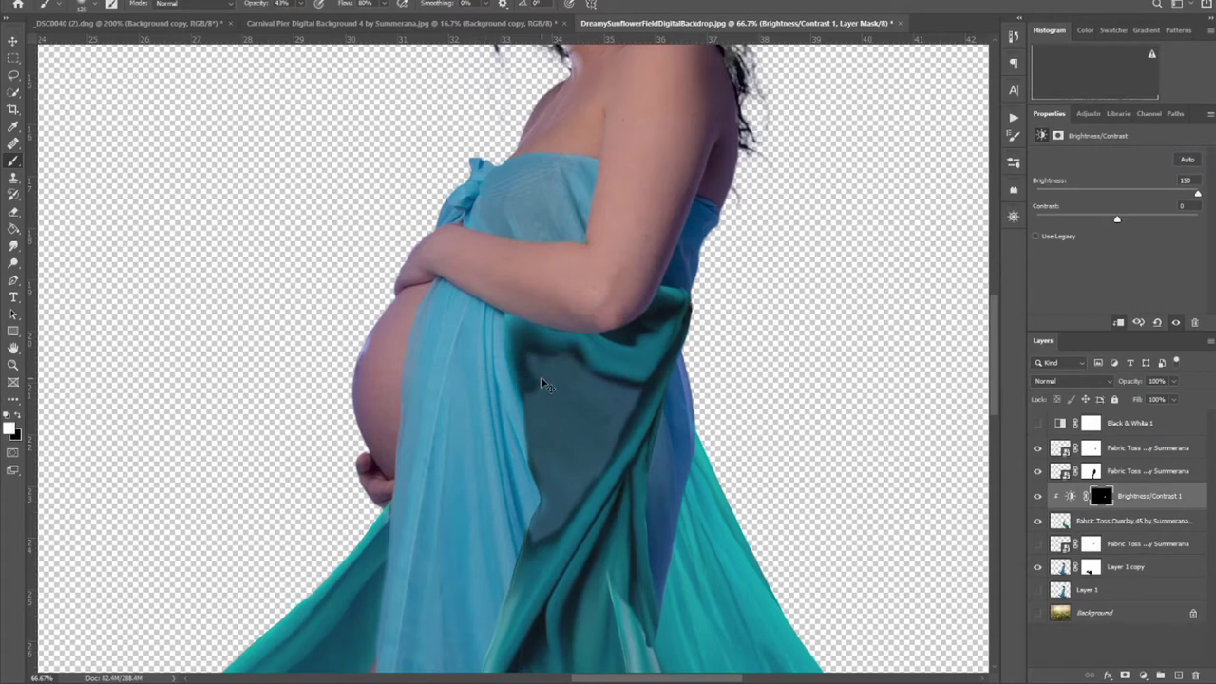
pyautogui.hotkey('ctrl', '0')
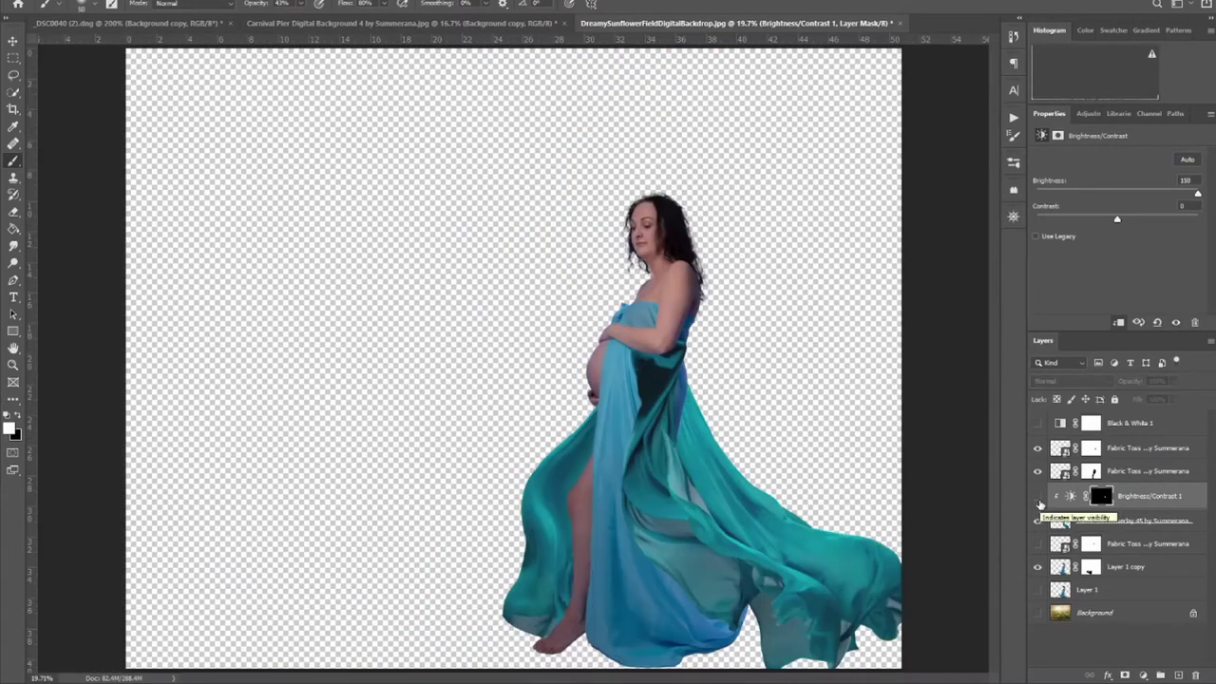
# - Merge the brightness adjustment into Overlay 45 and group the fabric overlays together with Layer 1 copy
pyautogui.hotkey('ctrl', 'e')
pyautogui.click(1157, 447)
pyautogui.keyDown('shift'); pyautogui.click(1139, 544); pyautogui.keyUp('shift')
pyautogui.hotkey('ctrl', 'g')
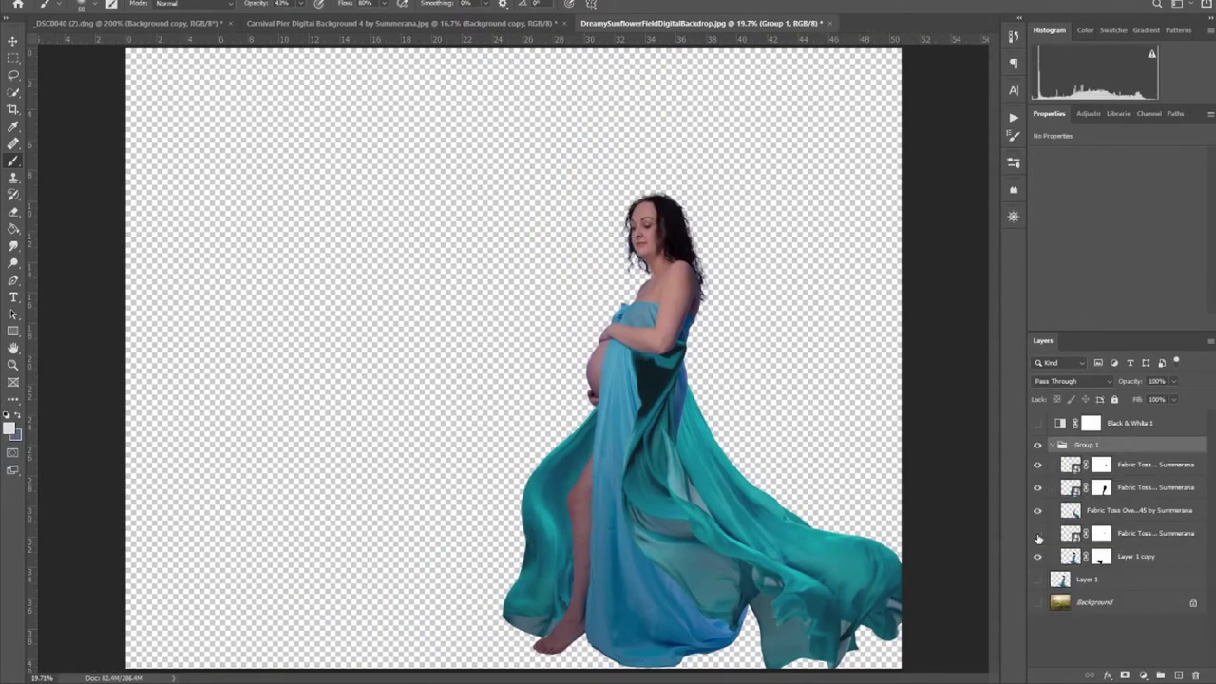
# - Delete the hidden Overlay 57 from Group 1 and collapse the group
pyautogui.click(1039, 537)
pyautogui.hotkey('ctrl', ']')
pyautogui.click(1053, 445)
# - Add an orange Solid Color fill layer above Group 1
pyautogui.click(1143, 674)
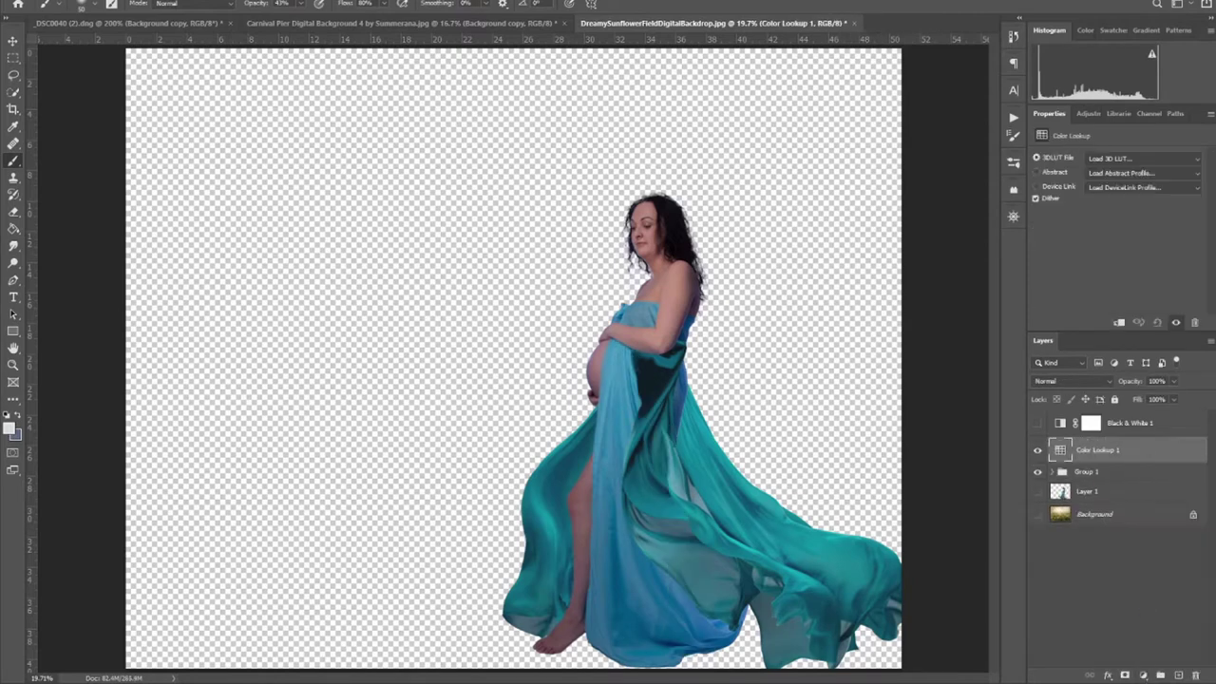
pyautogui.press('Return')
pyautogui.click(1071, 381)
pyautogui.rightClick(1135, 449)
pyautogui.click(1126, 501)
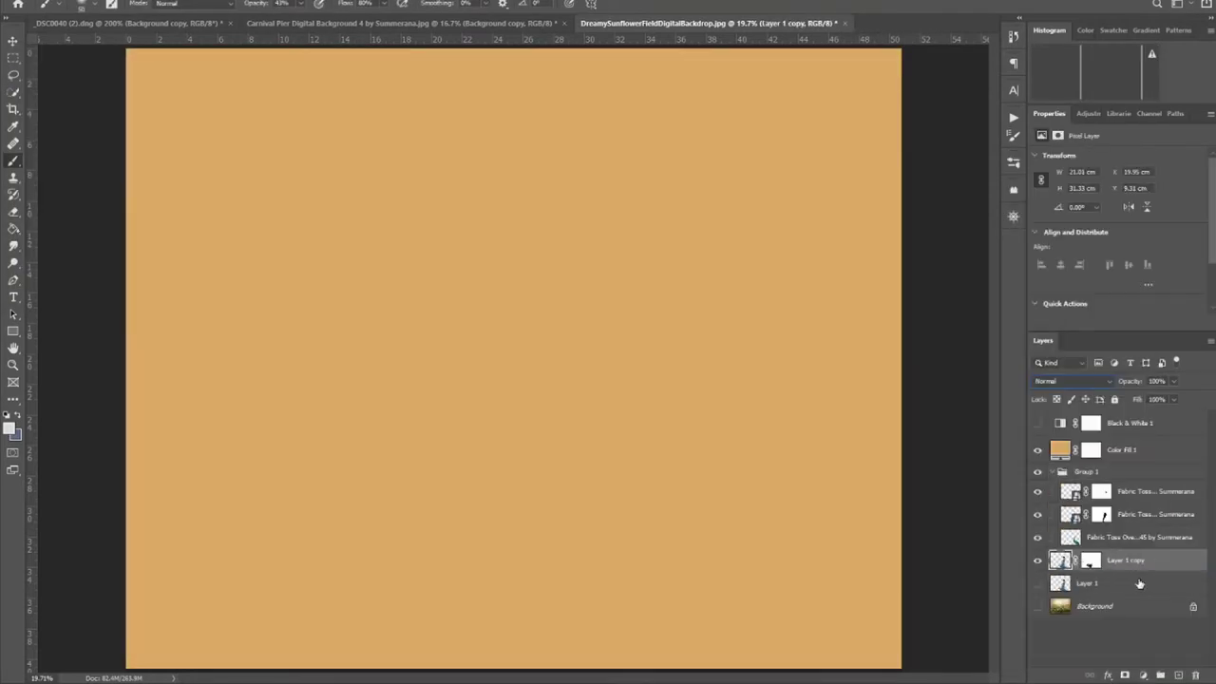
# - Merge the gown group into one layer and clip the orange fill to it in Color mode with a black mask
pyautogui.hotkey('ctrl', 'z')
pyautogui.hotkey('ctrl', 'z')
pyautogui.hotkey('ctrl', 'z')
pyautogui.hotkey('ctrl', 'z')
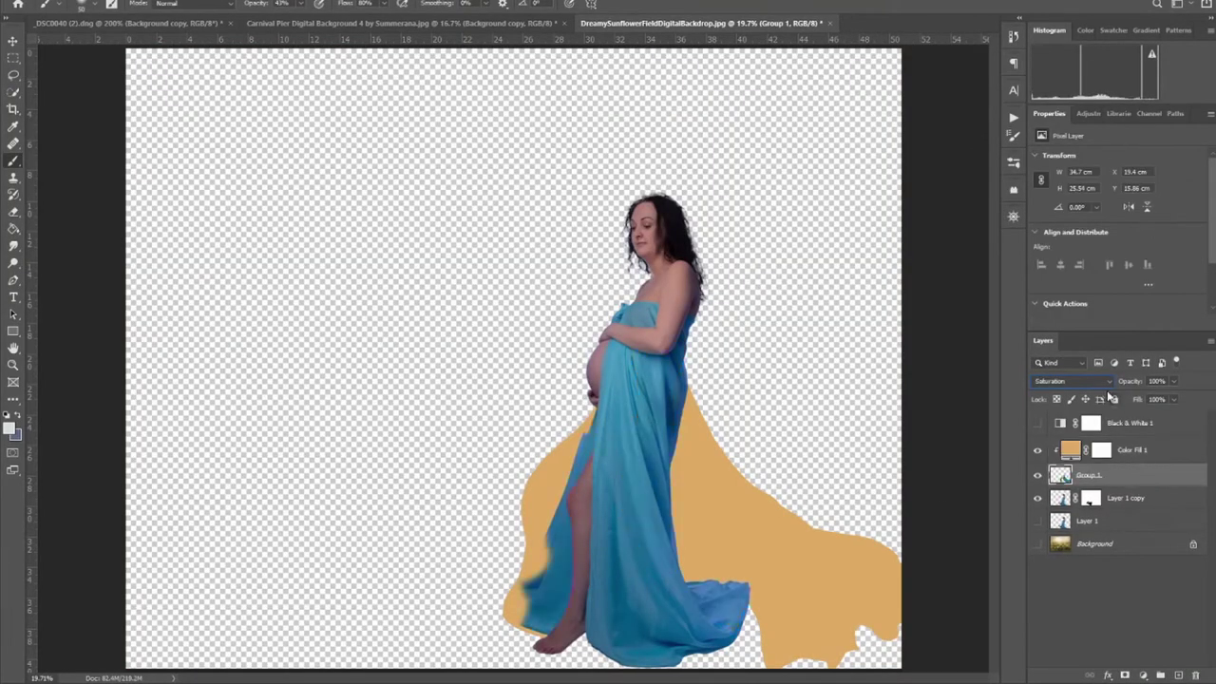
pyautogui.hotkey('ctrl', 'shift', 'z')
pyautogui.hotkey('ctrl', 'shift', 'z')
pyautogui.hotkey('ctrl', 'shift', 'z')
pyautogui.hotkey('ctrl', 'shift', 'z')
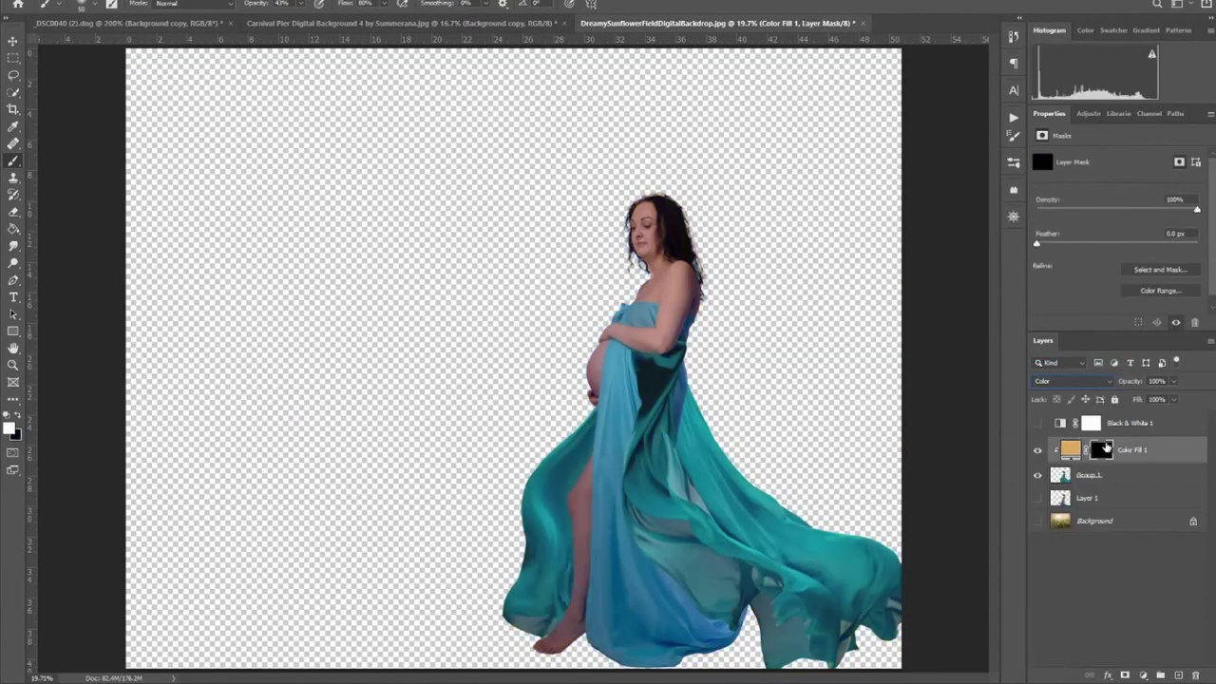
# - Paint white on the fill's mask to color the draped skirt folds and the start of the train orange
pyautogui.scroll(4, 342, 325)
pyautogui.moveTo(559, 596)
pyautogui.mouseDown()
pyautogui.moveTo(779, 570)
pyautogui.moveTo(855, 532)
pyautogui.mouseUp()
pyautogui.scroll(-5, 778, 569)
pyautogui.hscroll(4, 835, 551)
pyautogui.moveTo(854, 427); pyautogui.dragTo(839, 556)
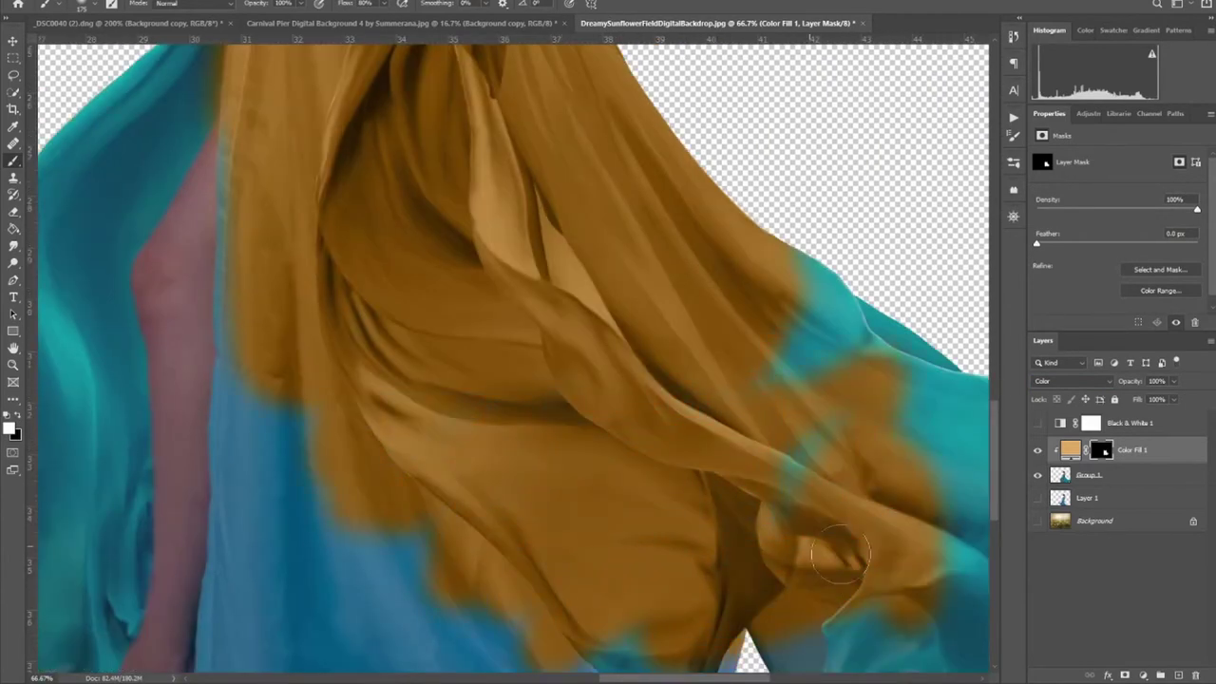
# - Extend the orange color up the rest of the skirt and over the gown's bodice on the fill's mask
pyautogui.scroll(10, 840, 555)
pyautogui.hscroll(-3, 669, 463)
pyautogui.scroll(-5, 501, 245)
pyautogui.moveTo(785, 447); pyautogui.dragTo(640, 290)
pyautogui.scroll(5, 640, 290)
pyautogui.scroll(4, 694, 402)
pyautogui.moveTo(645, 353); pyautogui.dragTo(479, 328)
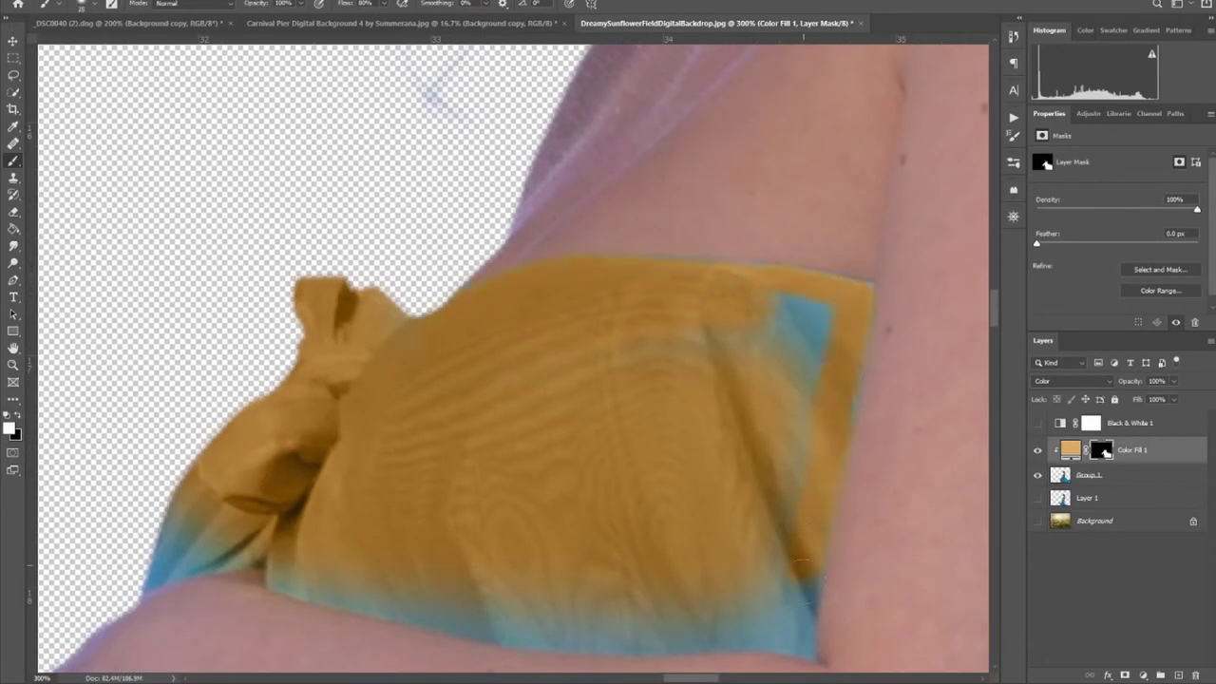
# - Color the underside of the bow and the bodice's lower edge orange, keeping the color off the forearm
pyautogui.moveTo(186, 536); pyautogui.dragTo(238, 560)
pyautogui.moveTo(315, 672); pyautogui.dragTo(309, 557)
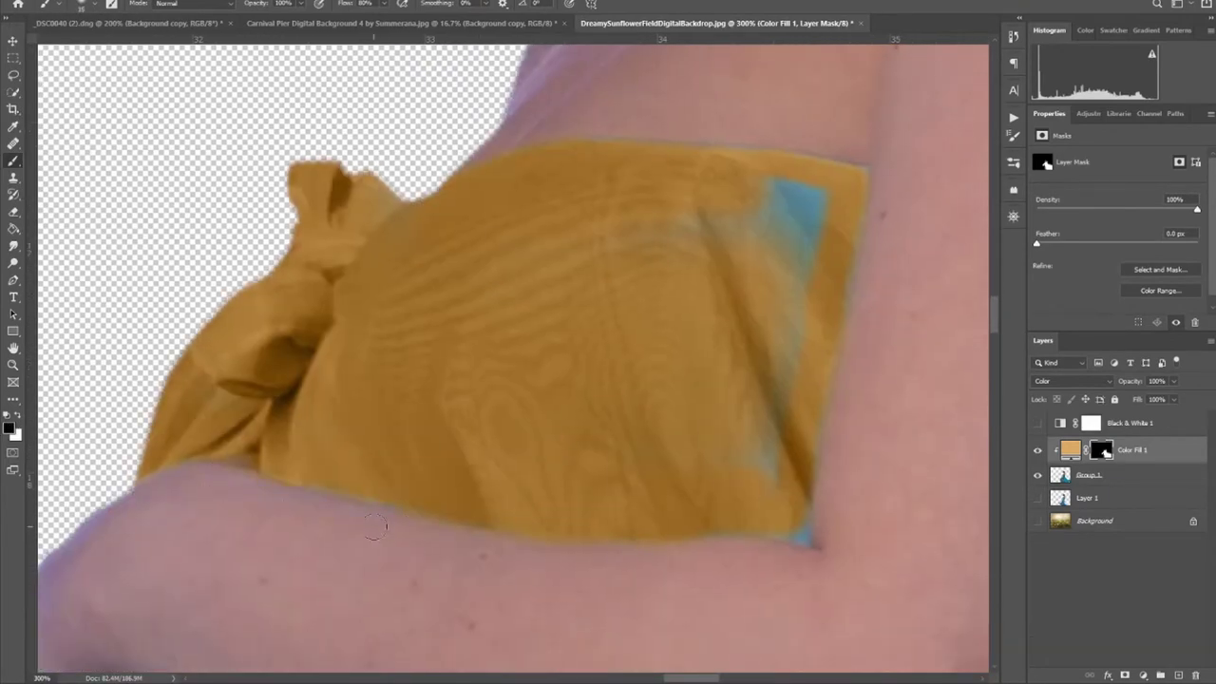
pyautogui.scroll(2, 294, 440)
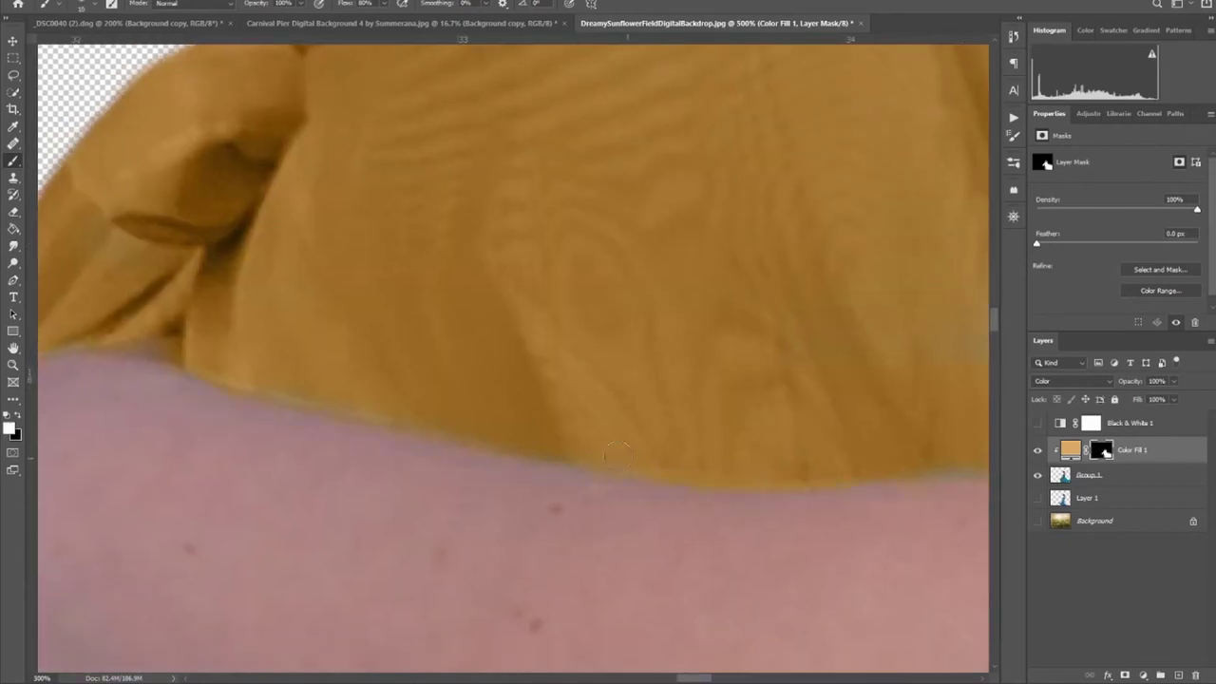
# - Paint the blue corner of the bodice orange and refine its edges along the upper arm and neckline
pyautogui.hscroll(5, 679, 470)
pyautogui.scroll(3, 570, 380)
pyautogui.hscroll(2, 543, 304)
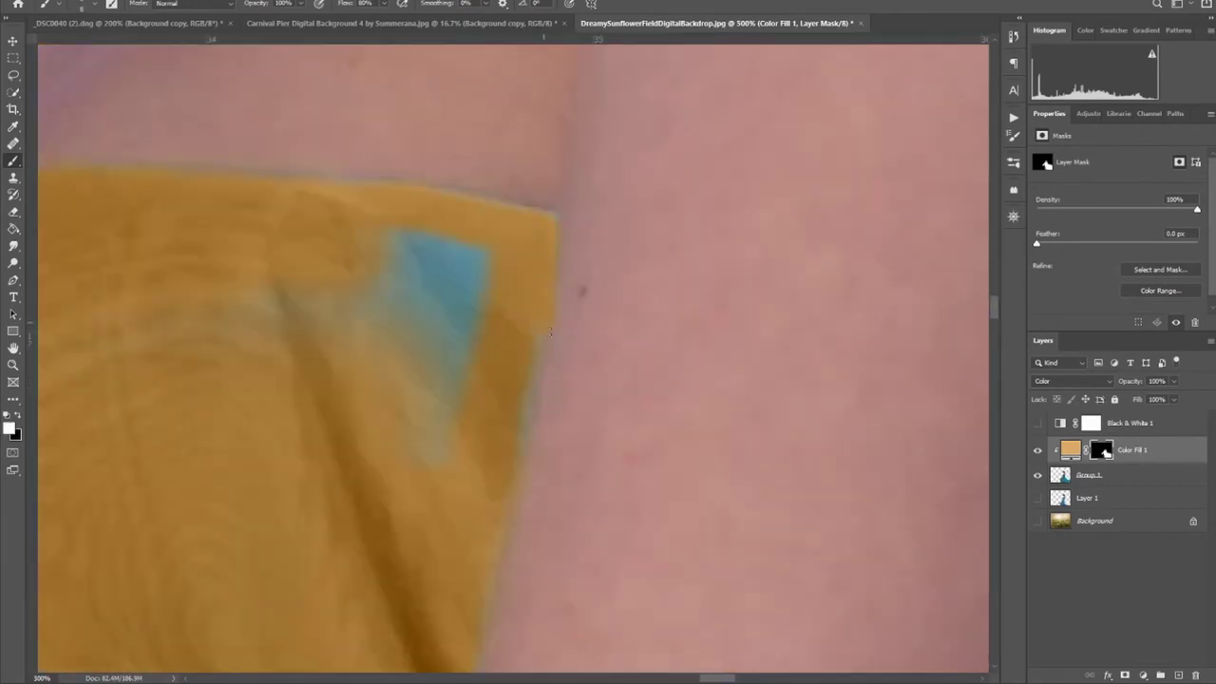
pyautogui.scroll(2, 351, 285)
pyautogui.hscroll(-4, 779, 399)
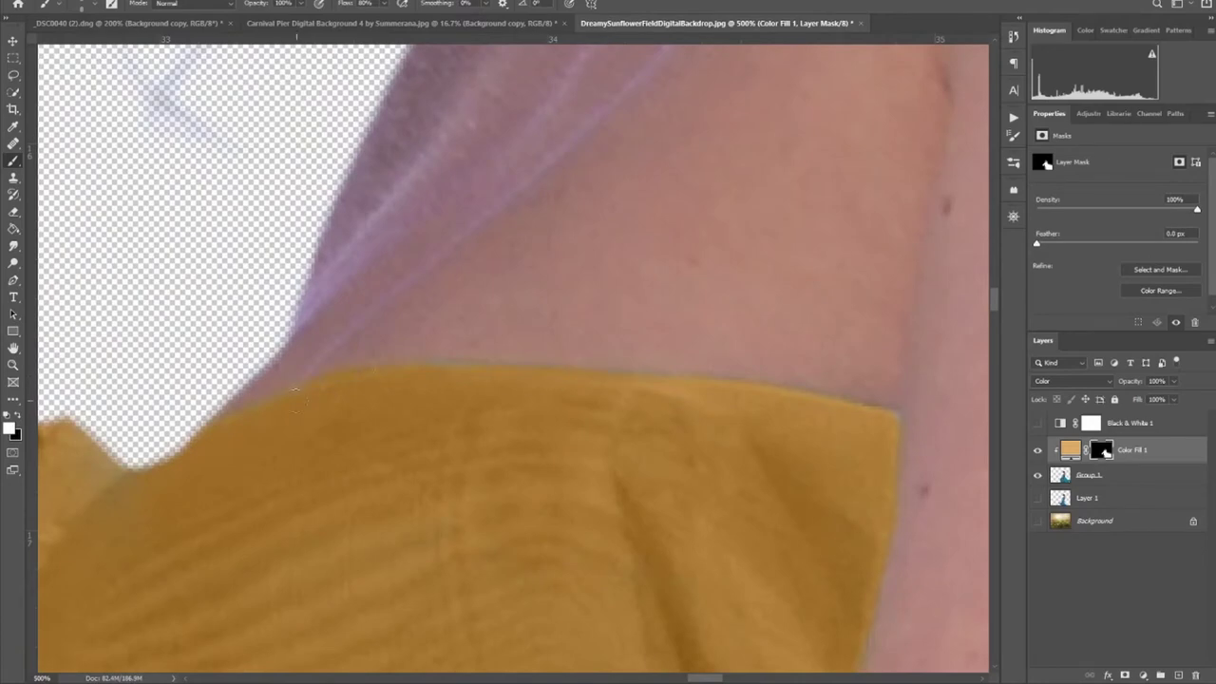
# - Trace the top edge of the skirt along the forearm's underside with orange on the fill's mask
pyautogui.hscroll(-8, 602, 326)
pyautogui.scroll(-6, 602, 326)
pyautogui.moveTo(467, 278); pyautogui.dragTo(432, 248)
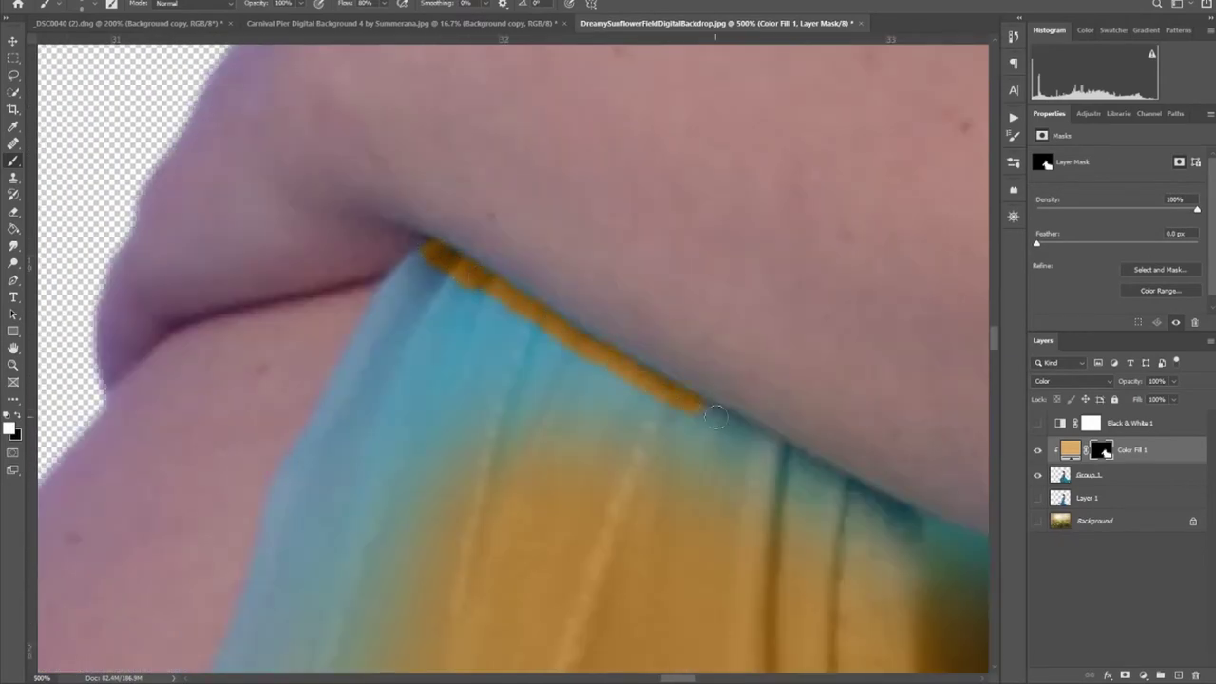
pyautogui.moveTo(693, 407); pyautogui.dragTo(979, 546)
# - Continue the orange edge beneath the elbow and around the back of the bodice behind the arm
pyautogui.hscroll(6, 500, 442)
pyautogui.scroll(-3, 499, 443)
pyautogui.hscroll(9, 556, 427)
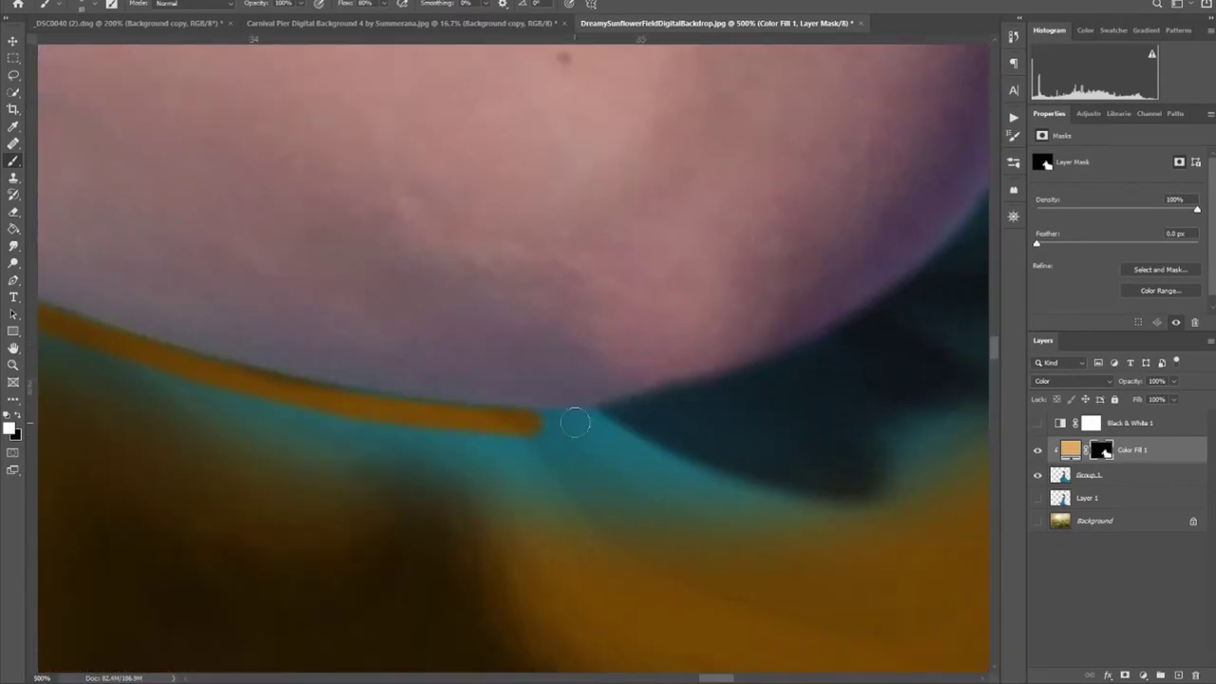
pyautogui.hscroll(6, 662, 198)
pyautogui.scroll(3, 491, 387)
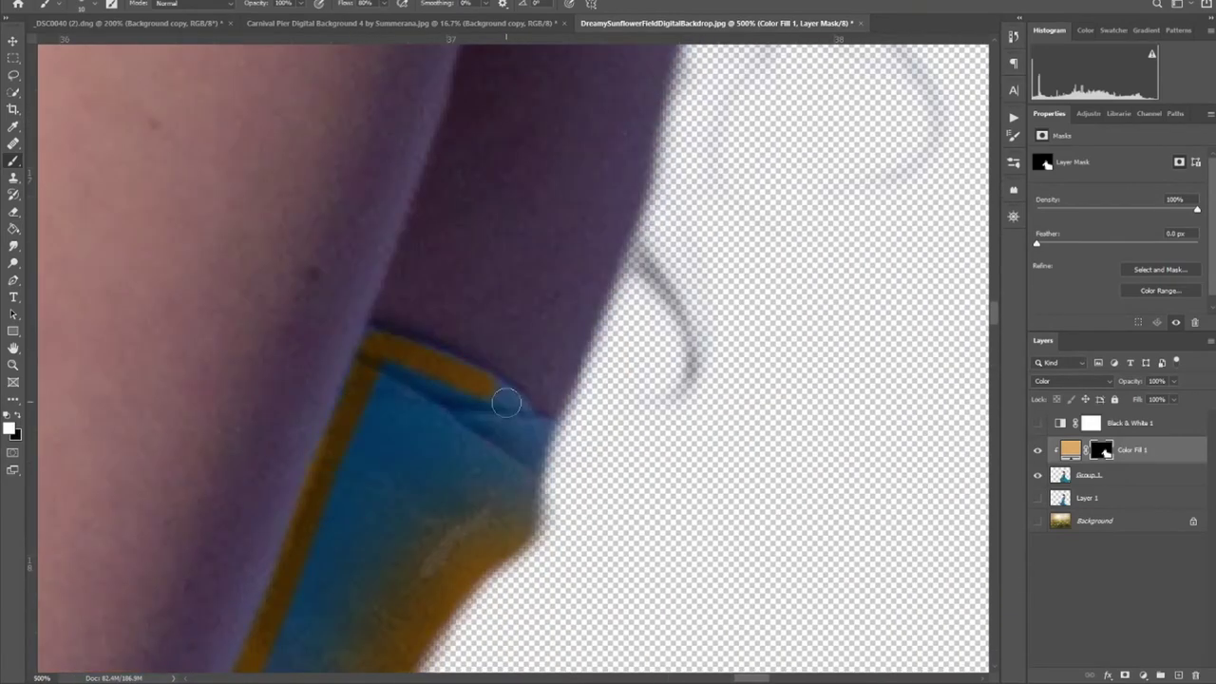
# - Paint the remaining blue areas of the back bodice and the front skirt panel orange on the fill's mask
pyautogui.scroll(-3, 456, 266)
pyautogui.hscroll(-7, 434, 272)
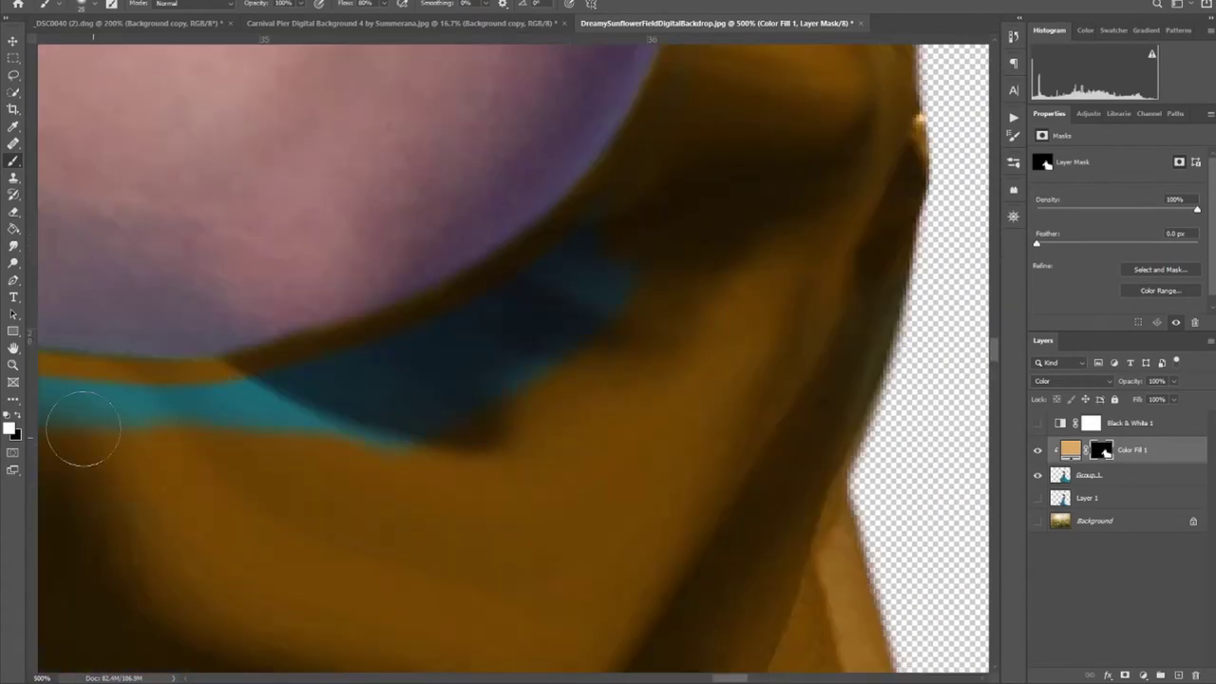
pyautogui.hscroll(-12, 258, 400)
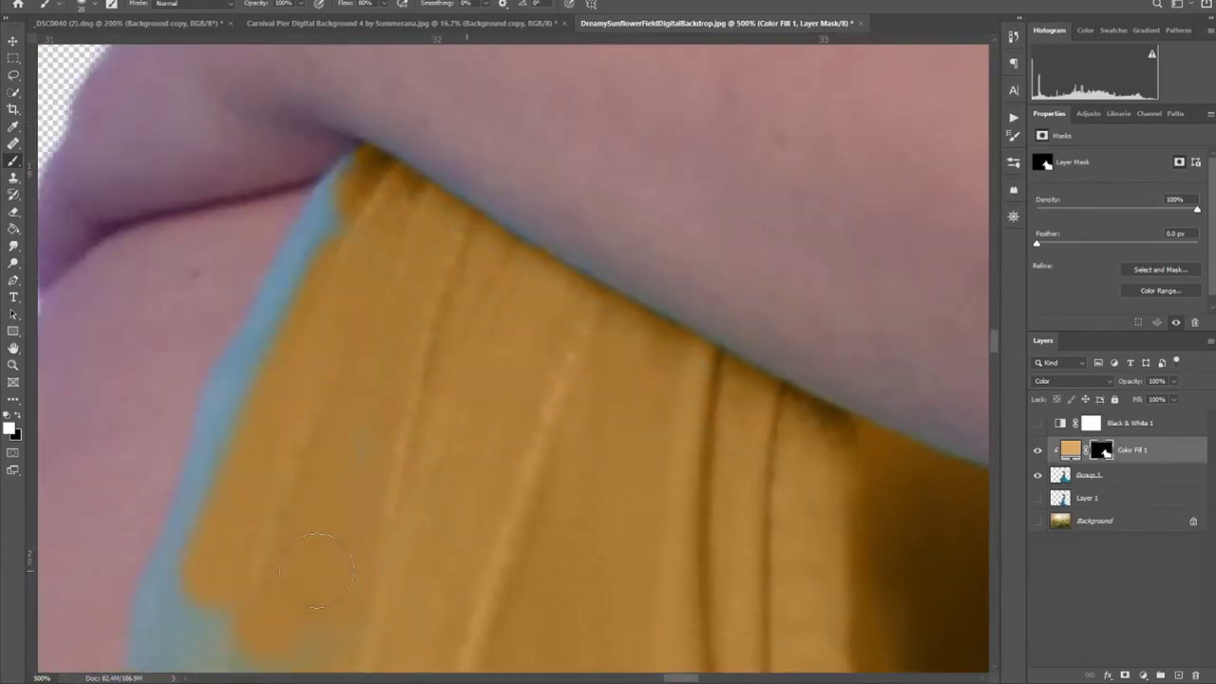
pyautogui.scroll(-3, 316, 569)
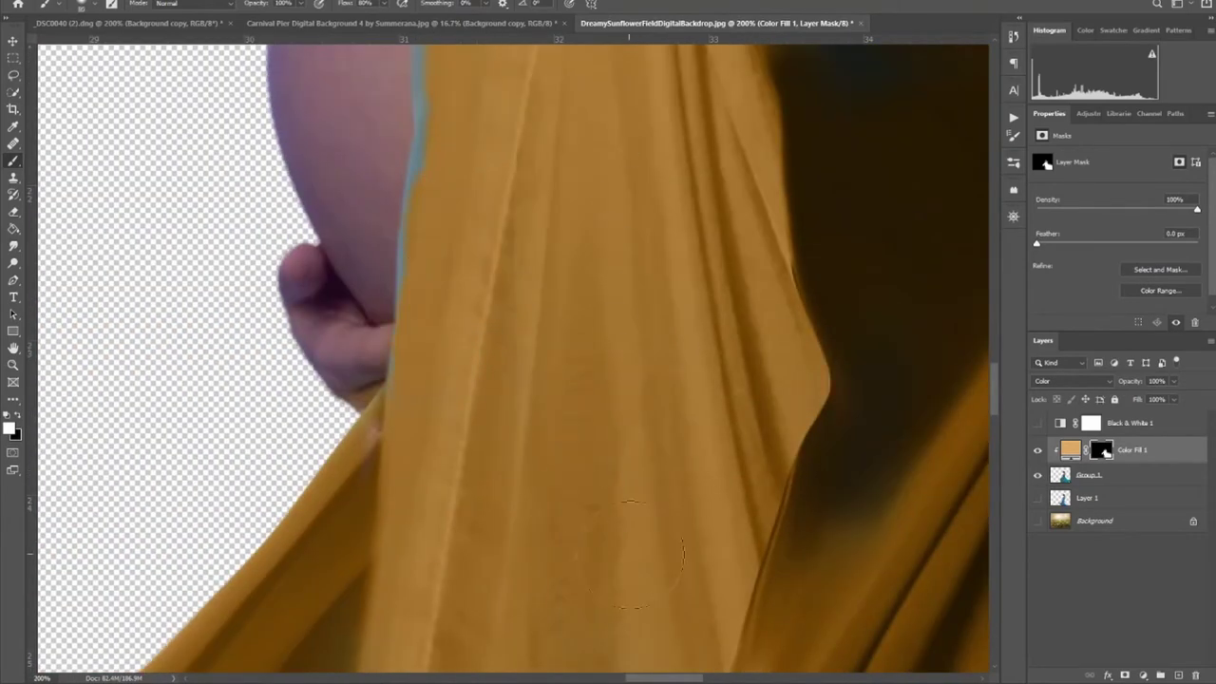
pyautogui.scroll(-5, 629, 551)
pyautogui.scroll(-5, 574, 582)
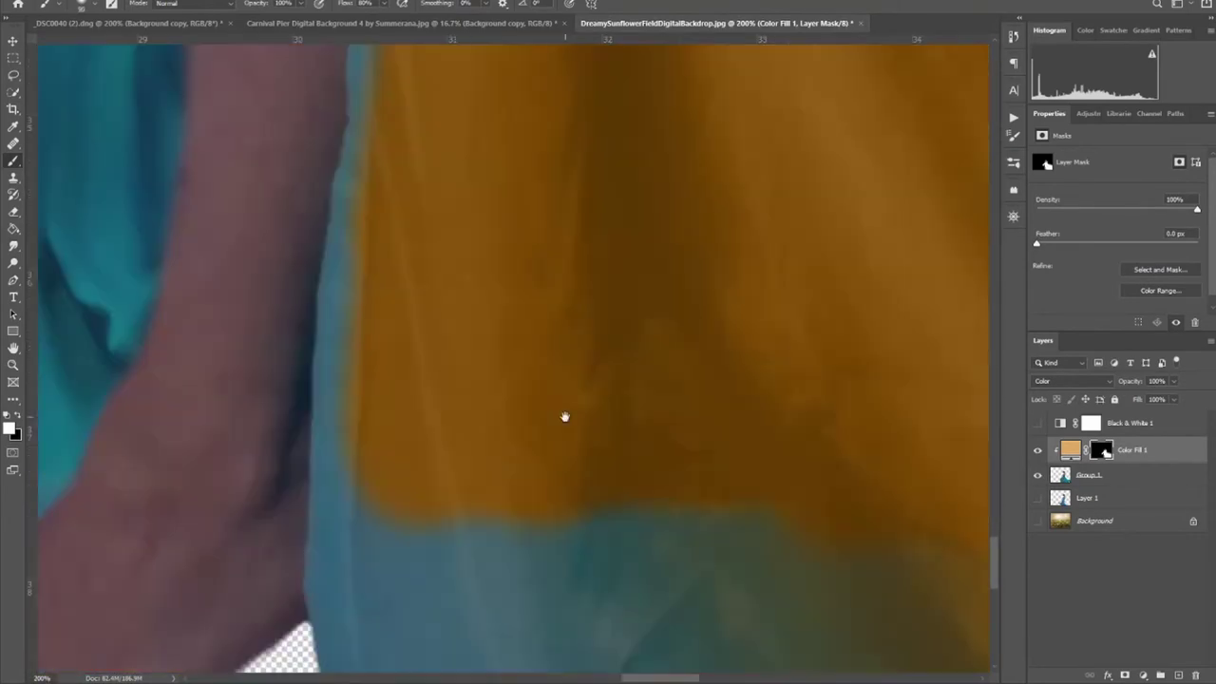
# - Color the blue patches around the lower skirt and the hem beside the foot orange
pyautogui.hscroll(-5, 827, 434)
pyautogui.scroll(5, 375, 461)
pyautogui.scroll(-3, 345, 263)
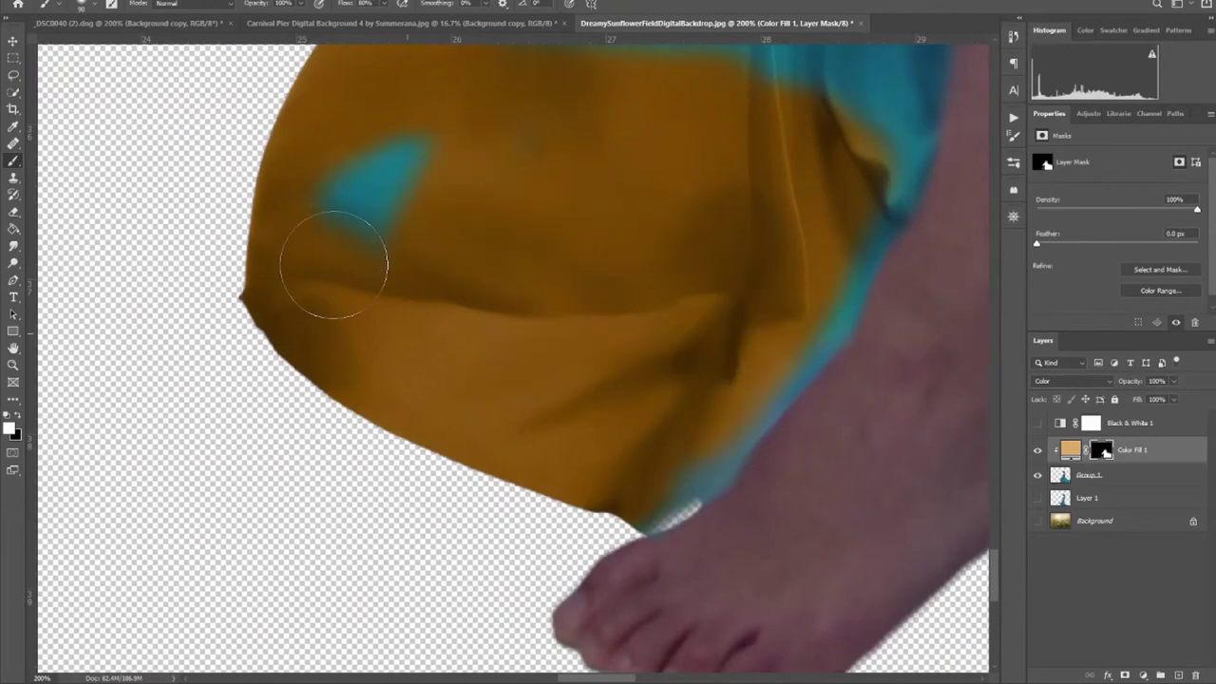
pyautogui.hscroll(5, 573, 412)
pyautogui.hscroll(-2, 503, 462)
pyautogui.scroll(-3, 508, 274)
pyautogui.hscroll(5, 559, 274)
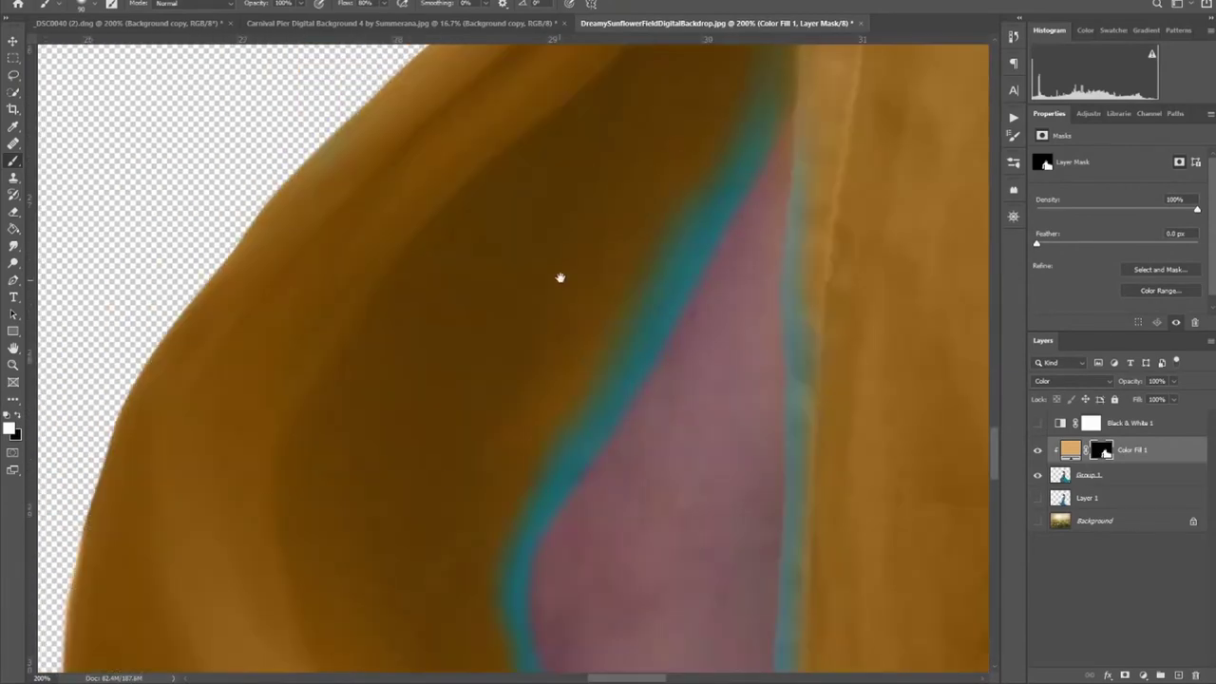
# - Extend the orange along the rear drape's edge in front of the thigh and knee
pyautogui.scroll(3, 548, 485)
pyautogui.scroll(3, 505, 168)
pyautogui.scroll(-3, 662, 316)
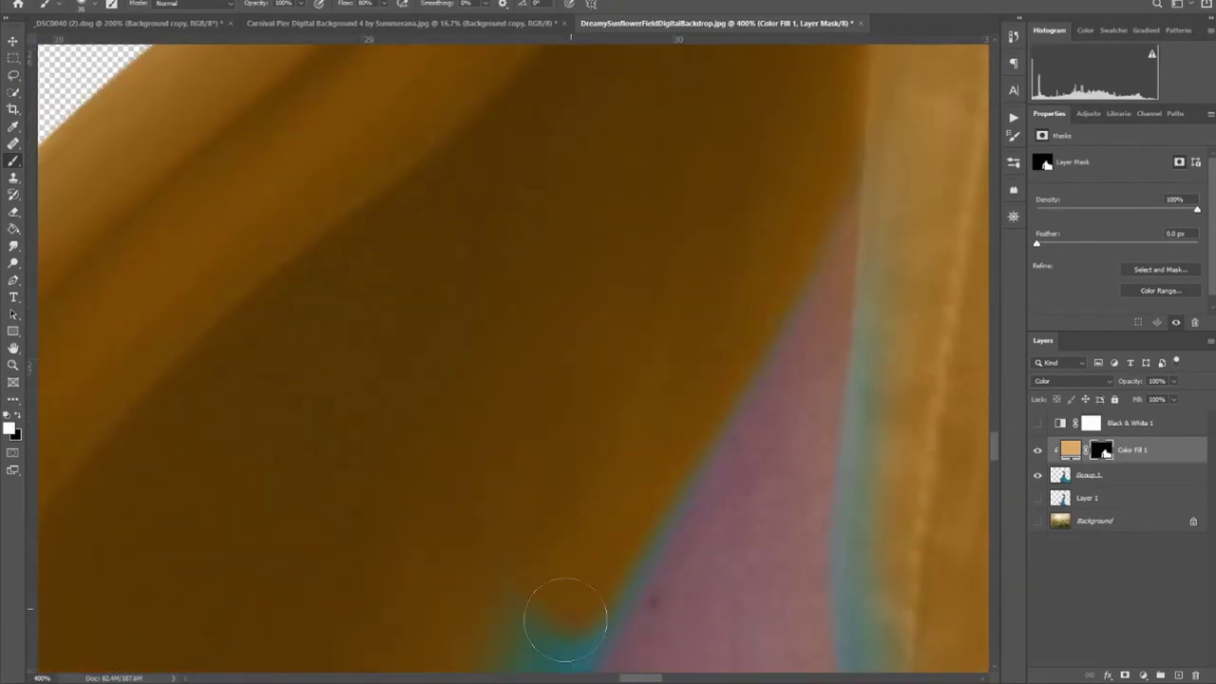
pyautogui.scroll(-3, 665, 180)
pyautogui.hscroll(2, 693, 142)
pyautogui.scroll(2, 710, 107)
pyautogui.moveTo(421, 636); pyautogui.dragTo(544, 343)
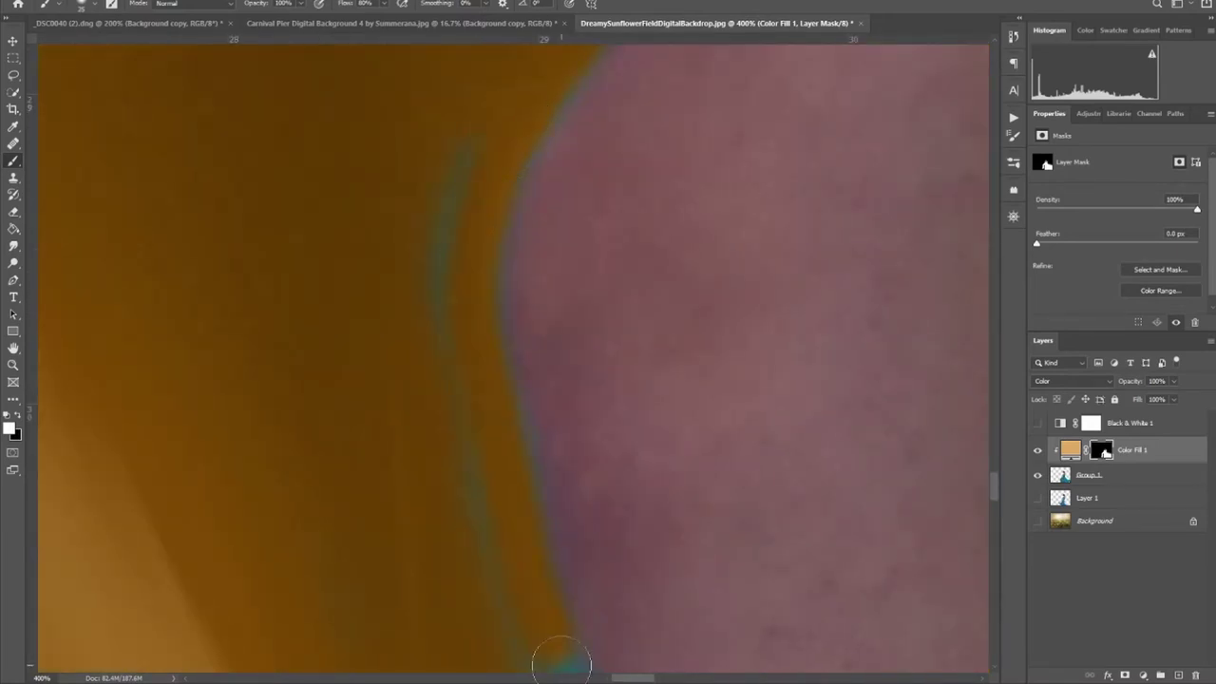
# - Color the blue fabric edges on both sides of the leg orange, continuing down to the foot
pyautogui.moveTo(549, 642); pyautogui.dragTo(384, 160)
pyautogui.moveTo(467, 597); pyautogui.dragTo(475, 104)
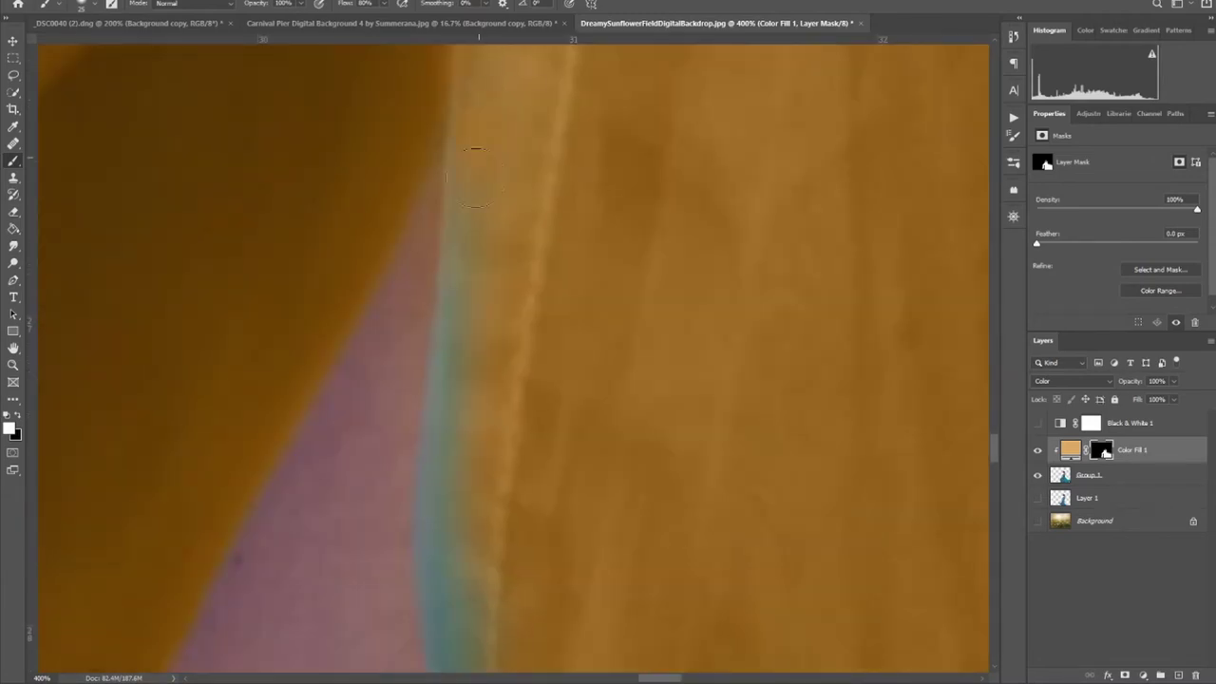
pyautogui.moveTo(441, 513); pyautogui.dragTo(510, 119)
pyautogui.moveTo(542, 220); pyautogui.dragTo(366, 359)
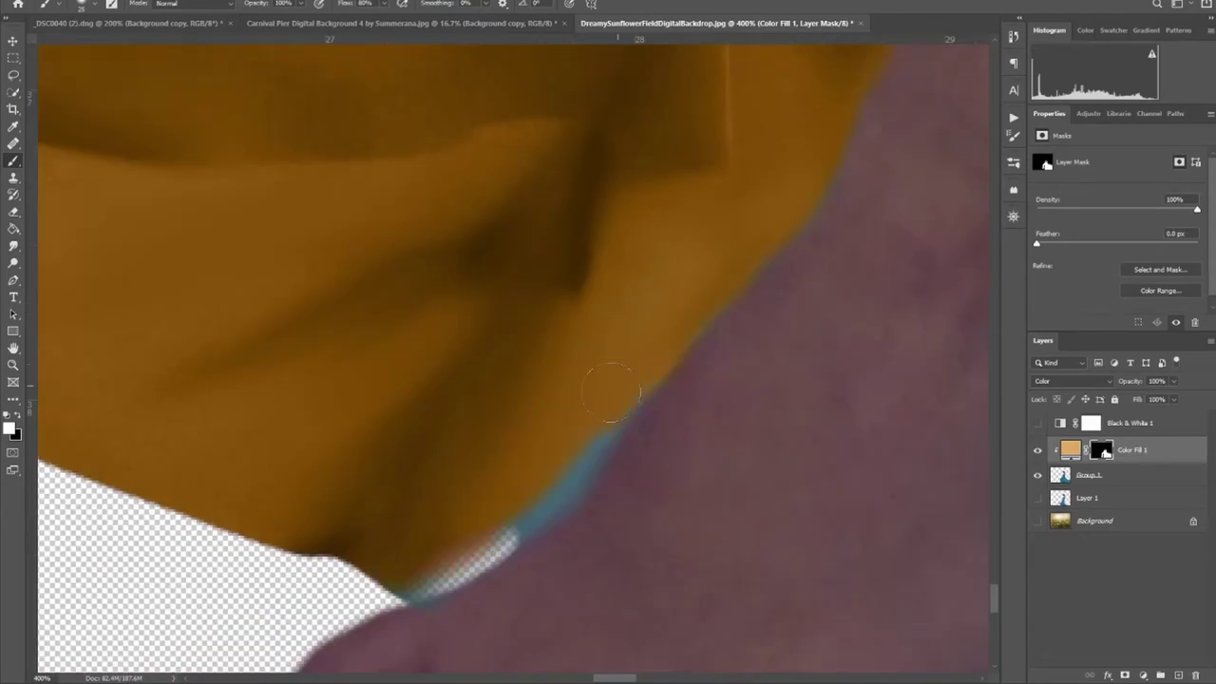
# - Clone fabric into the transparent gap between the hem and the foot, and color the remaining blue edge orange
pyautogui.hotkey('alt', '[')
pyautogui.press('s')
pyautogui.moveTo(499, 536); pyautogui.dragTo(418, 597)
pyautogui.hotkey('alt', ']')
pyautogui.press('b')
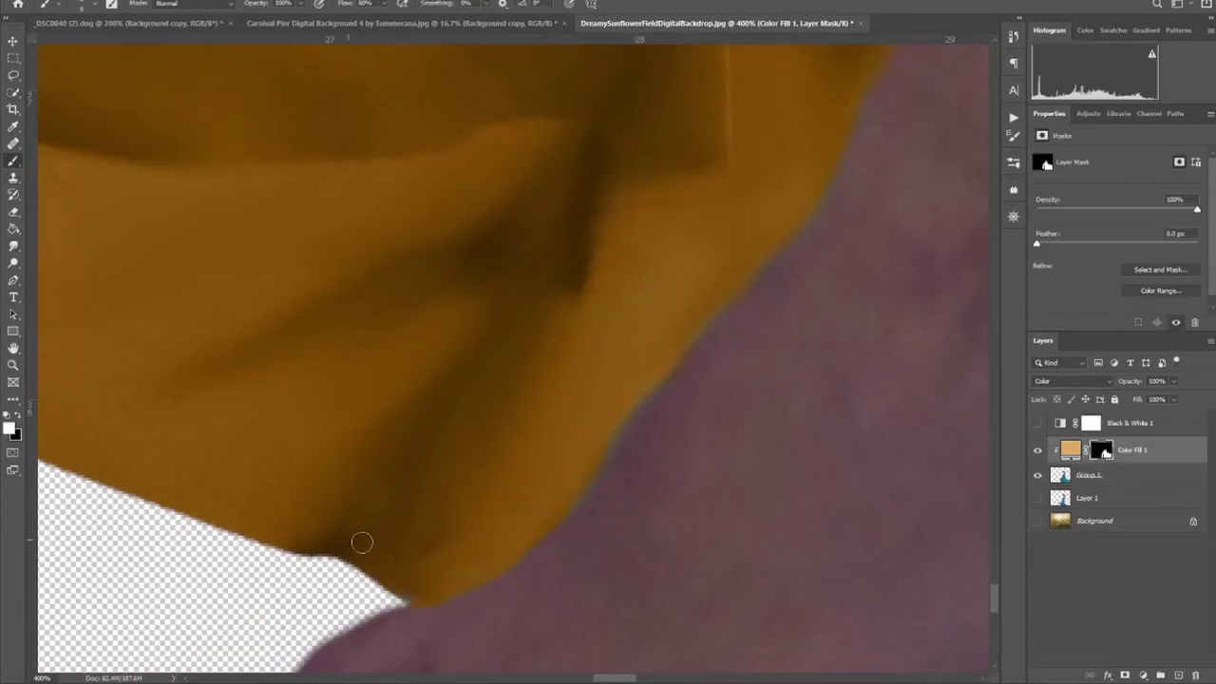
# - Check the recolored gown against the sunflower field by showing and hiding the Background layer
pyautogui.hotkey('ctrl', '0')
pyautogui.click(1037, 521)
pyautogui.hotkey('alt', '[')
pyautogui.hotkey('alt', ']')
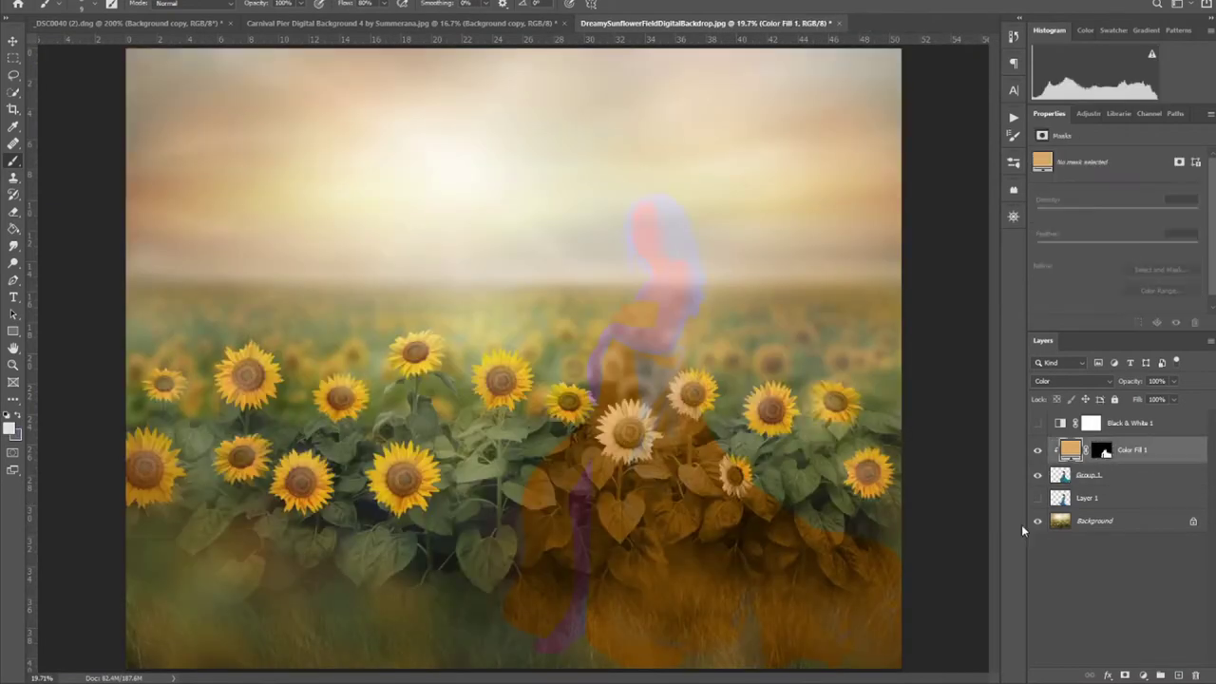
pyautogui.click(1037, 521)
# - Paint the skirt's blue edge beside the lower hand and along the belly orange
pyautogui.scroll(10, 561, 342)
pyautogui.hotkey('ctrl', '\\')
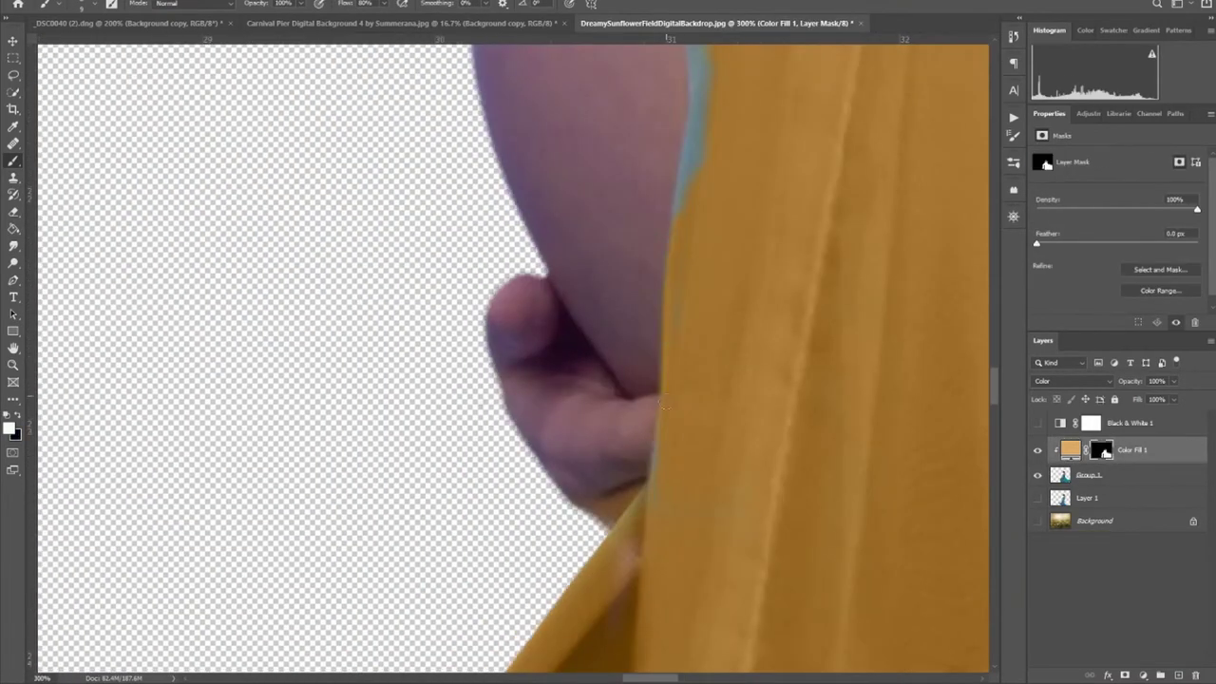
pyautogui.scroll(5, 735, 195)
pyautogui.hscroll(2, 716, 63)
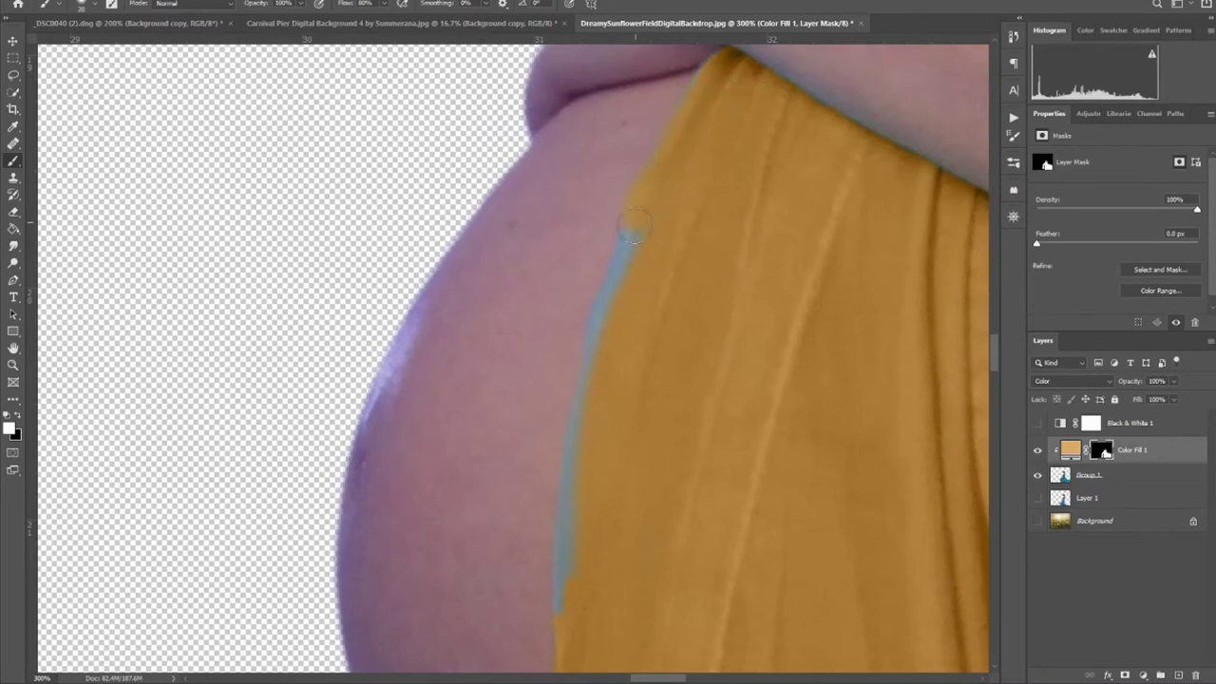
pyautogui.hotkey('ctrl', '+')
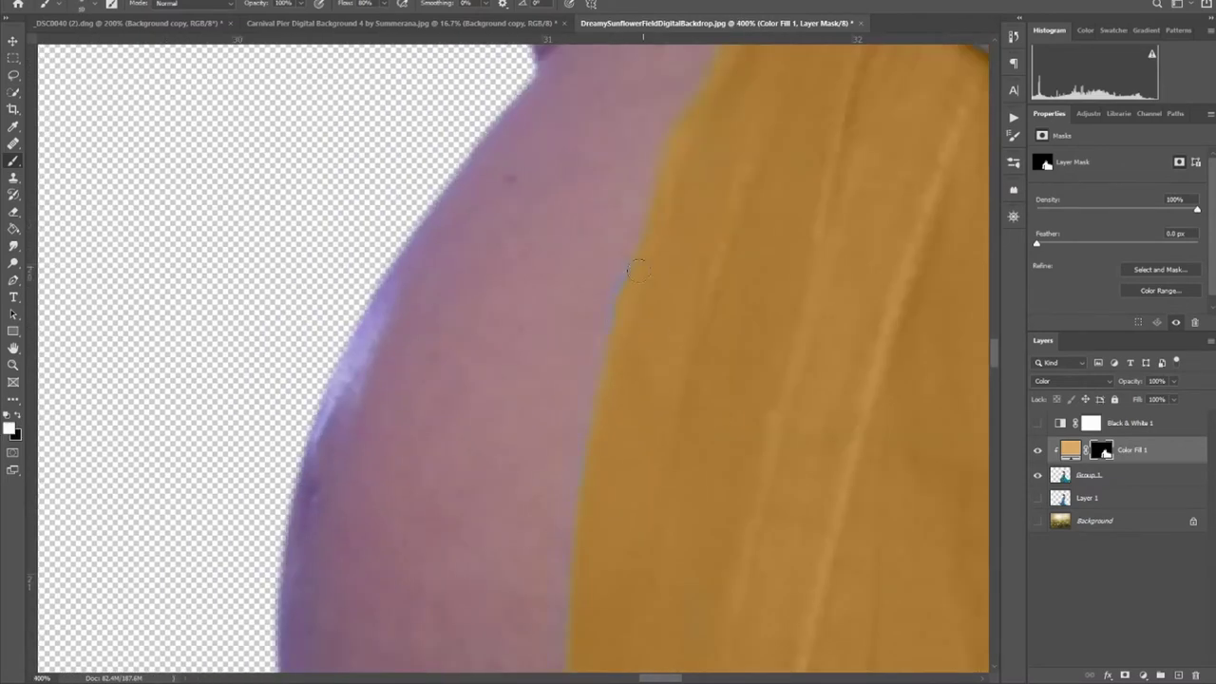
# - Change the fill color to a darker muted brown and merge the fill into the figure's layer
pyautogui.hotkey('ctrl', '0')
pyautogui.doubleClick(1070, 449)
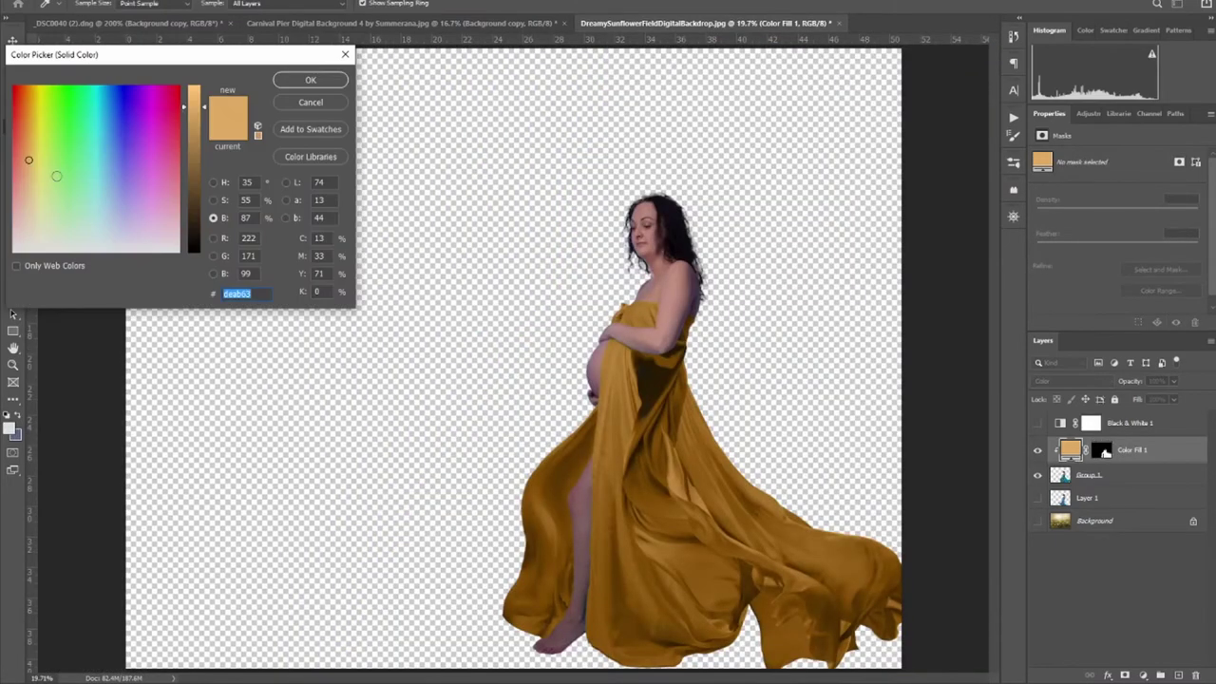
pyautogui.click(311, 80)
pyautogui.click(621, 244)
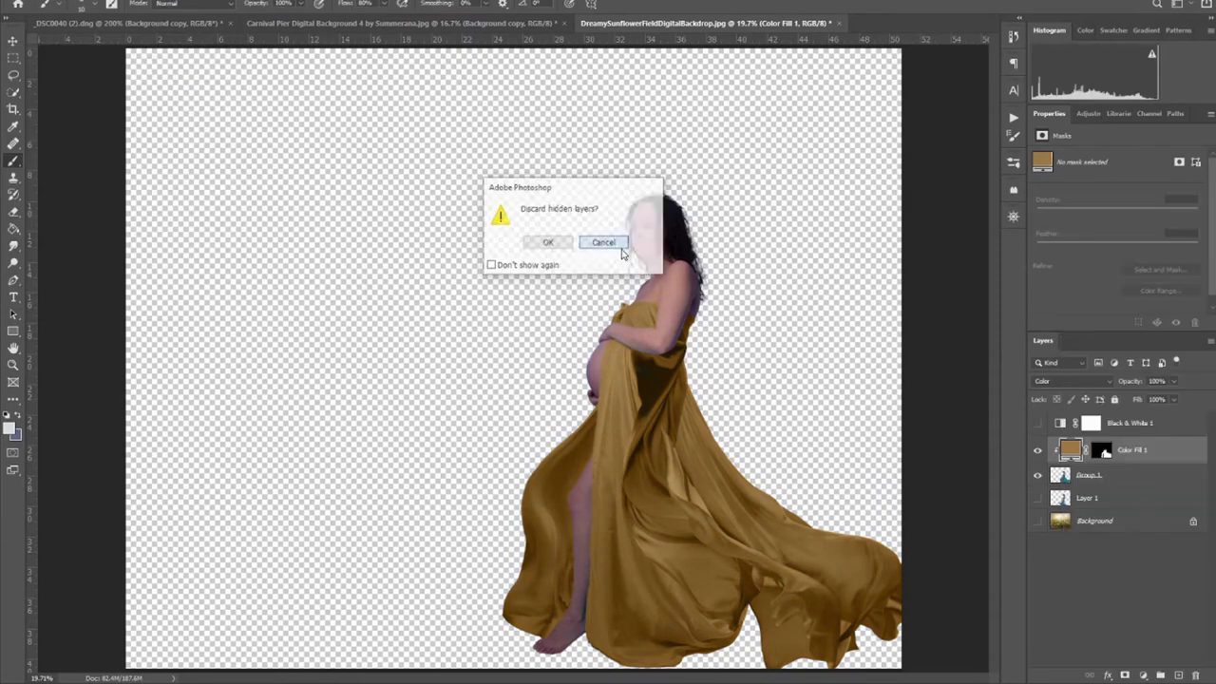
pyautogui.click(542, 239)
# - Show the background and the Black & White adjustment, and clip that adjustment to the merged figure
pyautogui.click(1037, 493)
pyautogui.click(1037, 423)
pyautogui.click(1165, 431)
pyautogui.hotkey('ctrl', 'alt', 'g')
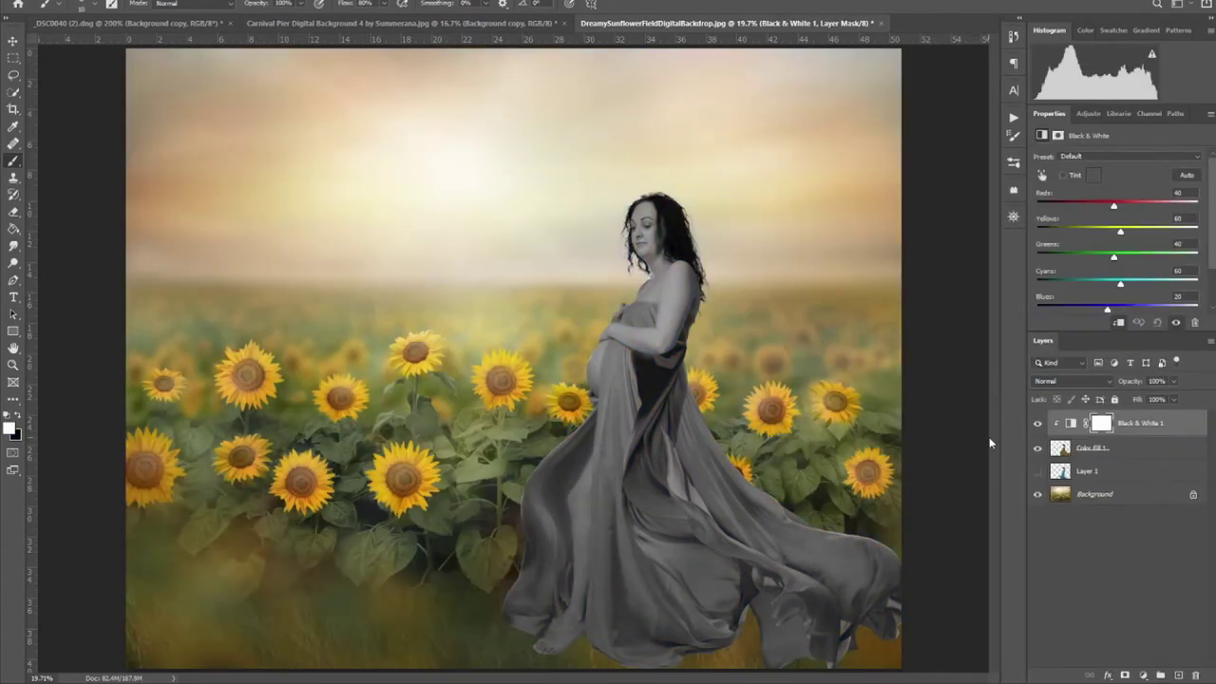
# - Add a Levels adjustment directly above the merged figure and clip it to that layer
pyautogui.click(1092, 494)
pyautogui.click(1142, 675)
pyautogui.click(1153, 568)
pyautogui.click(1037, 471)
pyautogui.click(1037, 495)
pyautogui.click(1142, 674)
pyautogui.click(1153, 458)
pyautogui.rightClick(1154, 452)
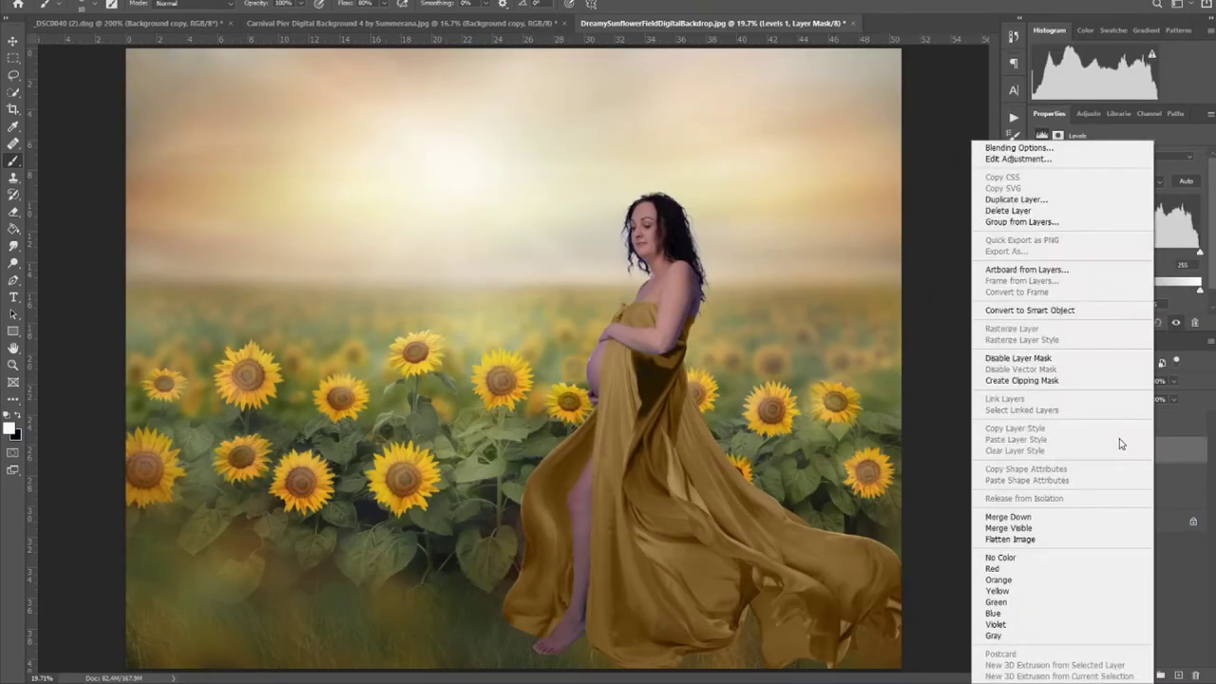
pyautogui.click(1021, 379)
# - Set the Levels inputs to 5 and 224 and the outputs to 5 and 232, and hide the Black & White layer
pyautogui.moveTo(1198, 253); pyautogui.dragTo(1182, 253)
pyautogui.moveTo(1199, 283); pyautogui.dragTo(1190, 291)
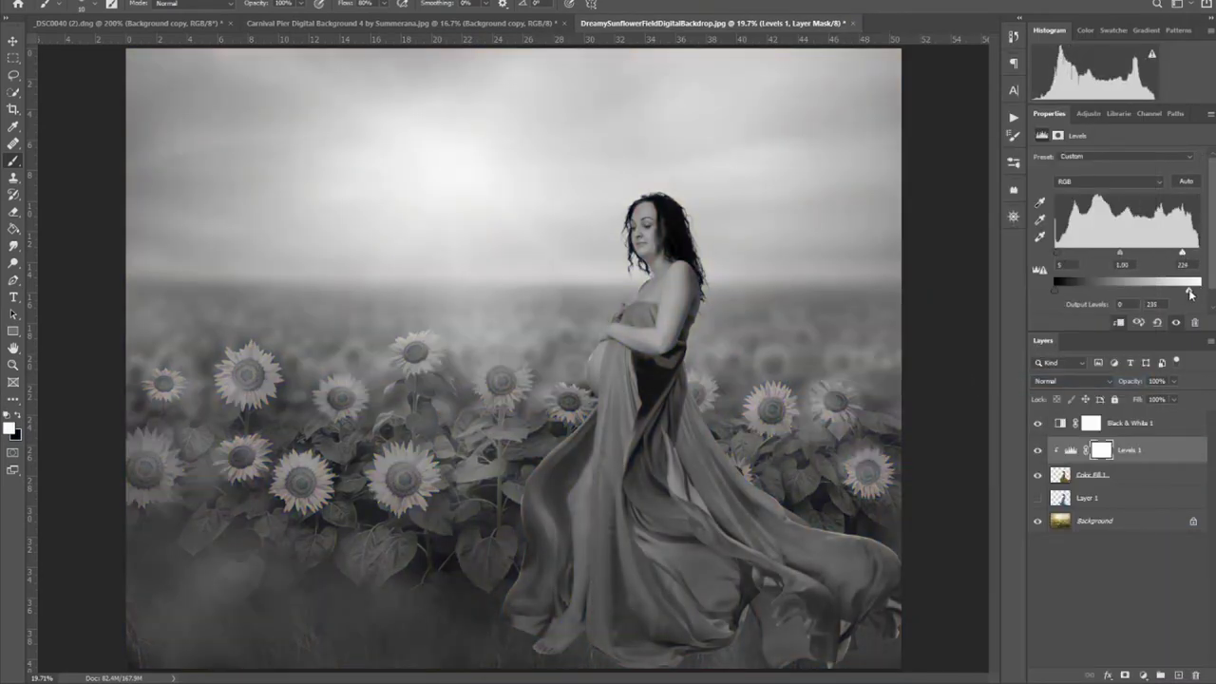
pyautogui.click(1037, 423)
pyautogui.click(1070, 449)
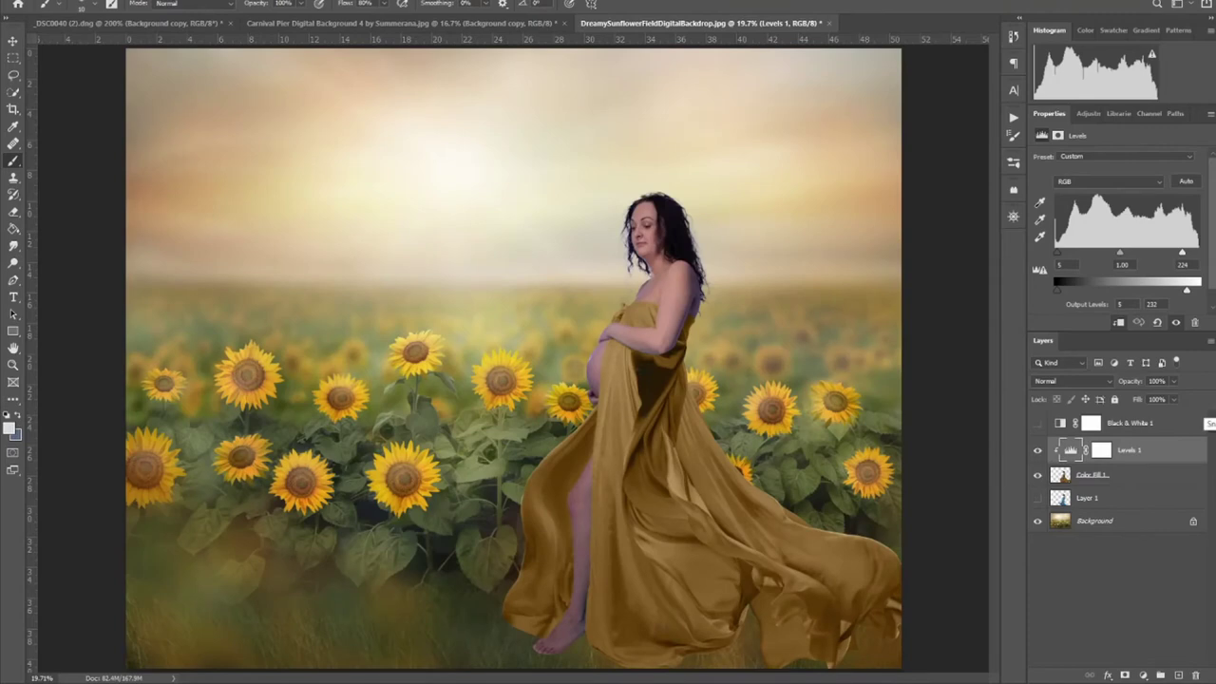
pyautogui.click(157, 0)
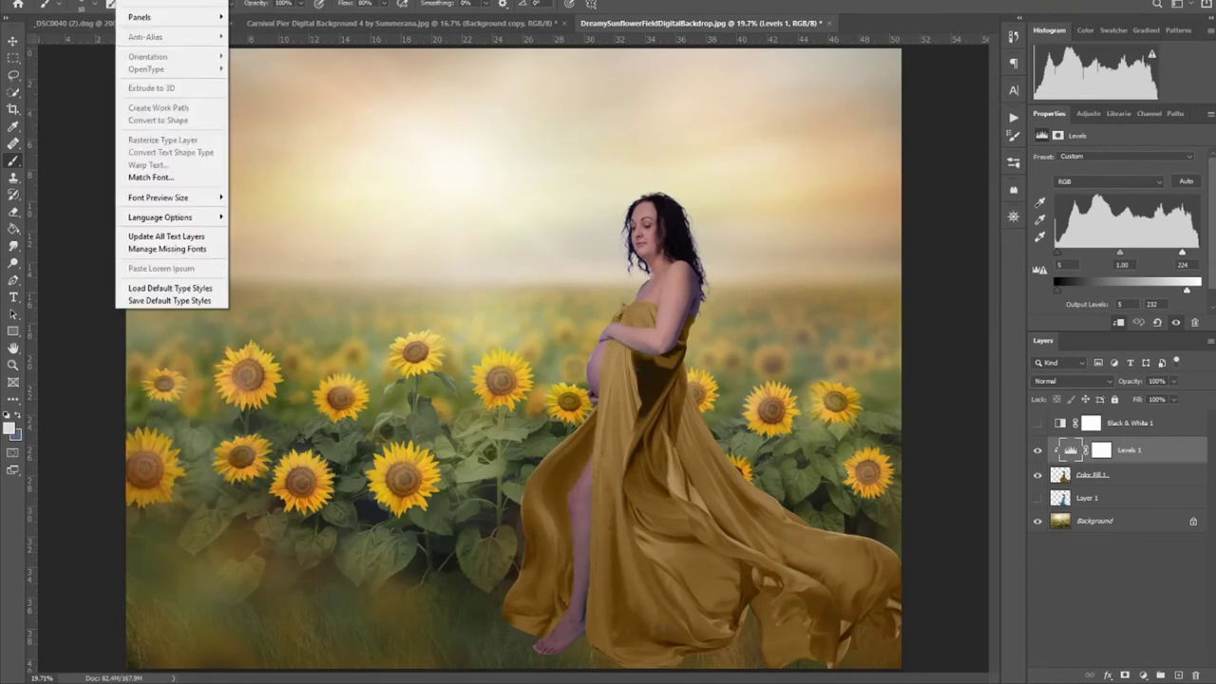
pyautogui.moveTo(190, 156)
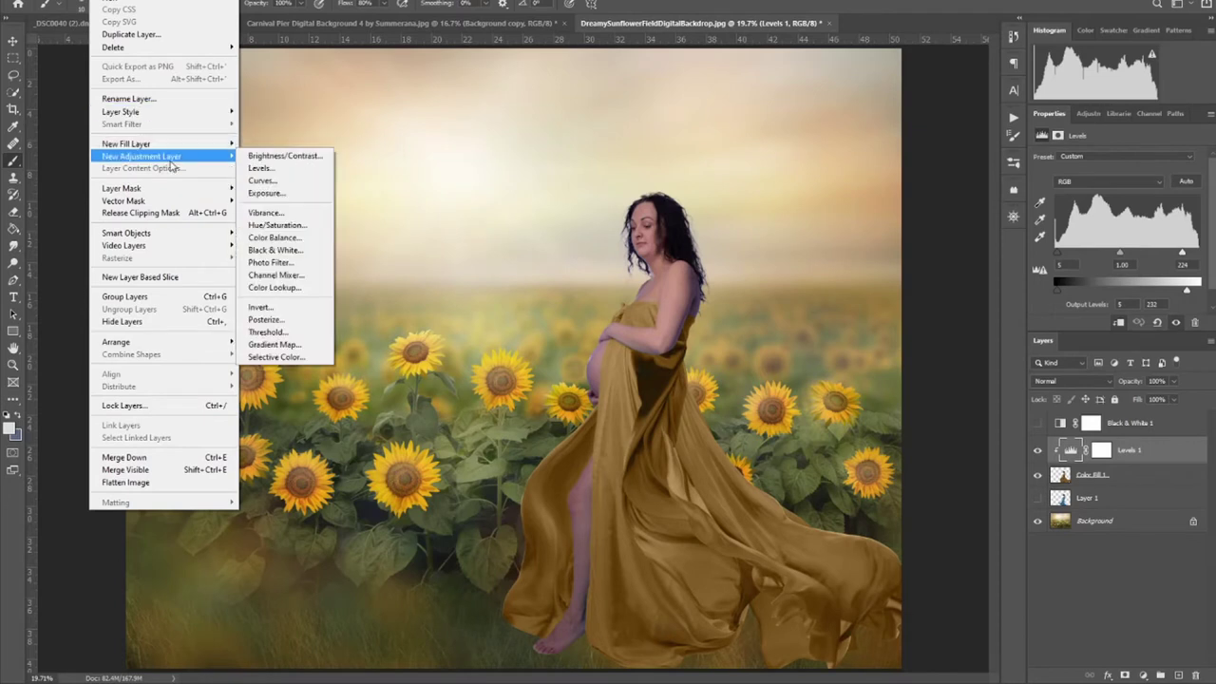
pyautogui.click(1083, 631)
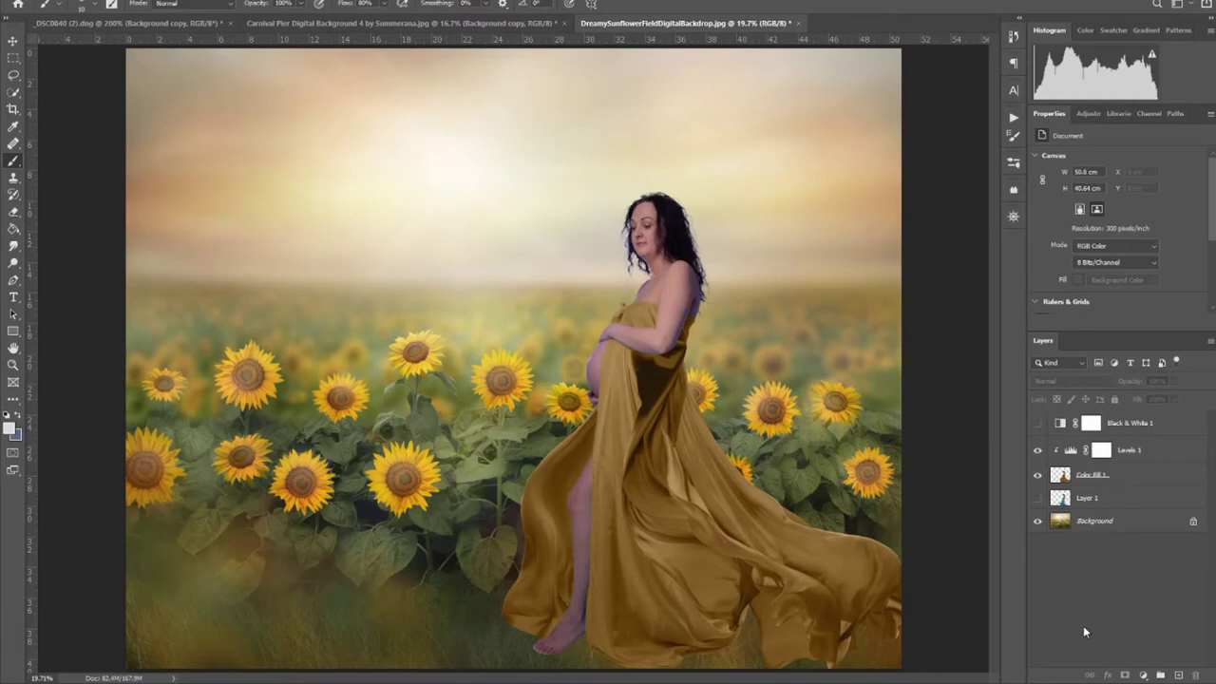
pyautogui.click(71, 2)
pyautogui.moveTo(95, 2)
pyautogui.click(237, 120)
pyautogui.click(48, 2)
pyautogui.click(76, 3)
pyautogui.click(78, 2)
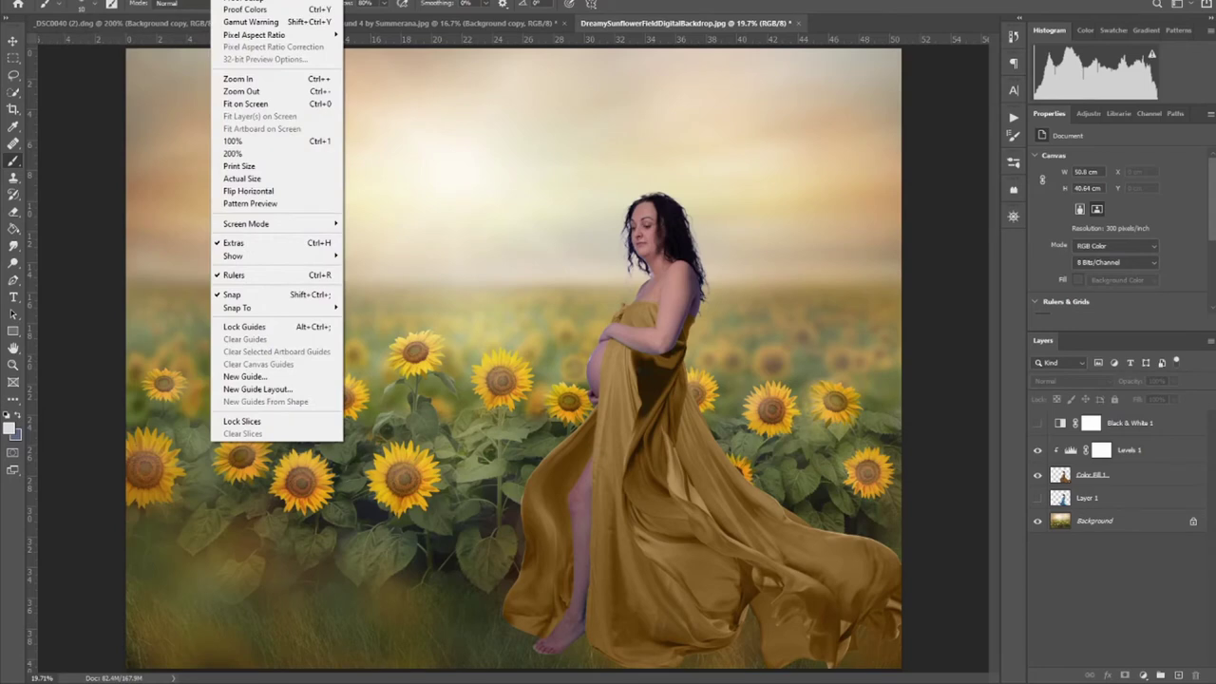
# - Start Match Color on the merged figure layer with _DSC0040 (2).dng as the source and Merged as its layer
pyautogui.click(1102, 474)
pyautogui.click(76, 3)
pyautogui.moveTo(95, 27)
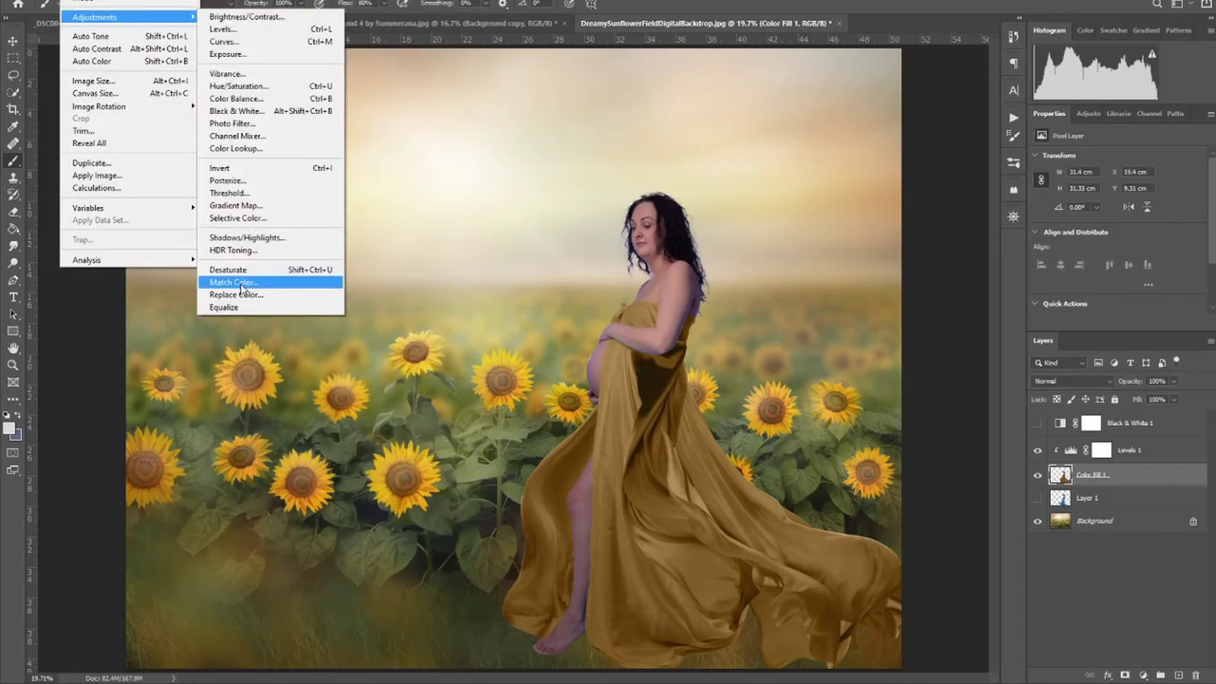
pyautogui.click(266, 275)
pyautogui.click(207, 334)
pyautogui.click(219, 378)
pyautogui.click(249, 333)
pyautogui.click(219, 358)
# - Set Match Color's color intensity to 73 and fade to 77, lower the luminance slightly, and apply it
pyautogui.moveTo(182, 228); pyautogui.dragTo(285, 225)
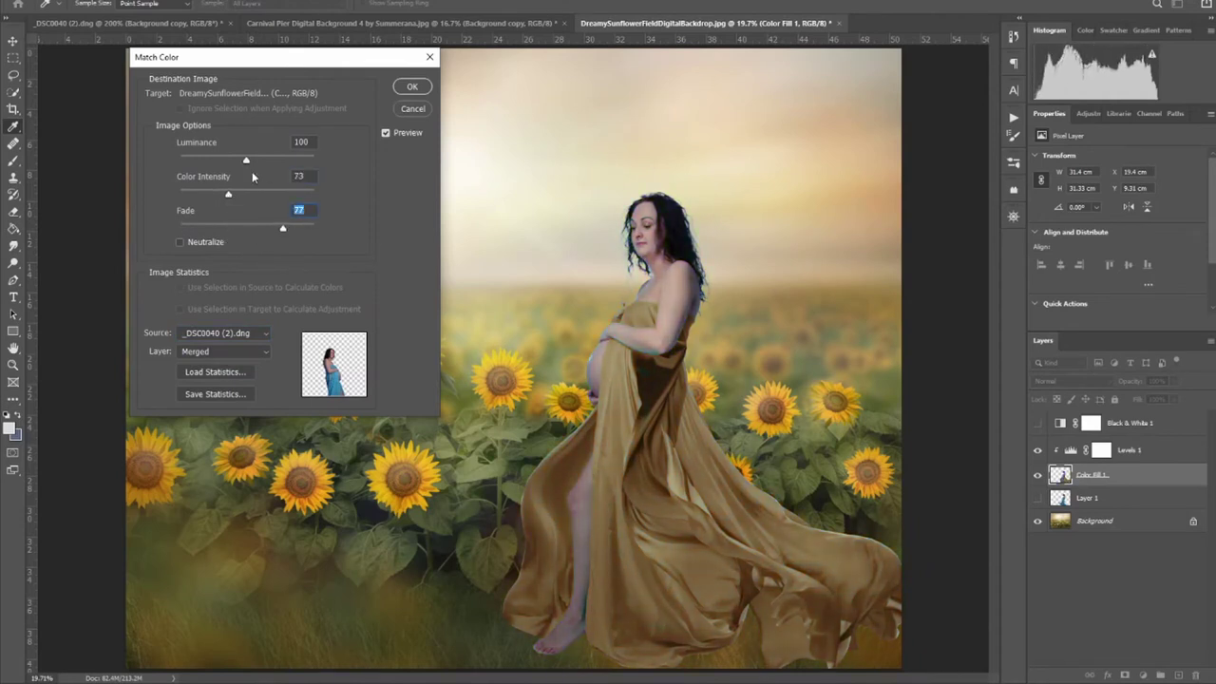
pyautogui.moveTo(246, 158); pyautogui.dragTo(240, 163)
pyautogui.click(414, 90)
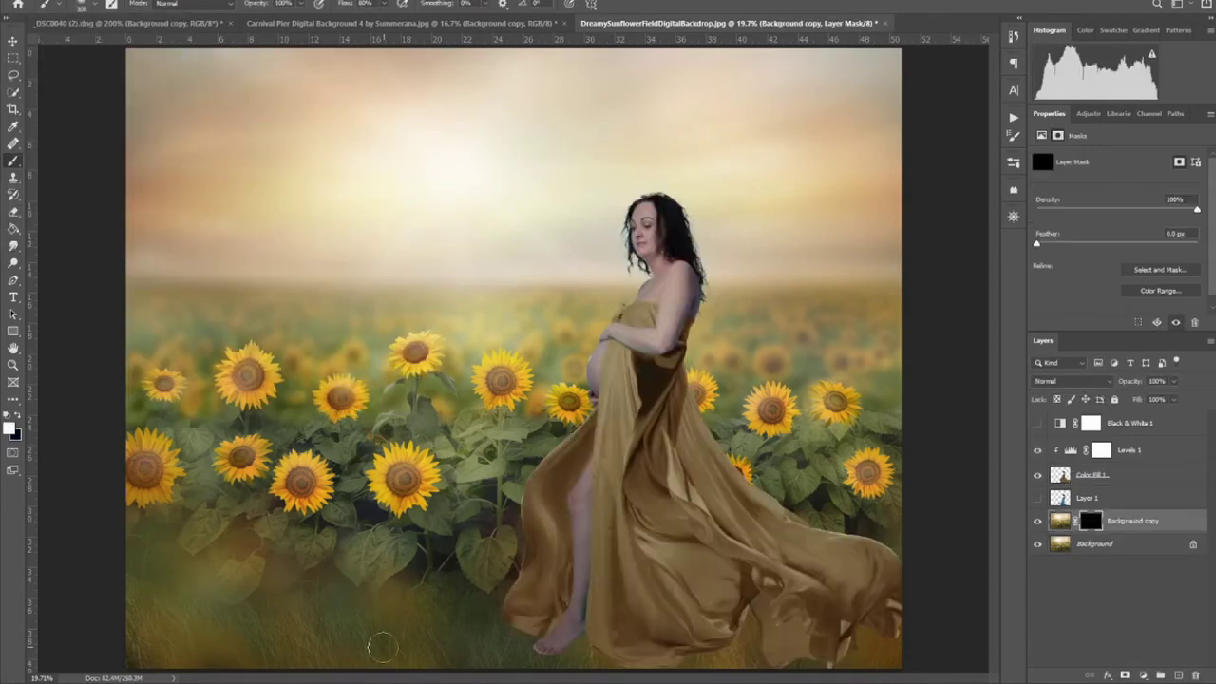
# - Place the masked background copy above the figure and reveal its grass over the gown's hem and the foot
pyautogui.moveTo(1088, 519); pyautogui.dragTo(1121, 439)
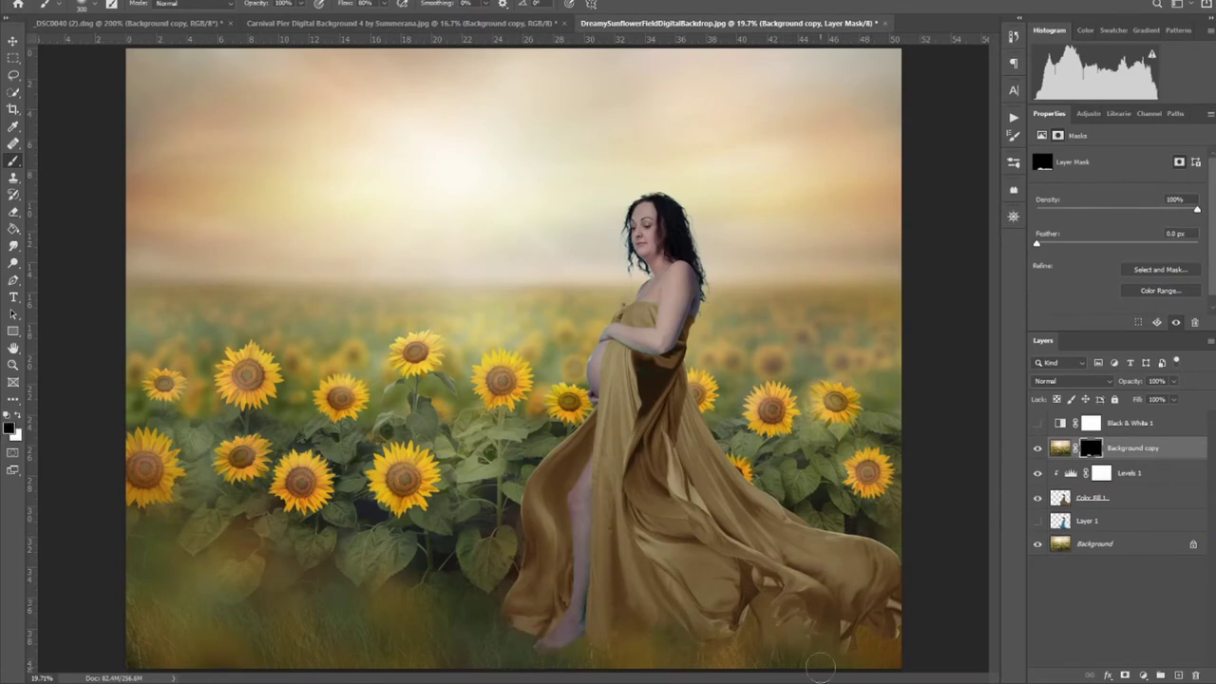
pyautogui.click(1134, 501)
# - Run the Dark Art Base action on the composite, followed by the Soft Warm skin action
pyautogui.click(1012, 118)
pyautogui.scroll(-10, 970, 301)
pyautogui.click(879, 463)
pyautogui.scroll(-8, 920, 410)
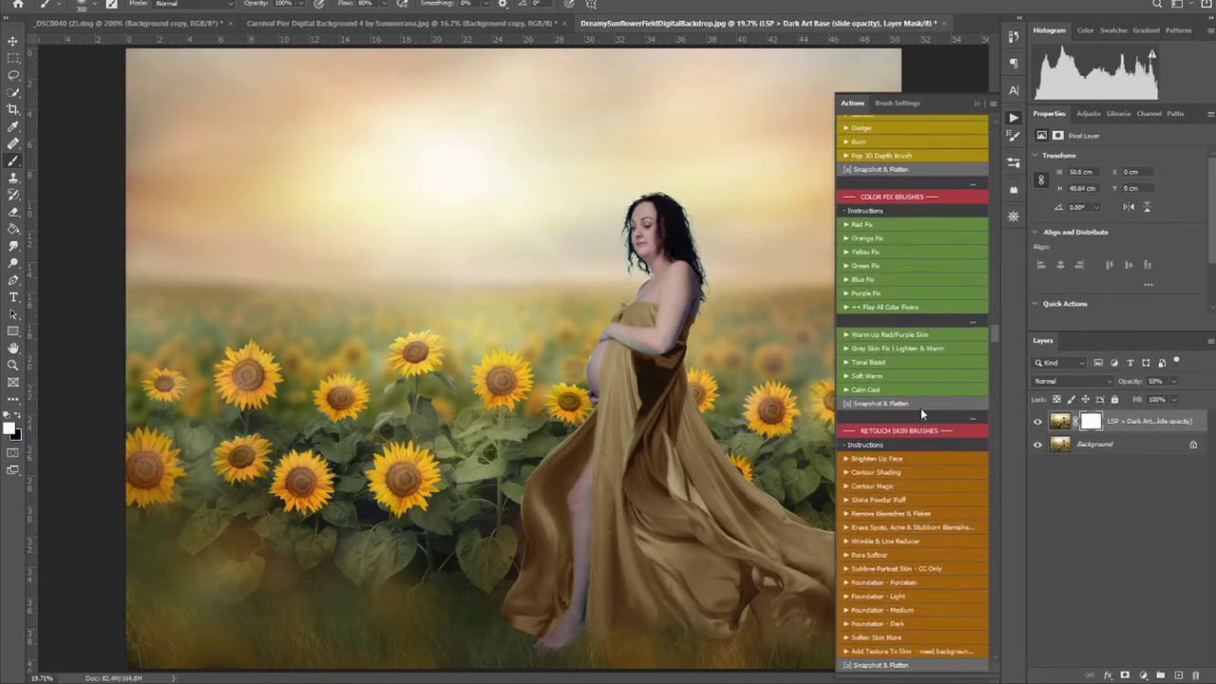
pyautogui.scroll(-3, 920, 407)
pyautogui.click(866, 281)
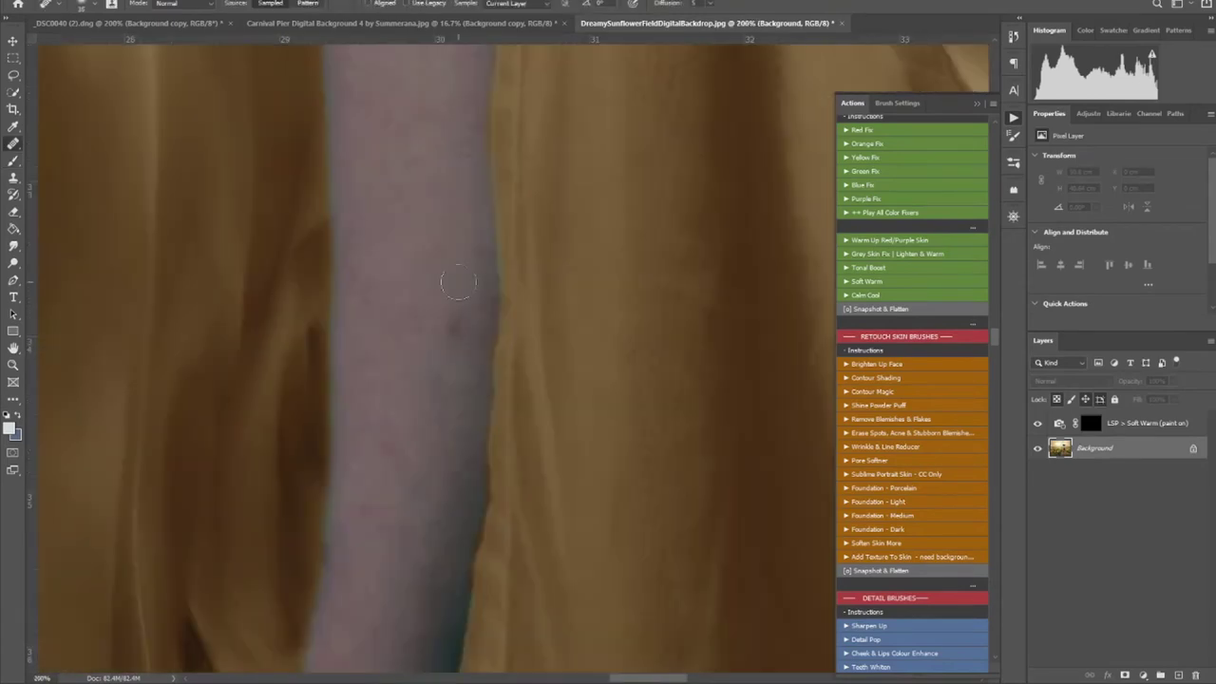
# - Heal the blemishes along the lower leg and foot on the Background layer
pyautogui.moveTo(447, 276); pyautogui.dragTo(426, 270)
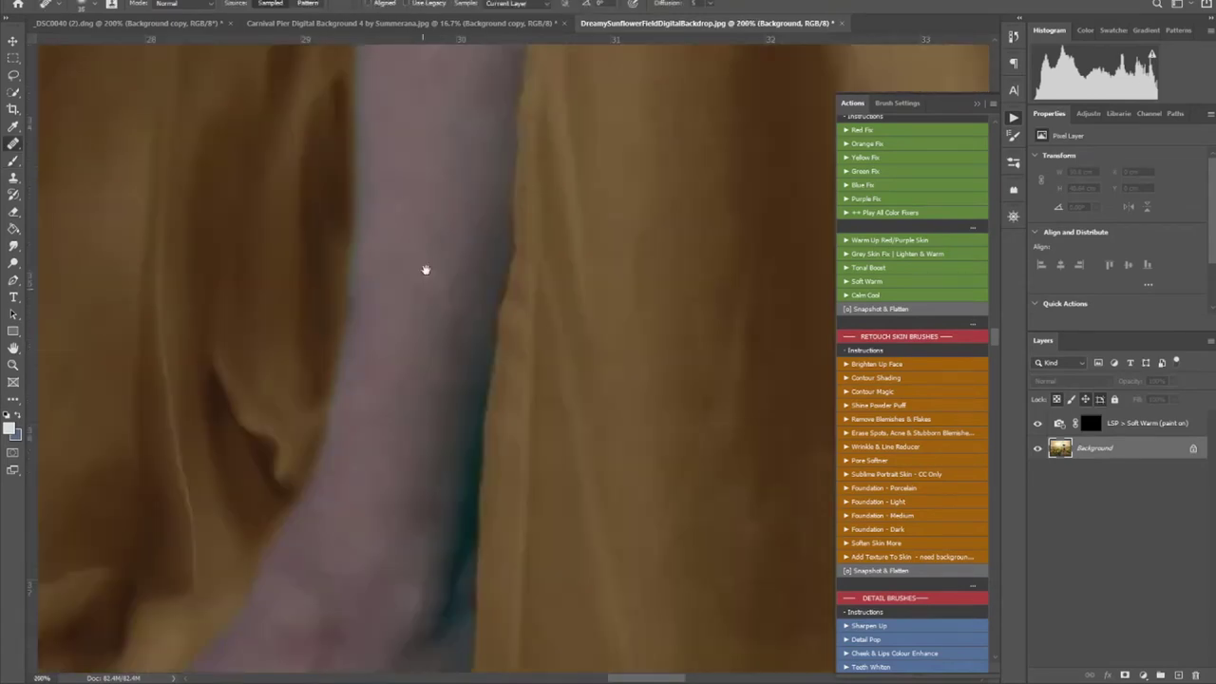
pyautogui.moveTo(319, 652); pyautogui.dragTo(428, 415)
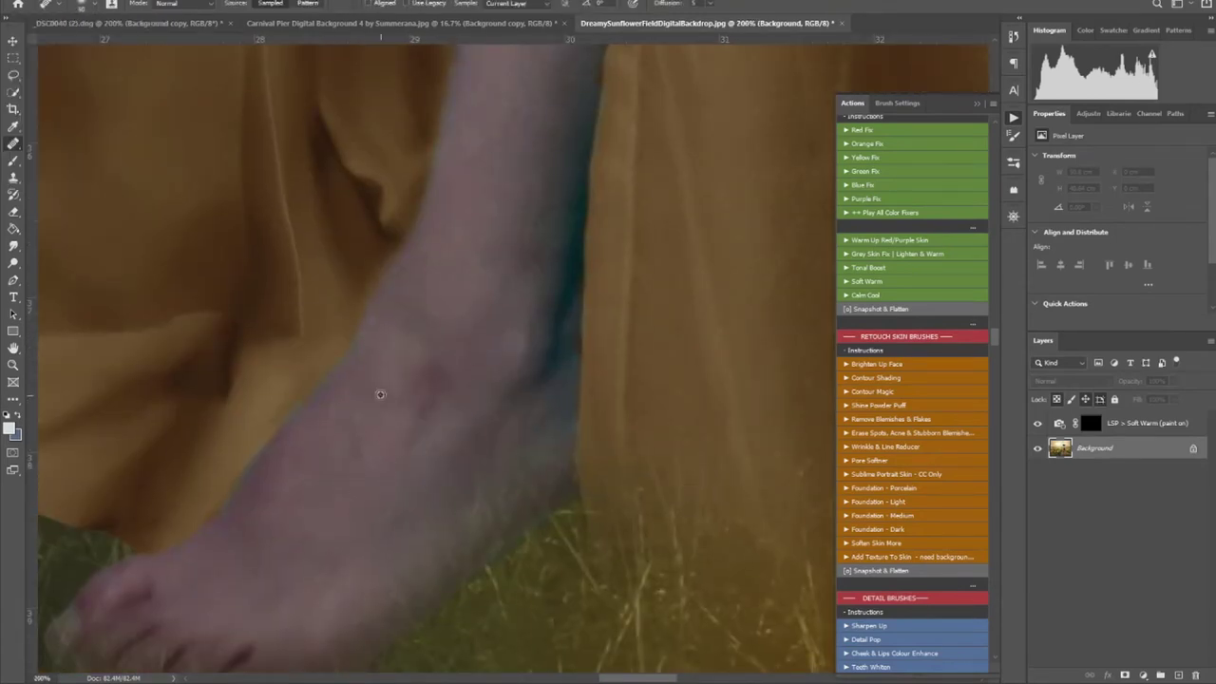
pyautogui.moveTo(504, 190); pyautogui.dragTo(442, 434)
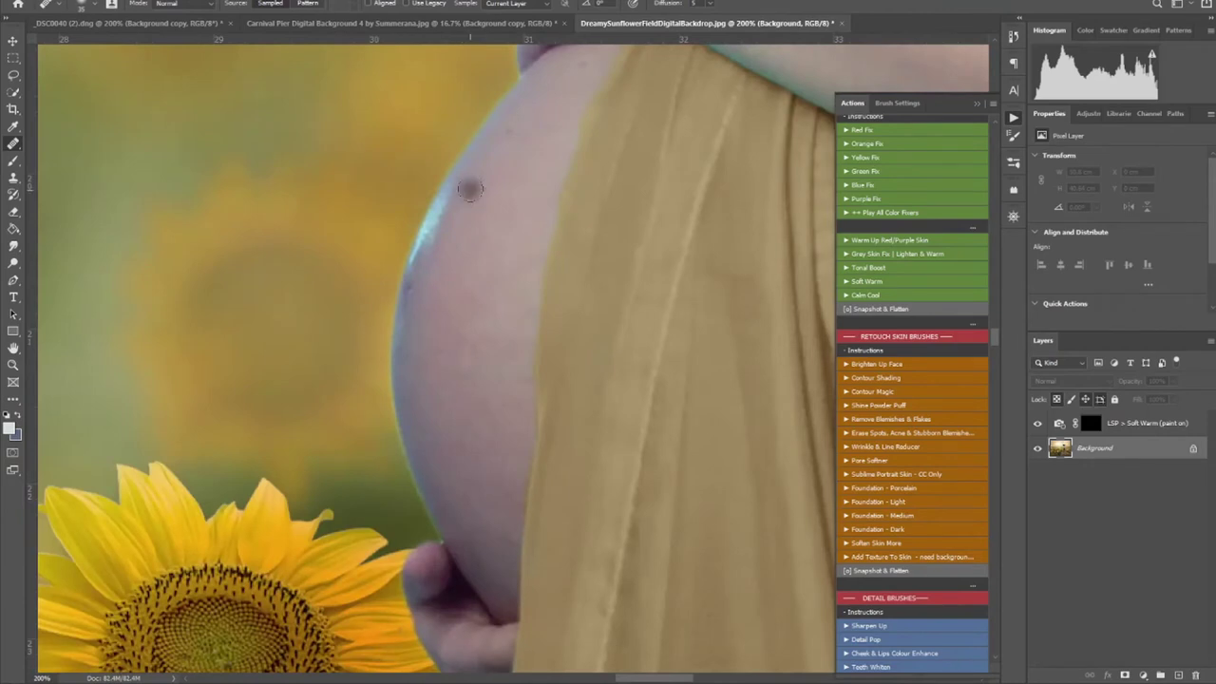
# - Clone away the bright blue edge on the belly and retouch the spots and bluish edges of the hand and forearm
pyautogui.click(13, 179)
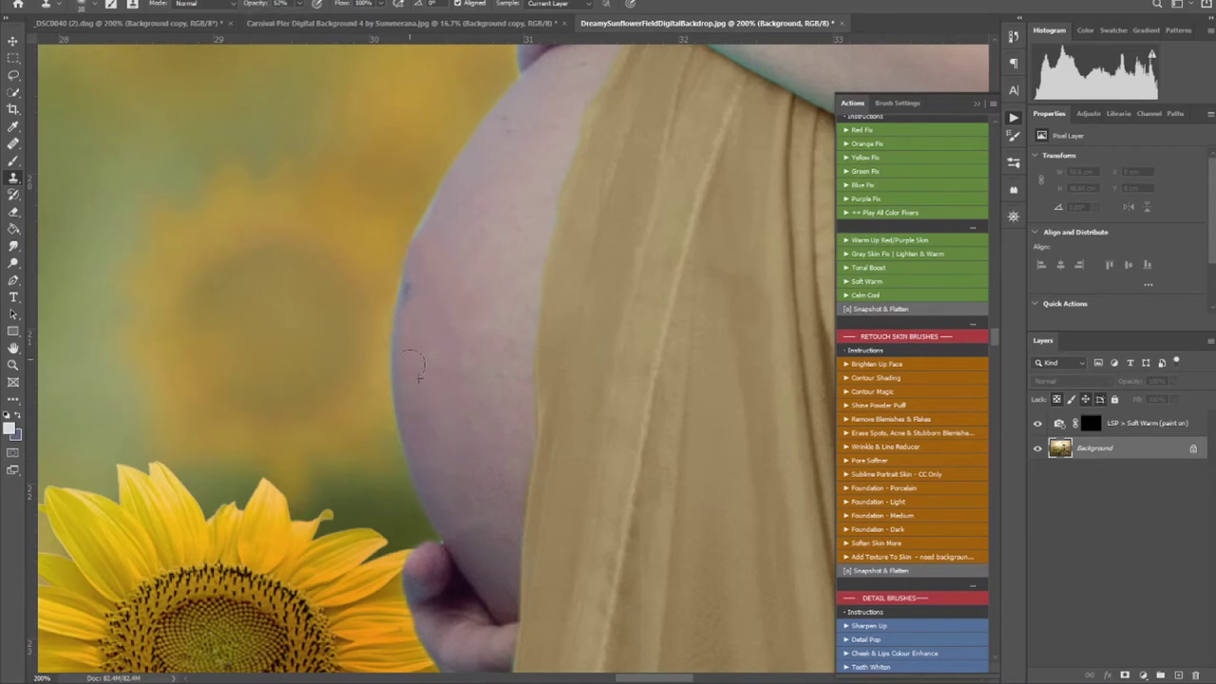
pyautogui.moveTo(517, 245)
pyautogui.mouseDown()
pyautogui.moveTo(510, 226)
pyautogui.moveTo(570, 271)
pyautogui.mouseUp()
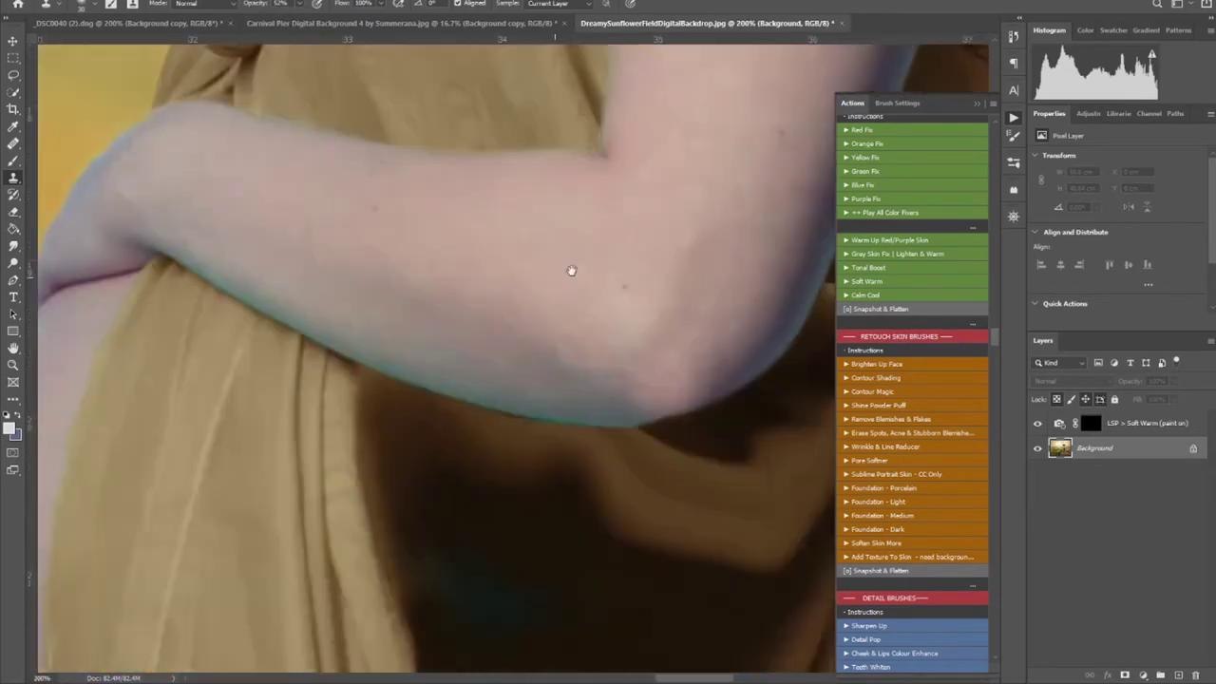
pyautogui.press('j')
pyautogui.press('s')
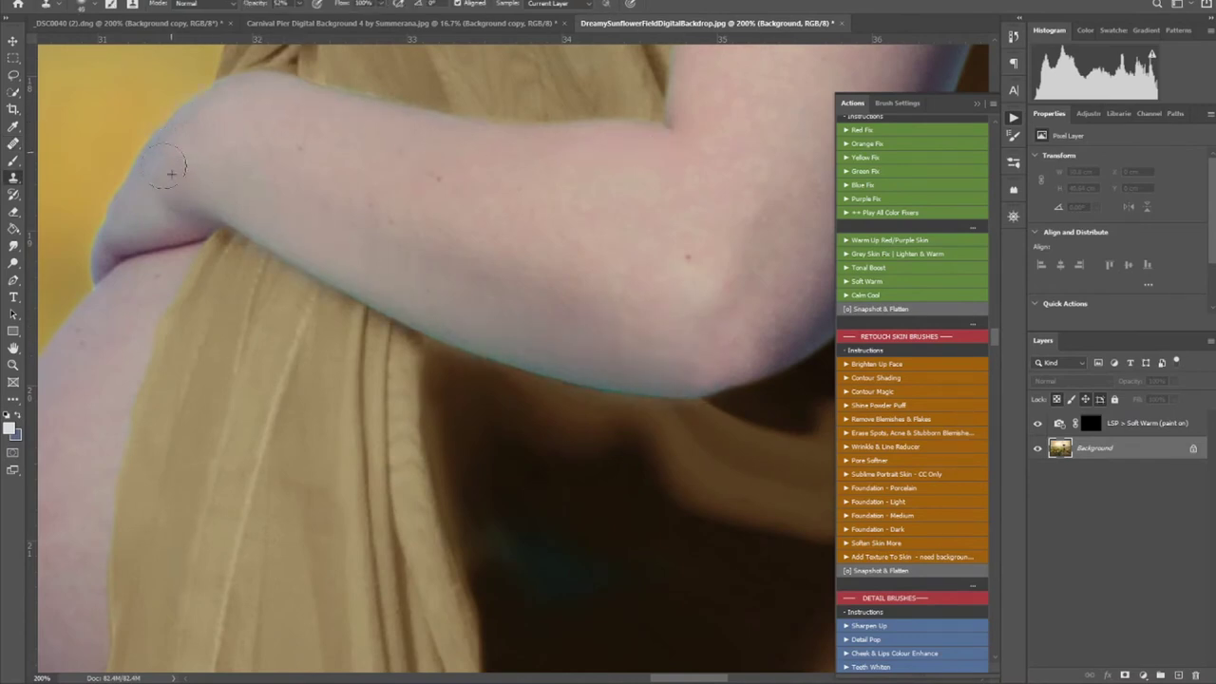
pyautogui.moveTo(522, 313); pyautogui.dragTo(496, 238)
pyautogui.moveTo(654, 298); pyautogui.dragTo(257, 441)
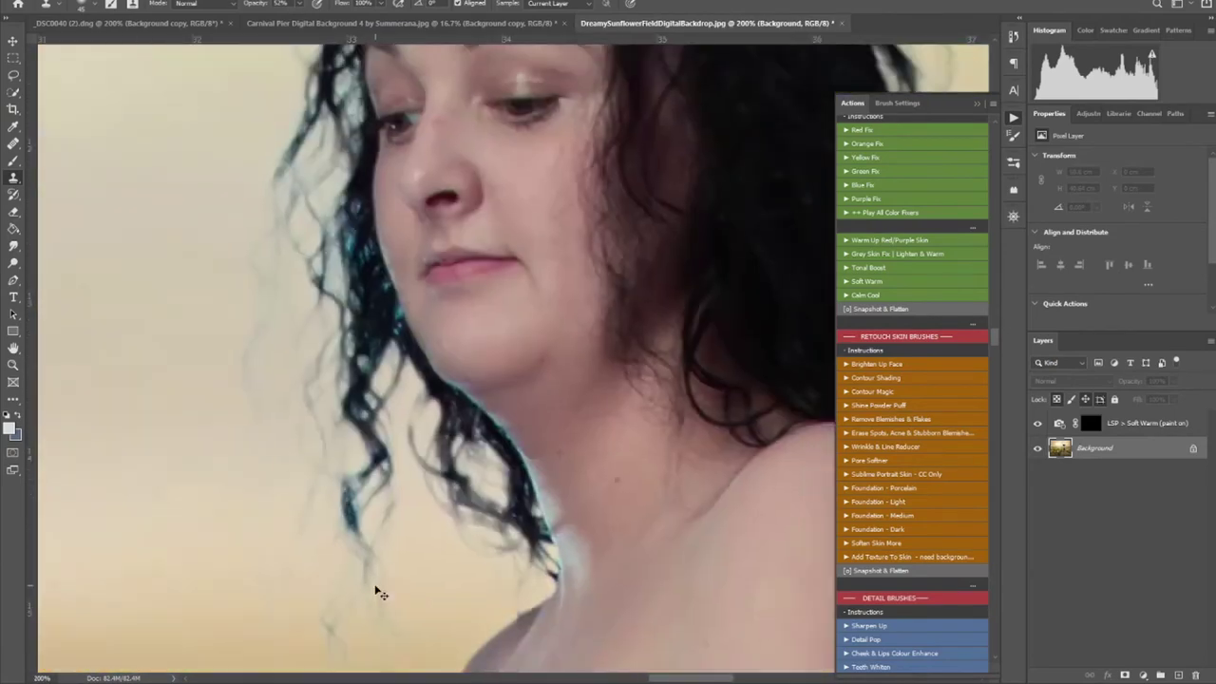
# - On a new layer, stamp dark wavy hair beside the face with the Squijoo_Wavy hair Stamp 1 brush
pyautogui.scroll(-2, 374, 592)
pyautogui.click(1012, 163)
pyautogui.scroll(-2, 863, 388)
pyautogui.scroll(-10, 862, 388)
pyautogui.click(828, 296)
pyautogui.hotkey('ctrl', 'shift', 'alt', 'n')
pyautogui.press('b')
pyautogui.click(385, 313)
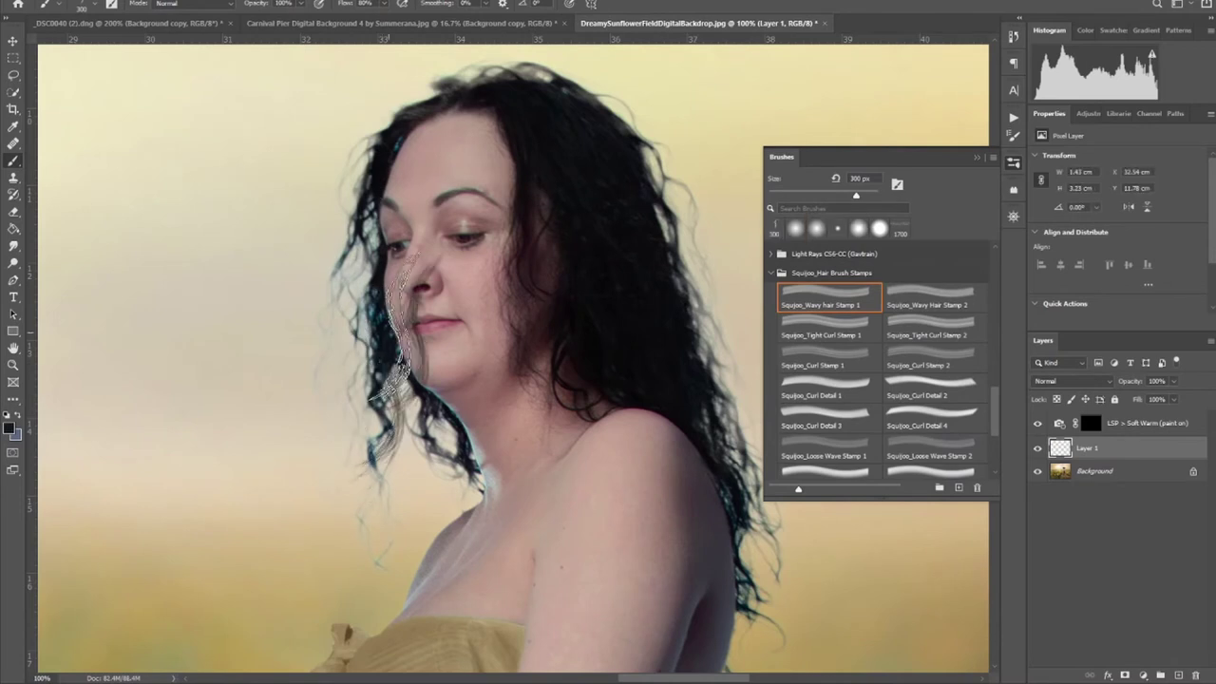
pyautogui.press('.')
pyautogui.press('.')
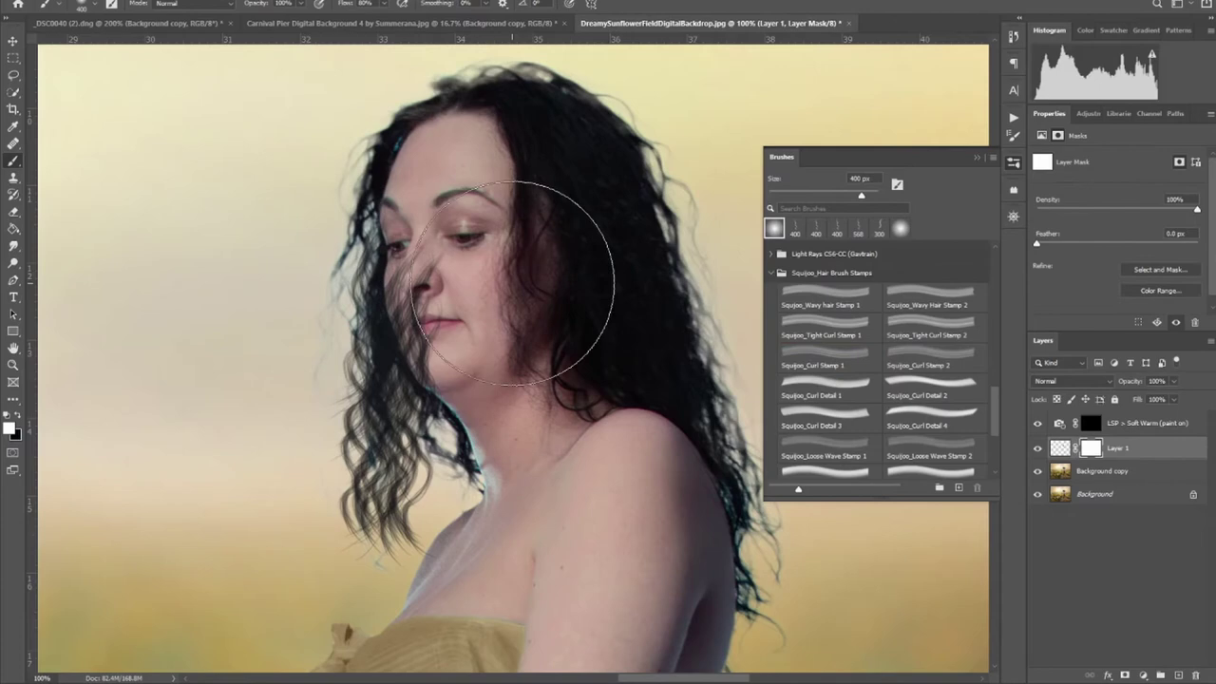
# - Mask out the stamped hair that covers the face with a soft round brush
pyautogui.press('.')
pyautogui.hotkey('ctrl', '2')
pyautogui.press('x')
# - Stamp additional curls below the chin and along the neck with the Squijoo hair stamps, including Tight Curl Stamp 2
pyautogui.press(',')
pyautogui.press(',')
pyautogui.press(',')
pyautogui.press(',')
pyautogui.press('.')
pyautogui.press('.')
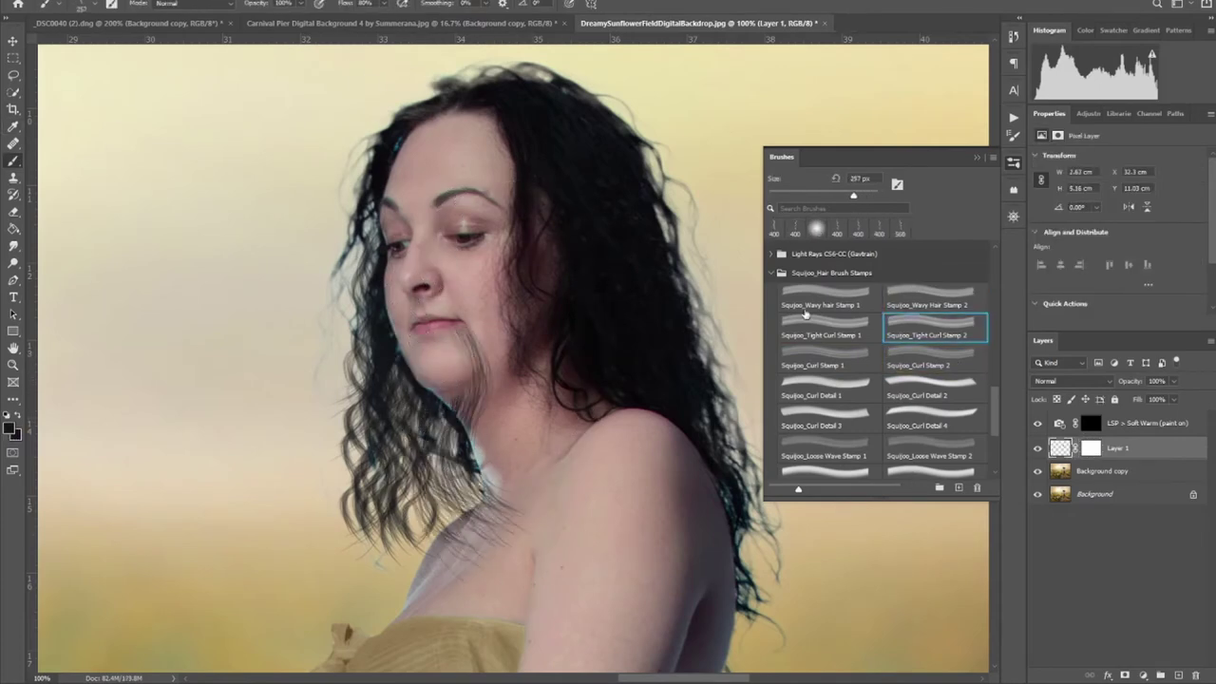
pyautogui.press('.')
pyautogui.press(']')
pyautogui.press(']')
pyautogui.press(']')
# - Mask the stamped strands off the mouth, chin and neck with a small soft round brush
pyautogui.hotkey('ctrl', '\\')
pyautogui.hotkey('shift', ',')
pyautogui.press('x')
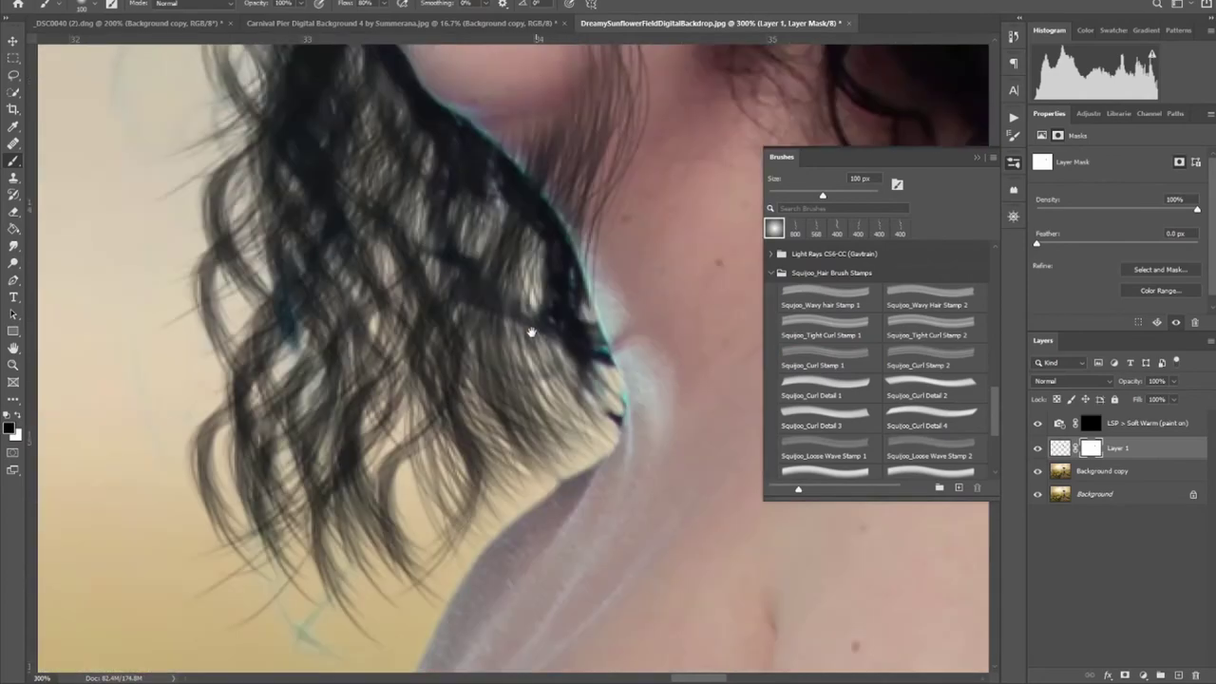
pyautogui.scroll(2, 423, 522)
pyautogui.scroll(5, 573, 404)
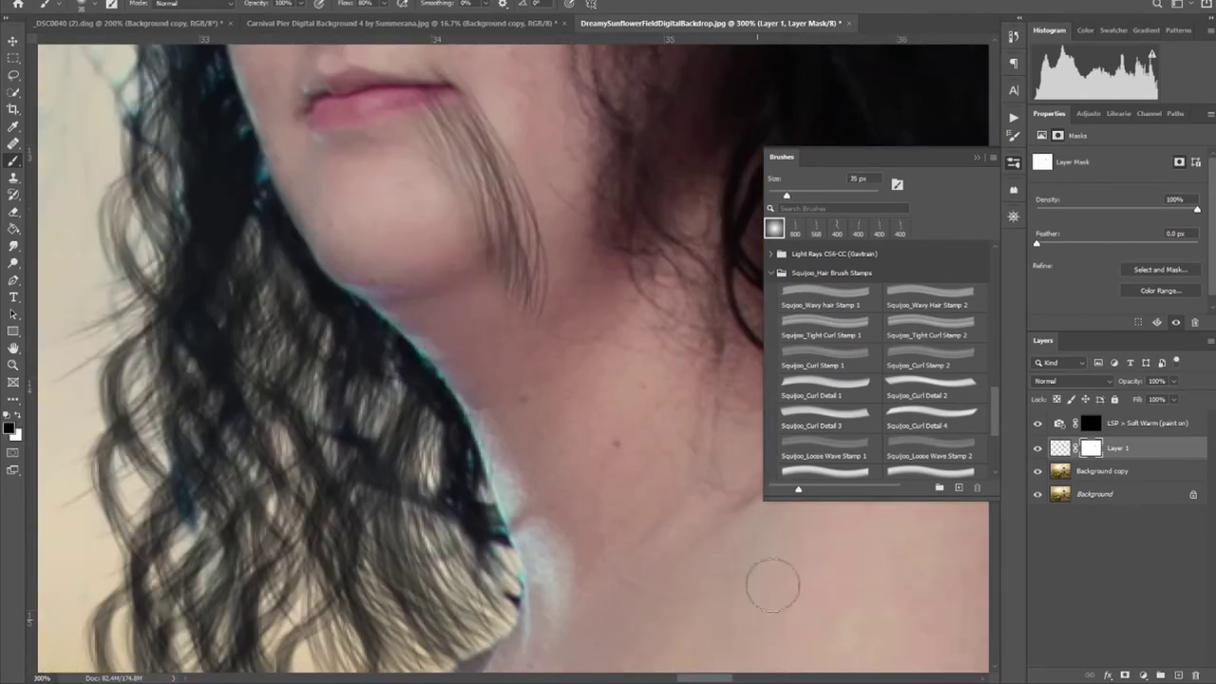
pyautogui.scroll(5, 266, 208)
pyautogui.scroll(-5, 266, 209)
pyautogui.scroll(-2, 521, 231)
# - Stamp fuller curls along the front and back of the hair with Squijoo_Curl Stamp 2 and Curl Stamp 1 at 568 px
pyautogui.hotkey('ctrl', '2')
pyautogui.press('.')
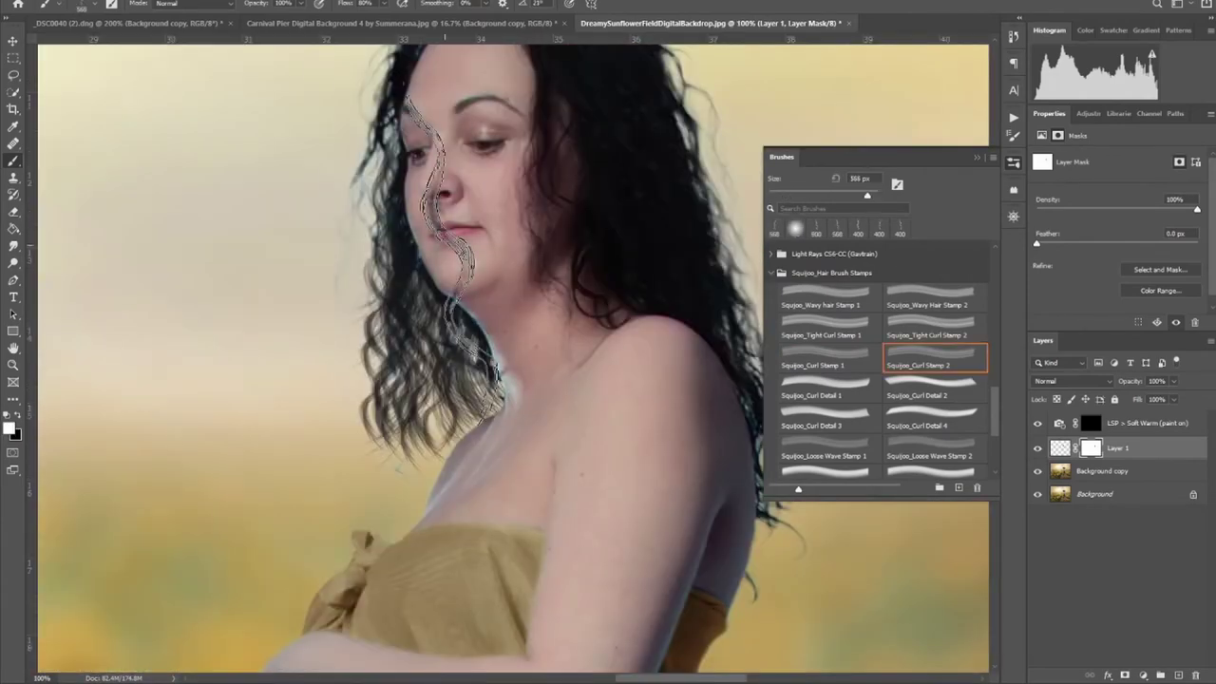
pyautogui.hscroll(2, 454, 104)
pyautogui.press(',')
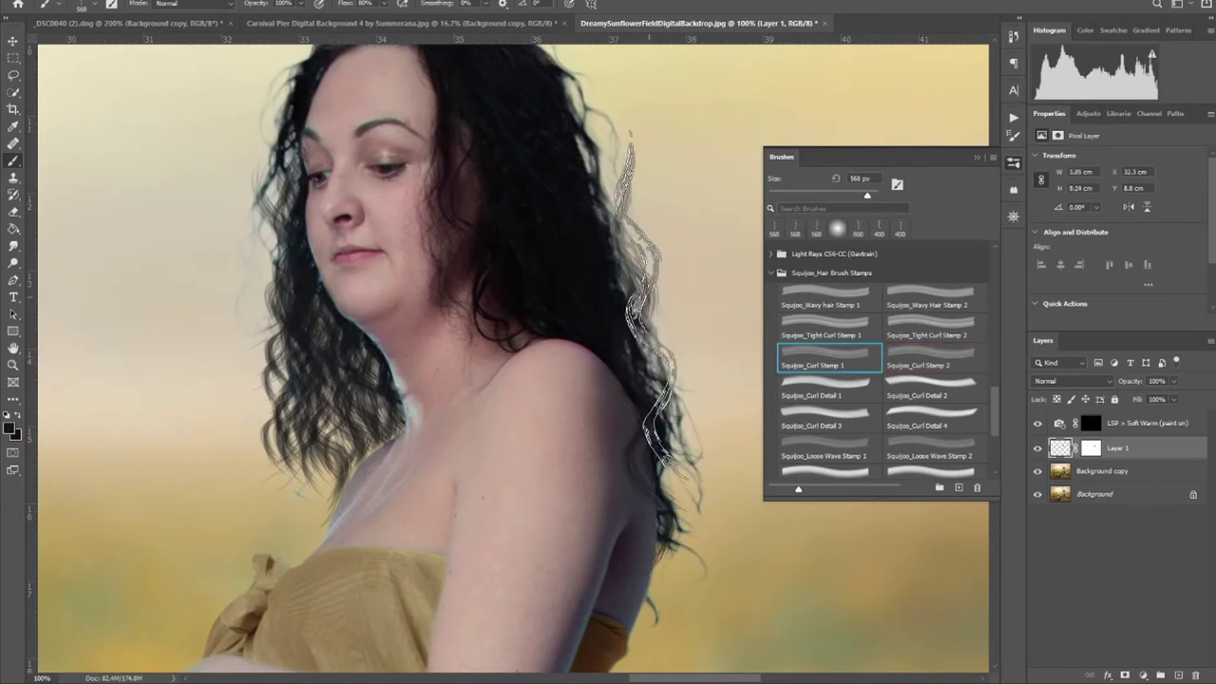
# - Fill out the back and crown of the hair with Squijoo_Wavy Hair Stamp 2 and mask off the stray strand above the forehead
pyautogui.press(',')
pyautogui.press(',')
pyautogui.press(',')
pyautogui.scroll(3, 607, 418)
pyautogui.hscroll(1, 608, 417)
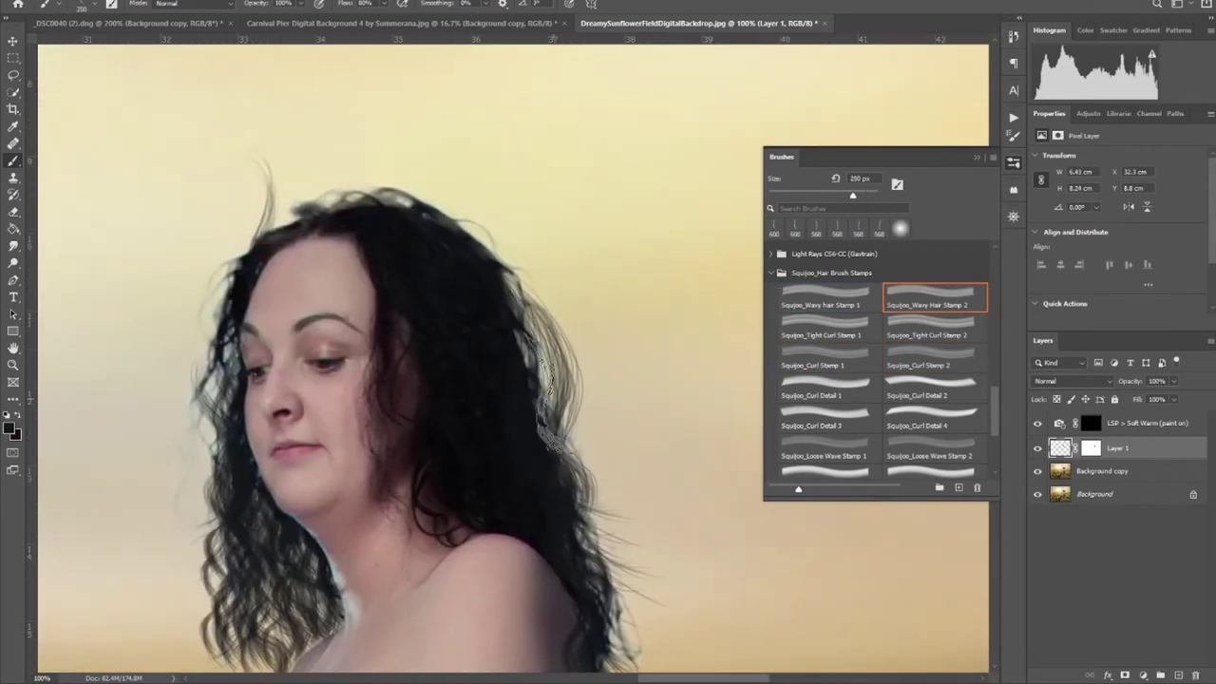
pyautogui.press('[')
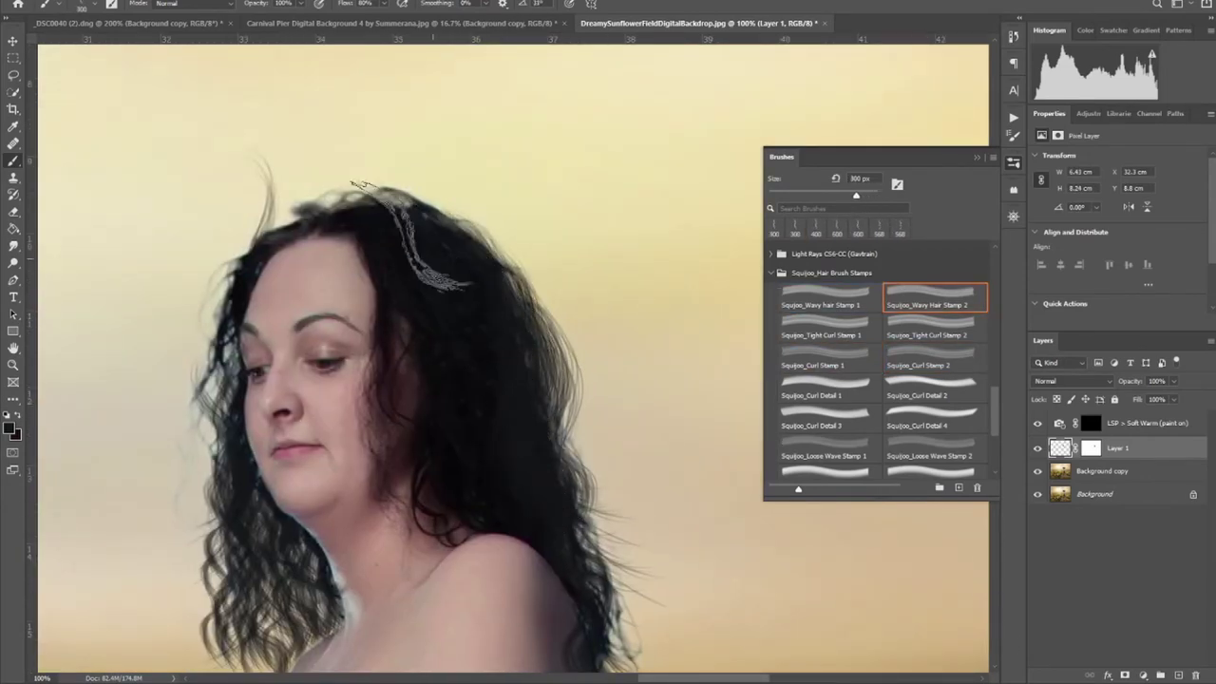
pyautogui.hotkey('ctrl', 'shift', 'm')
pyautogui.hotkey('shift', ',')
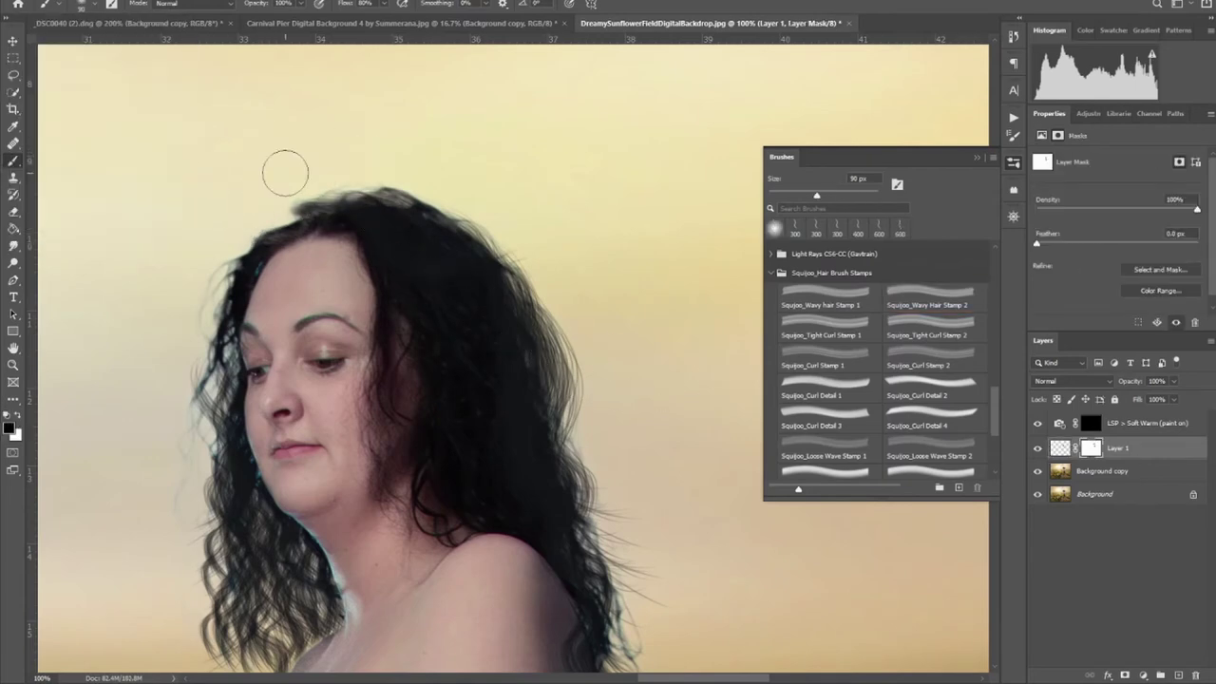
# - Refine the hairline beside the forehead with the Squijoo_Curl Detail 3 brush at 100 px
pyautogui.press('.')
pyautogui.press('.')
pyautogui.press('.')
pyautogui.press('.')
pyautogui.press('.')
pyautogui.press('.')
pyautogui.press('.')
pyautogui.press('.')
pyautogui.press(']')
pyautogui.press(']')
pyautogui.press(']')
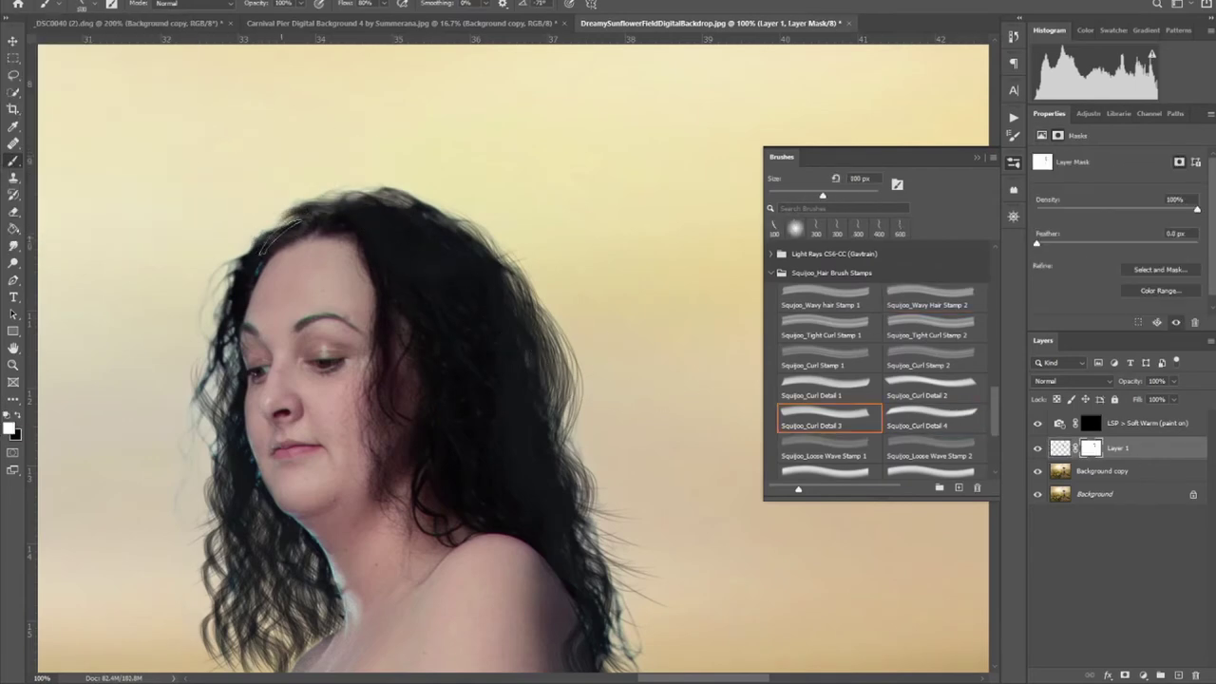
# - Stamp more strands over the hair beside the neck and shoulder with Squijoo_Wavy Hair Stamp 2 at 300 px
pyautogui.hotkey('ctrl', '0')
pyautogui.hotkey('ctrl', '1')
pyautogui.press(']')
pyautogui.press(']')
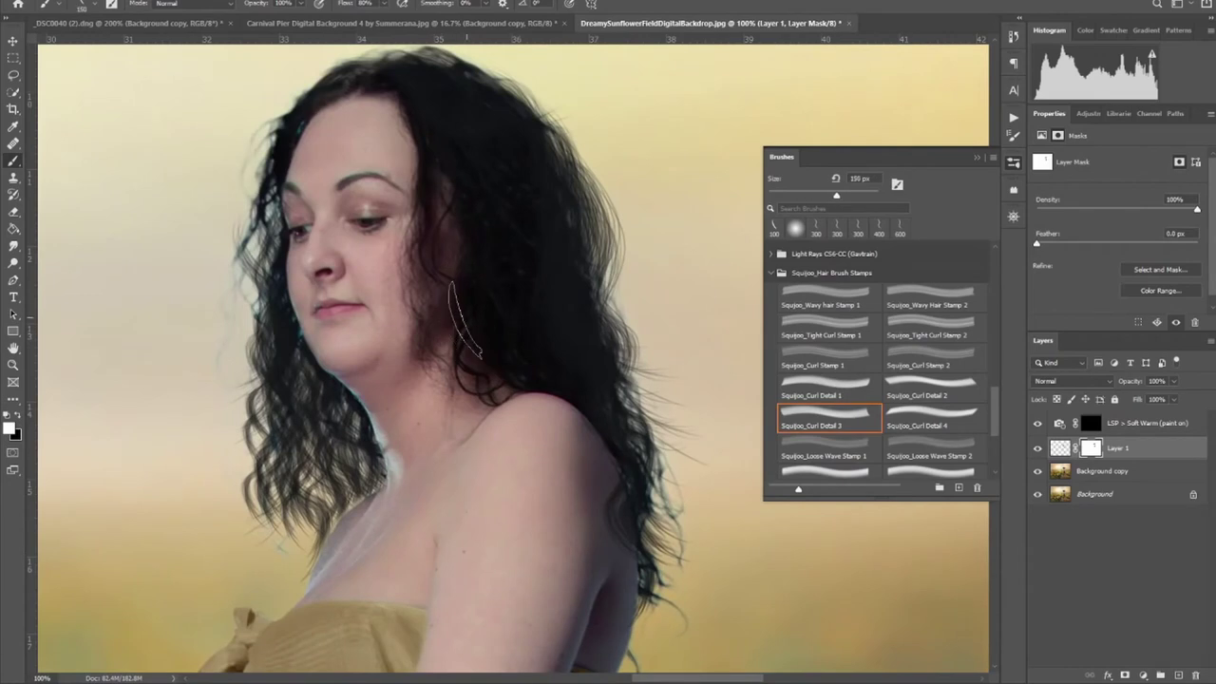
pyautogui.click(934, 297)
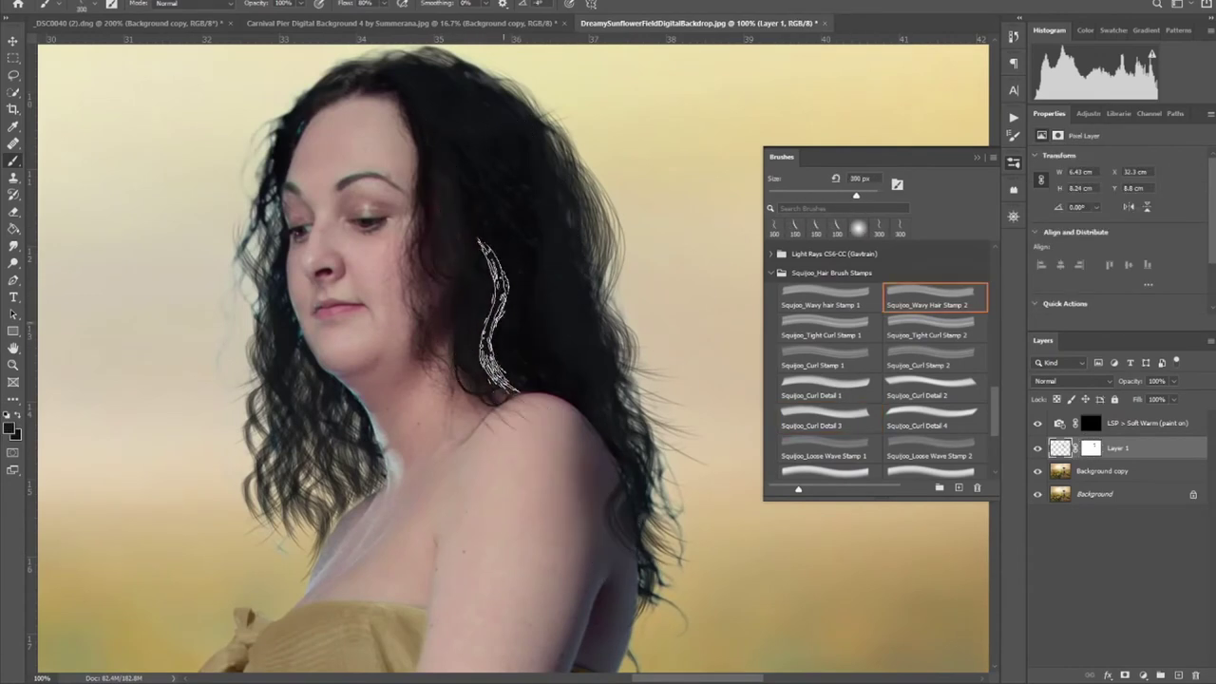
pyautogui.click(85, 4)
pyautogui.press('Escape')
# - On the Background copy layer, heal the neck and chin blemishes and clone away stray hairs around the eyebrow
pyautogui.hotkey('alt', '[')
pyautogui.press('s')
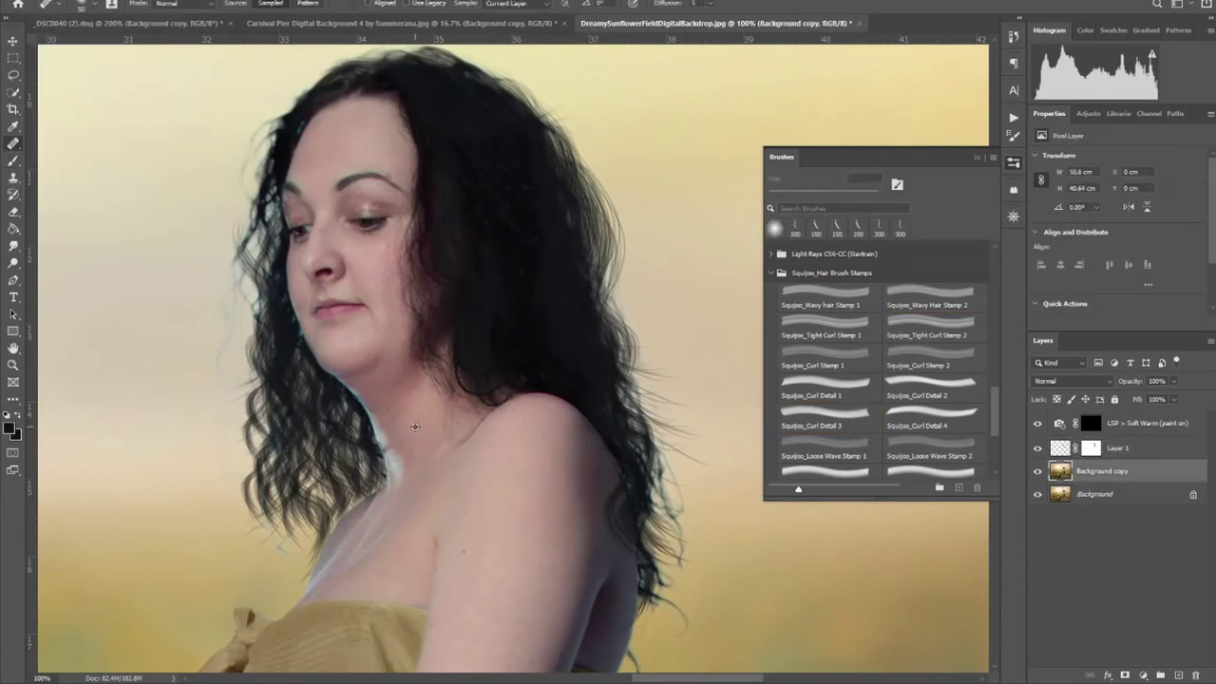
pyautogui.scroll(3, 418, 437)
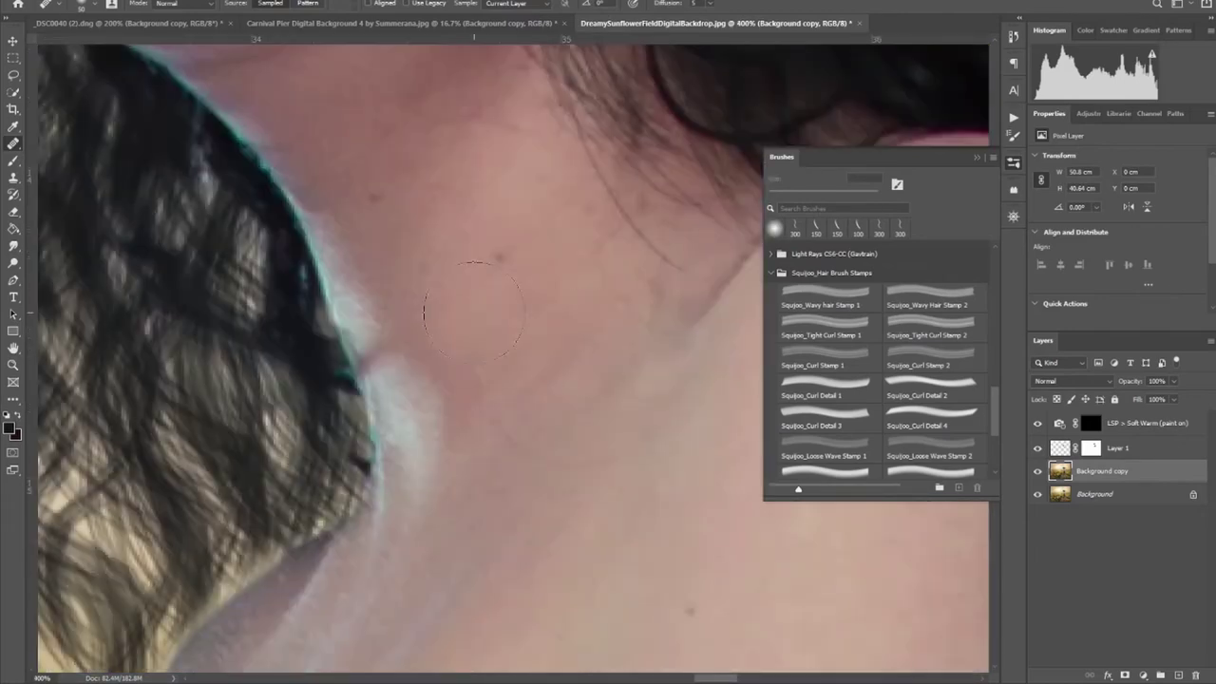
pyautogui.scroll(2, 630, 368)
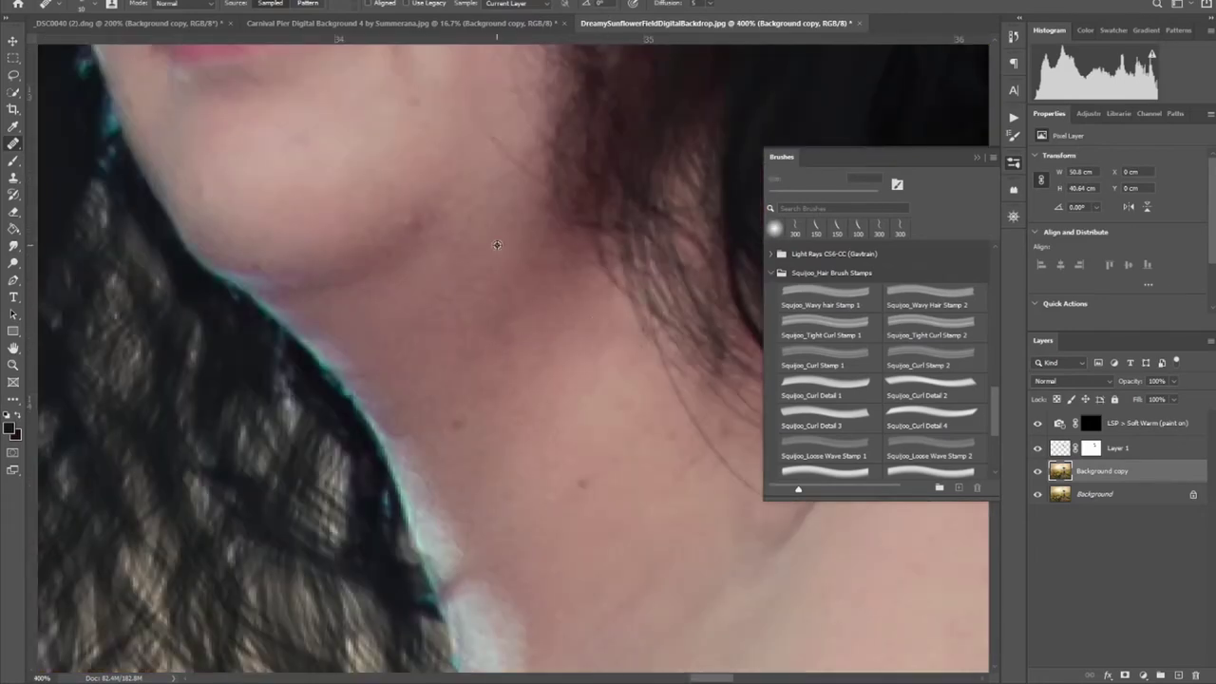
pyautogui.scroll(12, 501, 291)
pyautogui.press('s')
pyautogui.scroll(6, 447, 418)
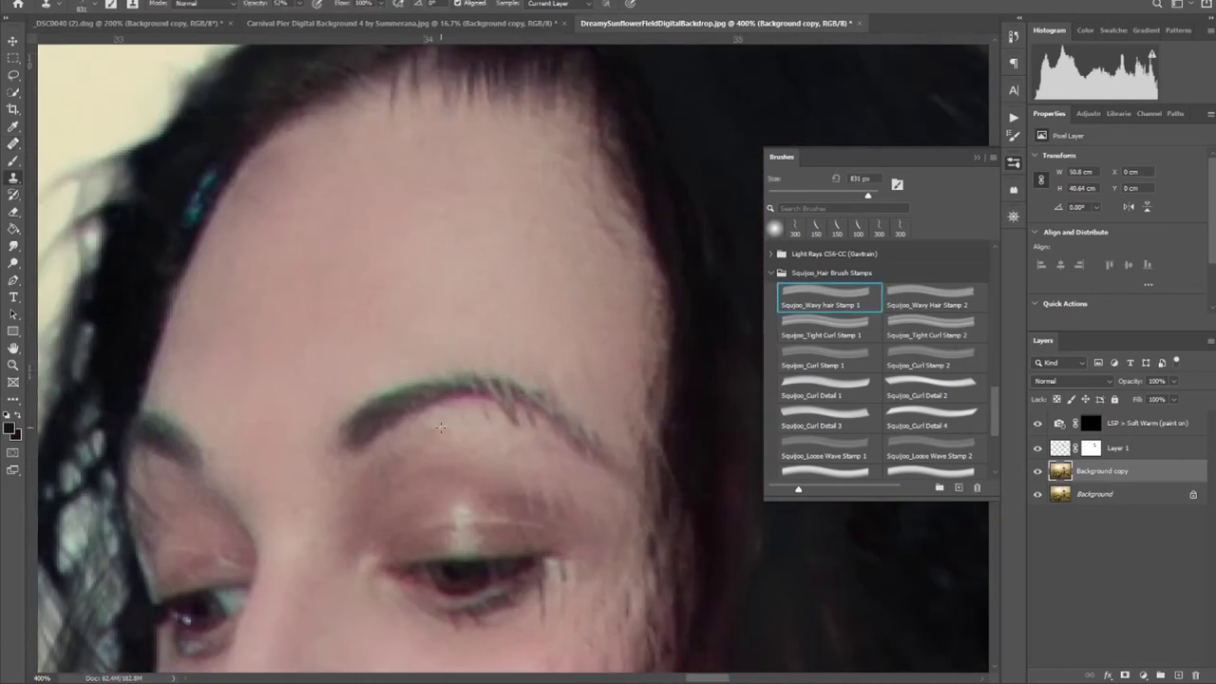
# - Select Layer 1's mask to finish the hair, and run the Sublime Portrait Skin - CC Only action on the flattened image
pyautogui.press('F5')
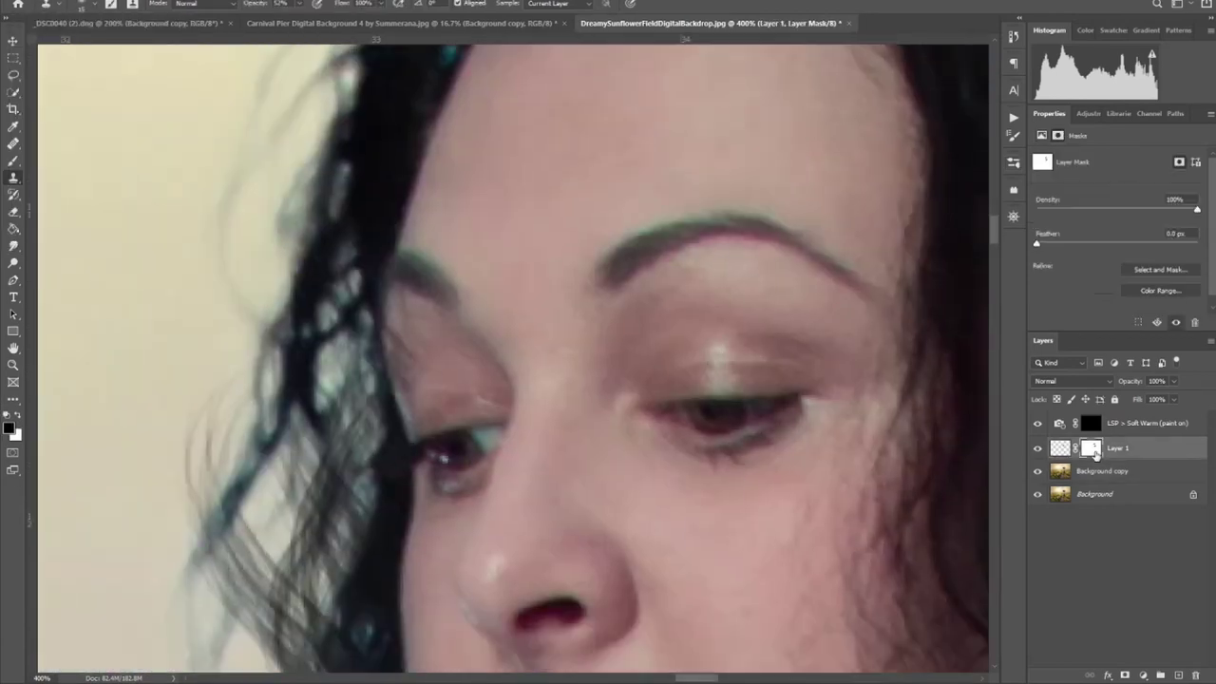
pyautogui.scroll(-5, 513, 361)
pyautogui.click(1012, 117)
pyautogui.keyDown('ctrl'); pyautogui.doubleClick(908, 474); pyautogui.keyUp('ctrl')
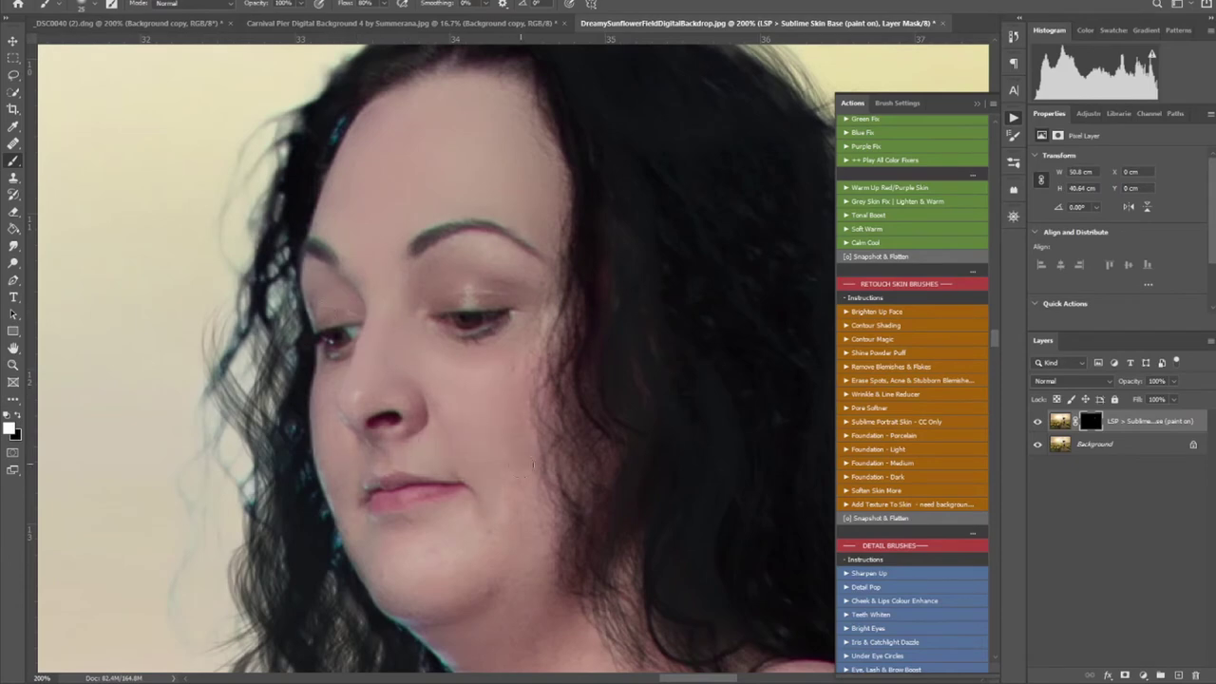
# - Paint the Sublime skin smoothing onto the face, arms, belly, leg and foot through its layer mask
pyautogui.scroll(-5, 487, 355)
pyautogui.hotkey('ctrl', '-')
pyautogui.hotkey('ctrl', '-')
pyautogui.hotkey('ctrl', '-')
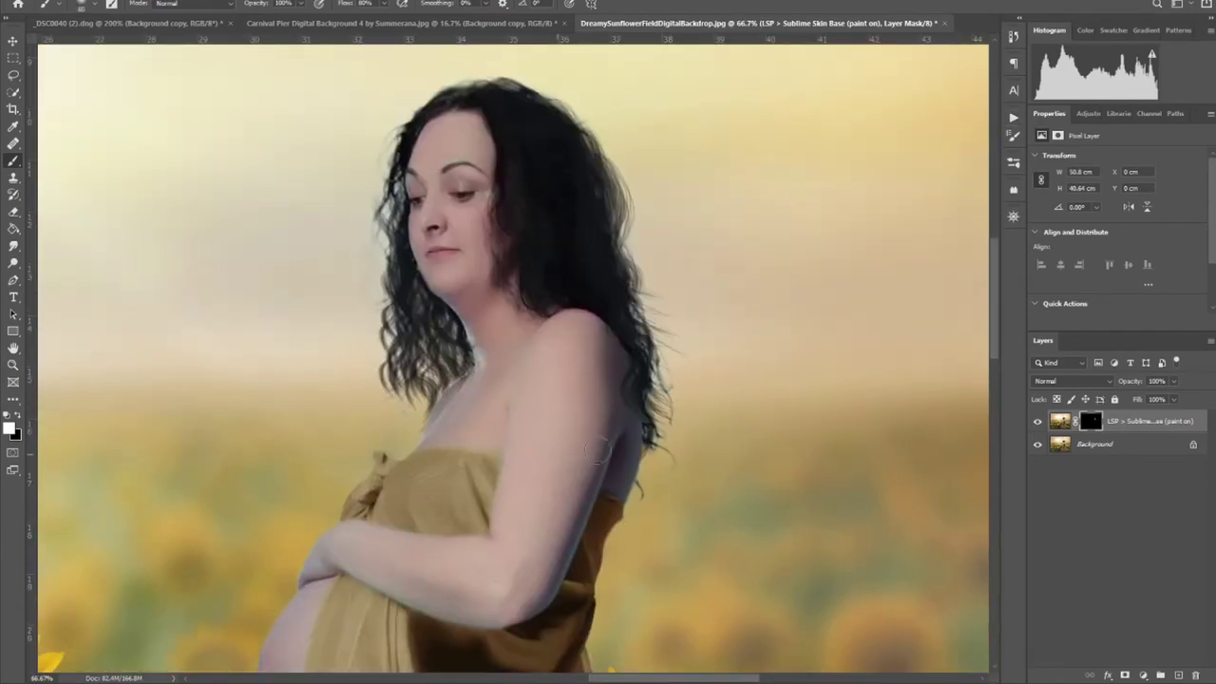
pyautogui.scroll(-10, 380, 483)
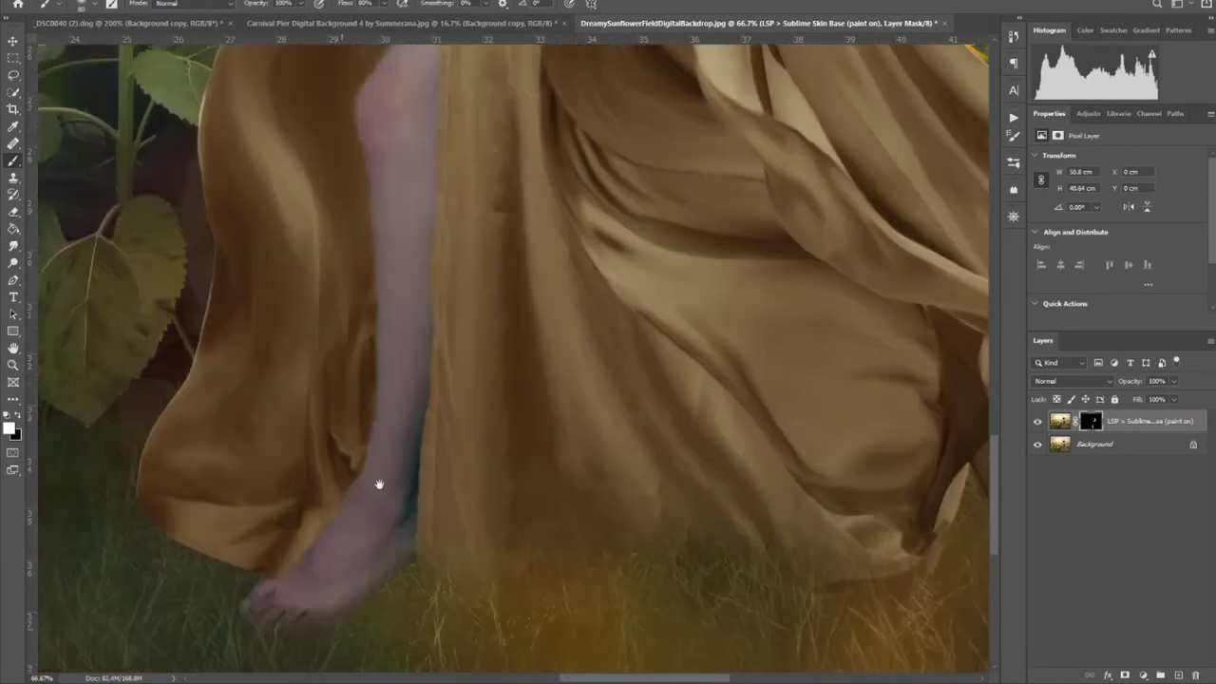
pyautogui.scroll(6, 403, 492)
pyautogui.scroll(5, 513, 360)
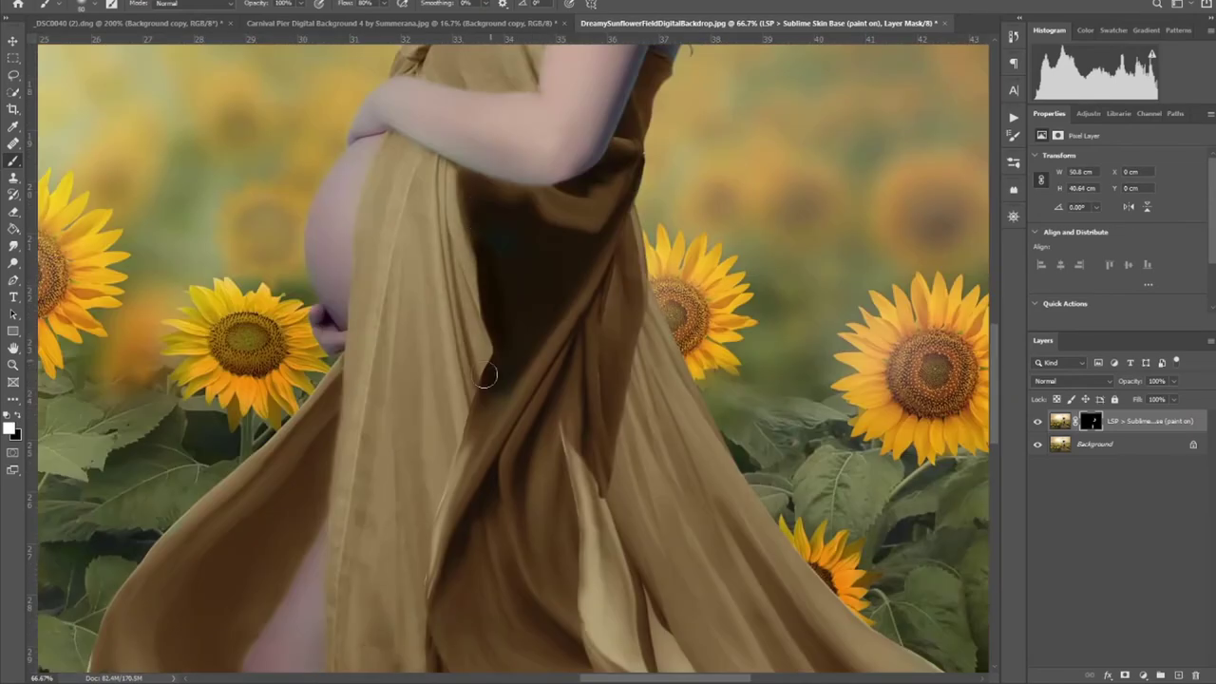
pyautogui.scroll(3, 513, 361)
# - Run the Foundation - Porcelain action and paint it over the leg and foot at a reduced layer opacity
pyautogui.hotkey('ctrl', '0')
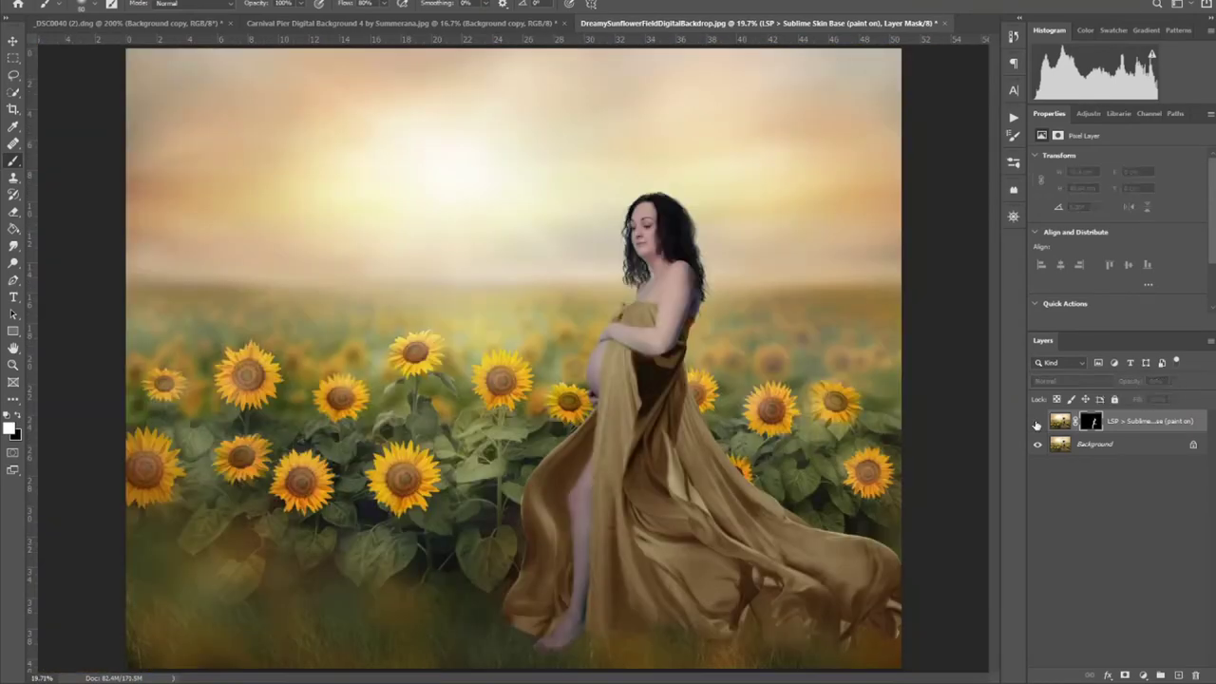
pyautogui.click(1014, 117)
pyautogui.click(875, 434)
pyautogui.scroll(3, 641, 653)
pyautogui.moveTo(532, 176)
pyautogui.mouseDown()
pyautogui.moveTo(427, 631)
pyautogui.moveTo(527, 173)
pyautogui.mouseUp()
pyautogui.scroll(2, 466, 375)
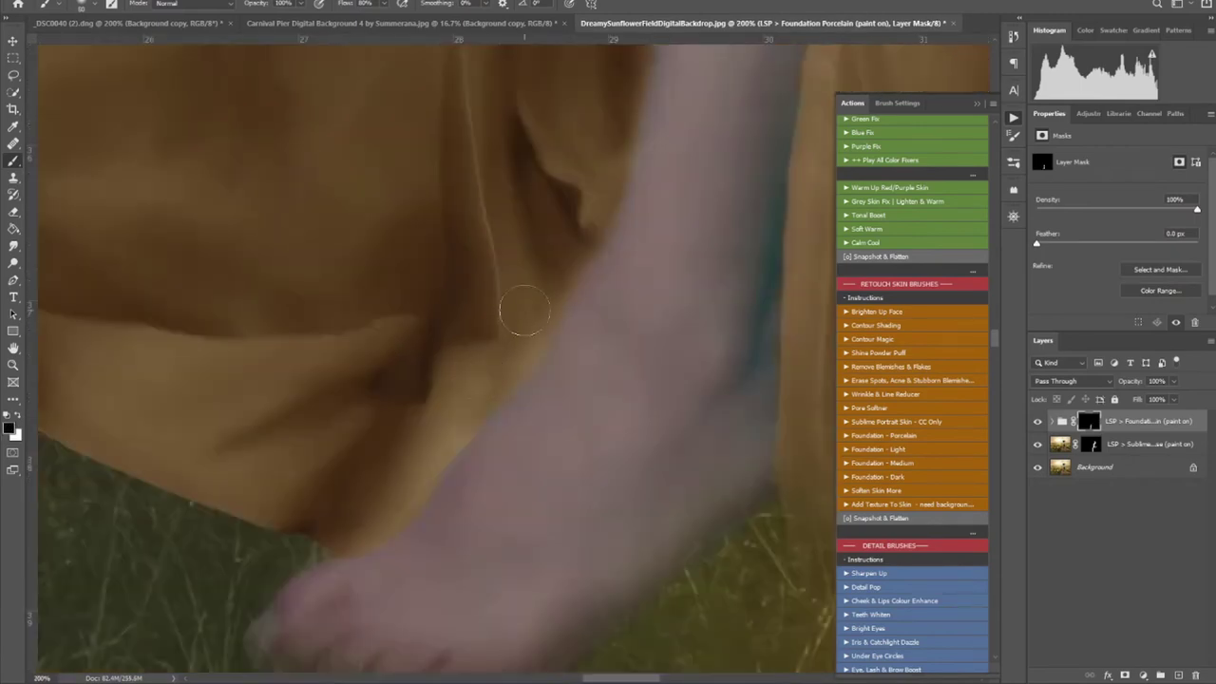
pyautogui.scroll(3, 247, 320)
pyautogui.scroll(5, 404, 289)
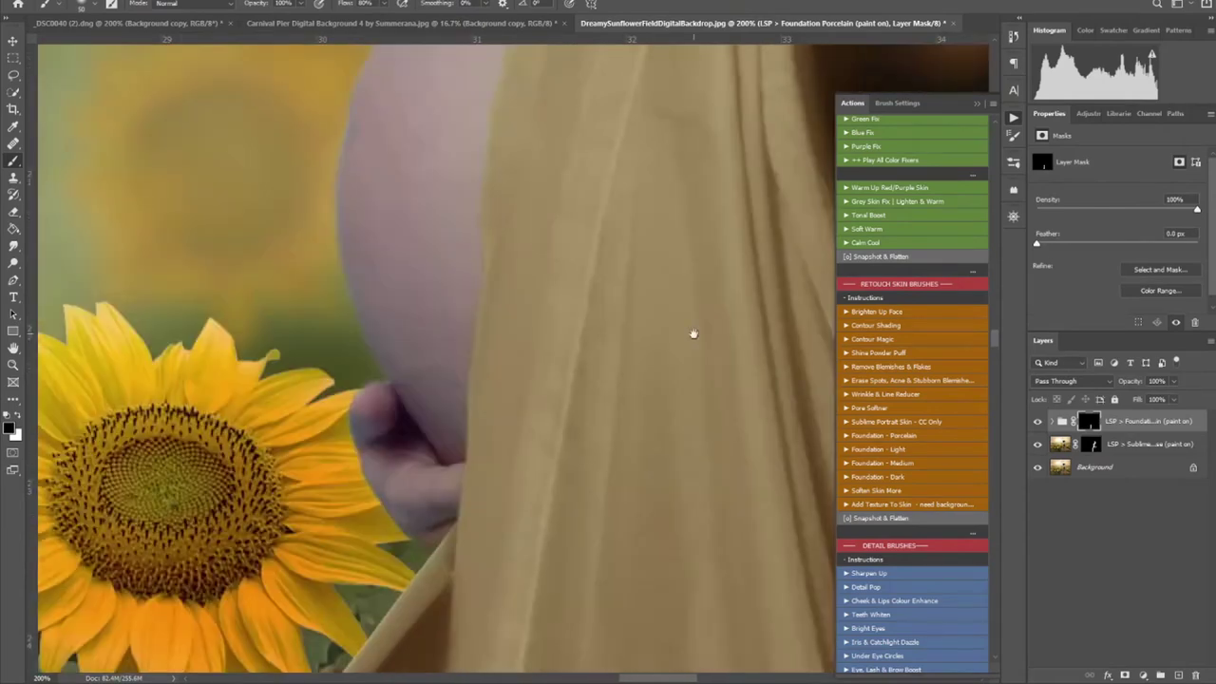
pyautogui.hotkey('ctrl', '0')
pyautogui.moveTo(1173, 380); pyautogui.dragTo(1170, 400)
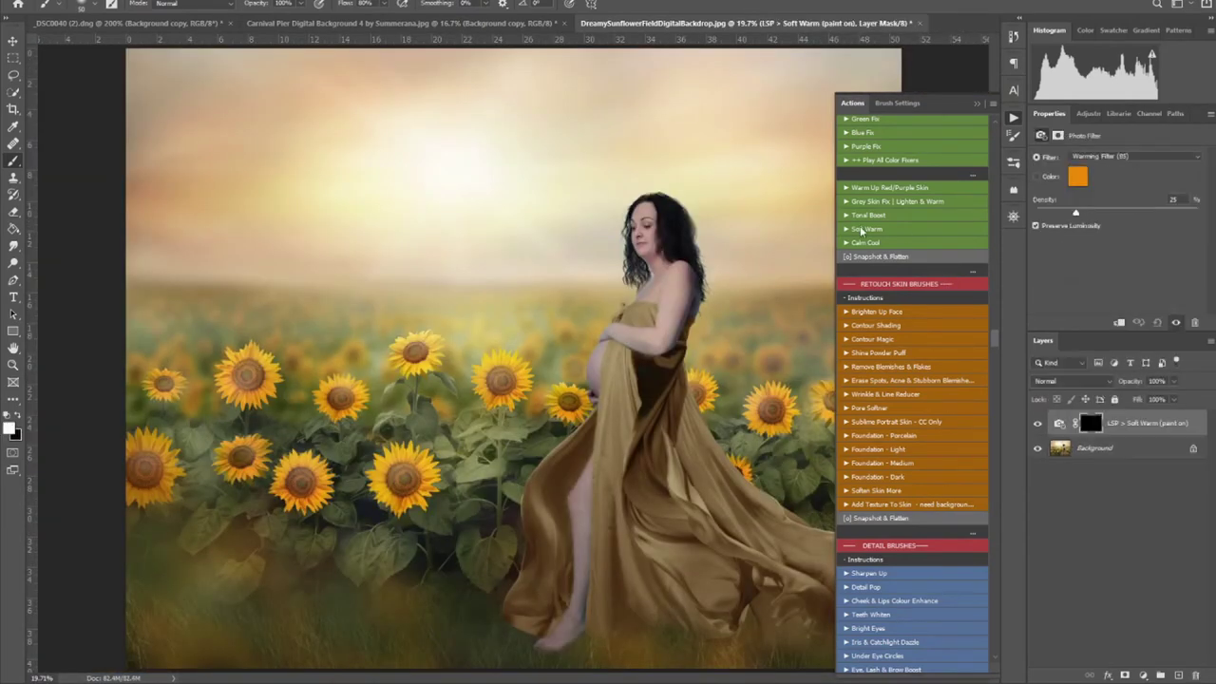
# - Run the Soft Warm action on the flattened image and paint its warming effect over the model's skin
pyautogui.scroll(2, 523, 586)
pyautogui.scroll(4, 524, 588)
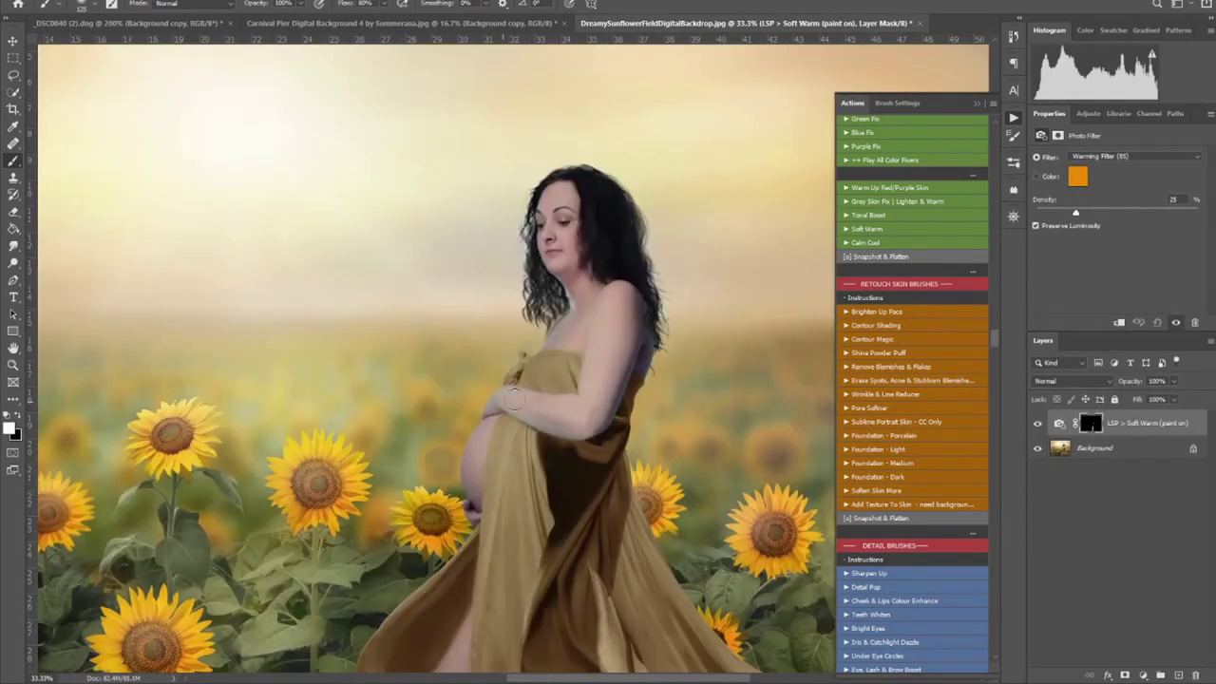
pyautogui.hotkey('ctrl', '0')
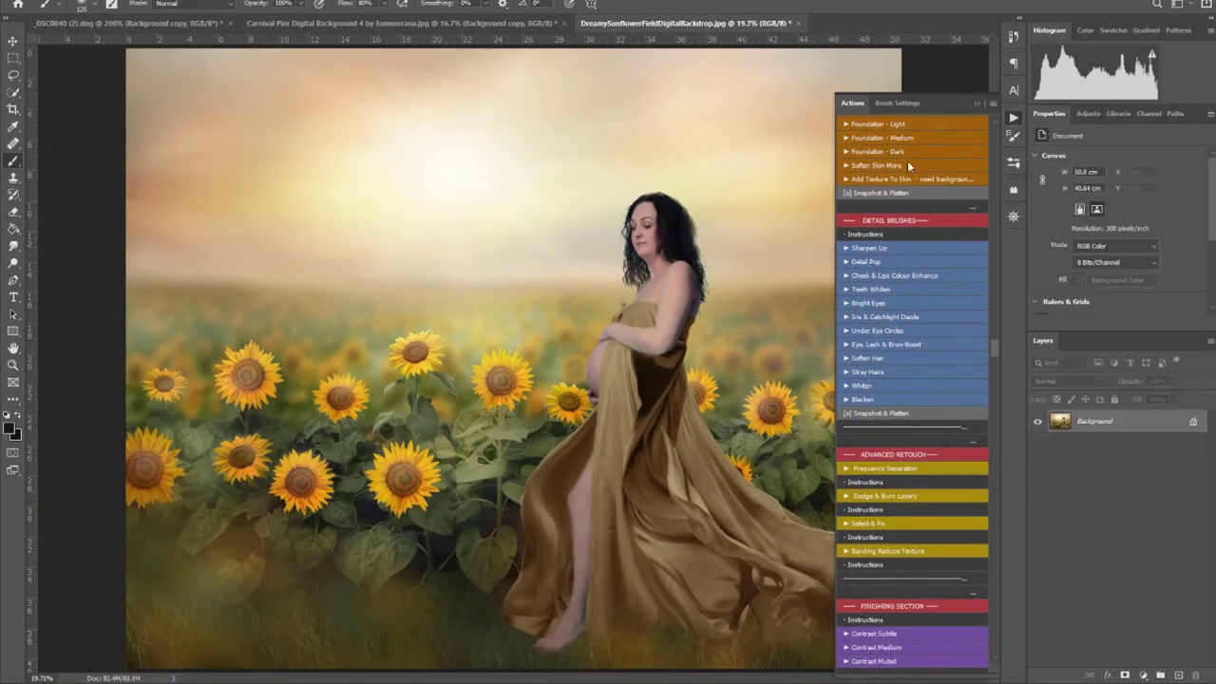
# - Set up masked background copies named Darken in Multiply and Lighten in Screen, and brighten the gown's train through the Lighten mask
pyautogui.click(1059, 380)
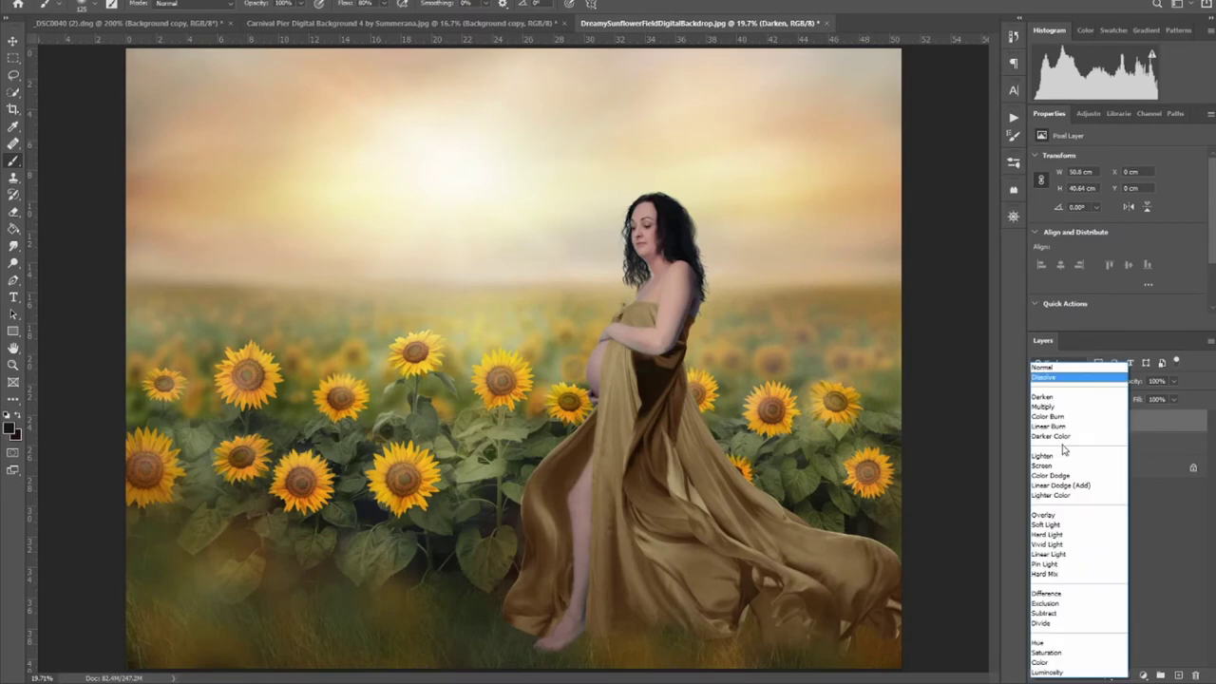
pyautogui.click(1042, 465)
pyautogui.click(1089, 444)
pyautogui.hotkey('ctrl', '+')
pyautogui.hotkey('ctrl', '+')
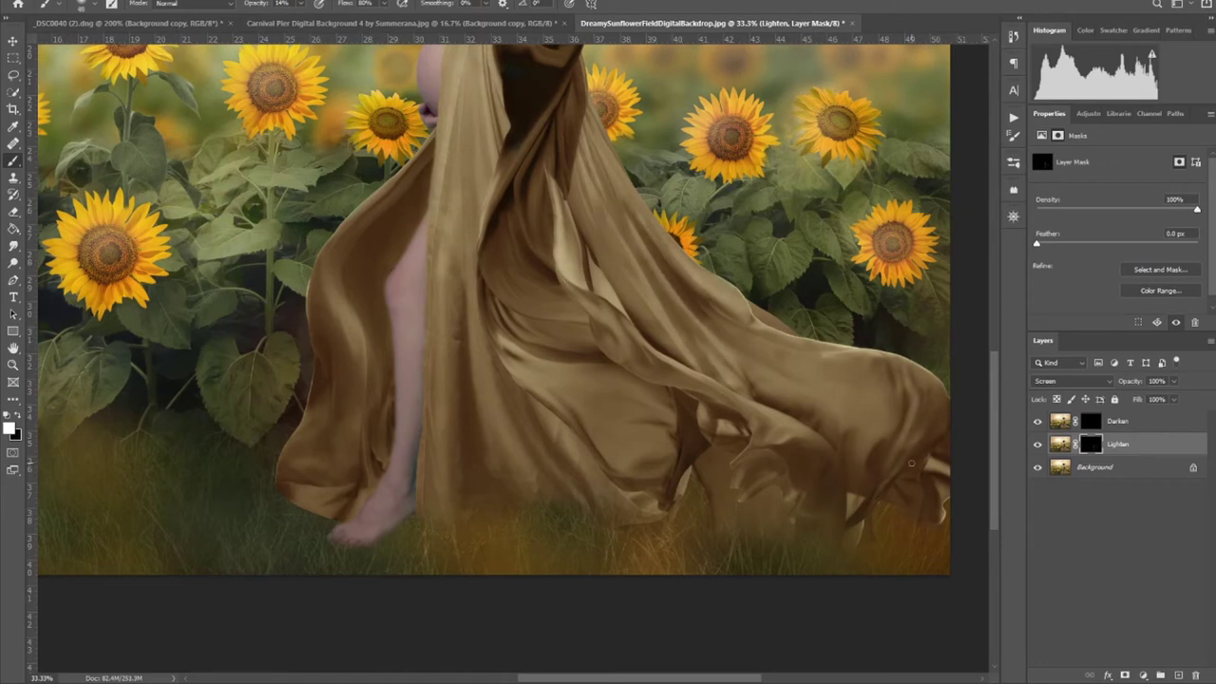
pyautogui.moveTo(910, 463); pyautogui.dragTo(813, 444)
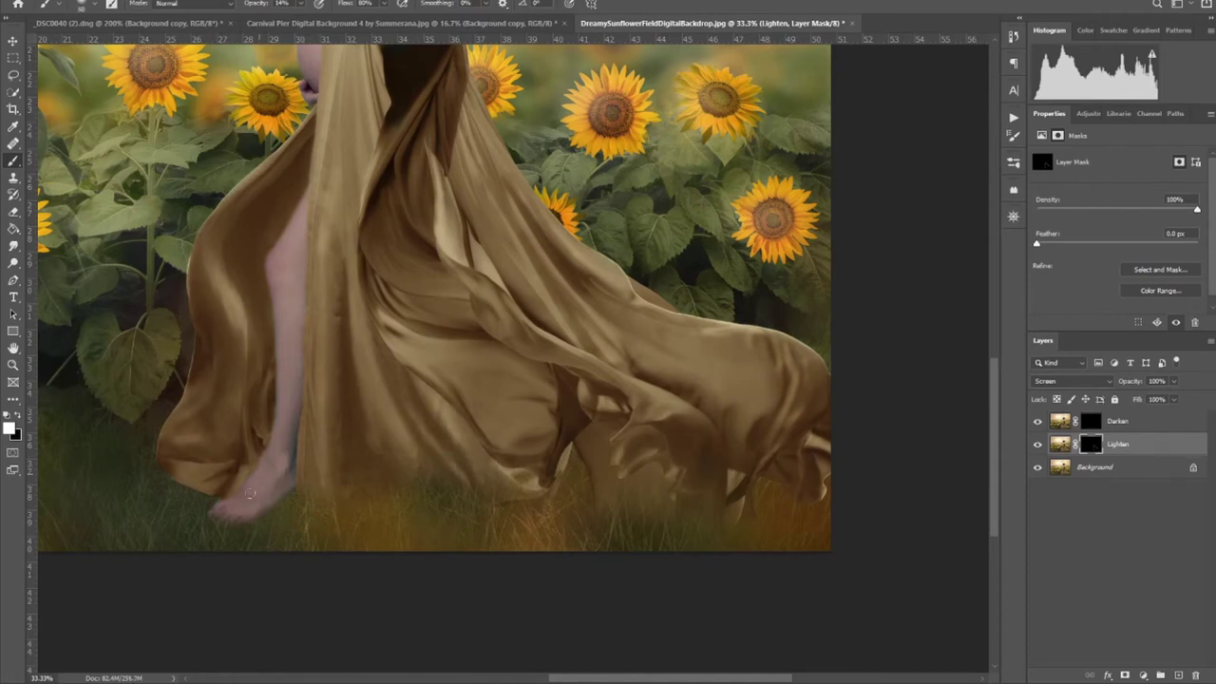
# - Brighten the foot, leg, shoulder, gown and face through the Lighten mask with the brush at 8% opacity
pyautogui.press('0')
pyautogui.press('9')
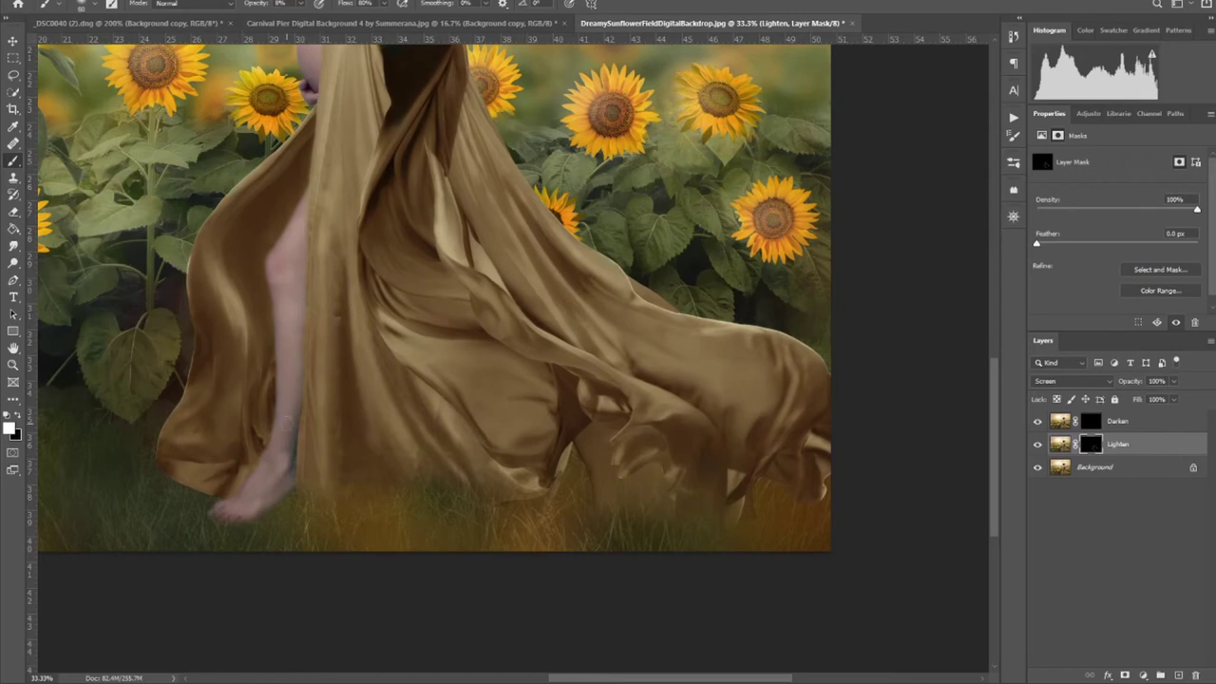
pyautogui.scroll(5, 427, 361)
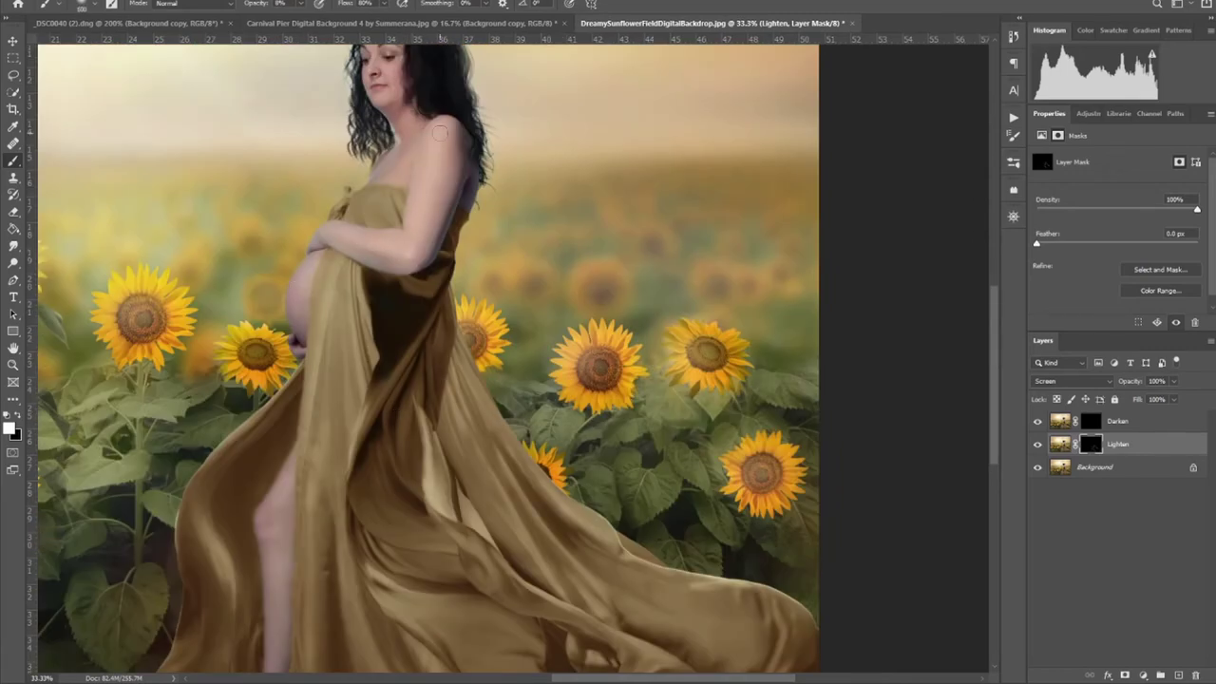
pyautogui.scroll(2, 358, 437)
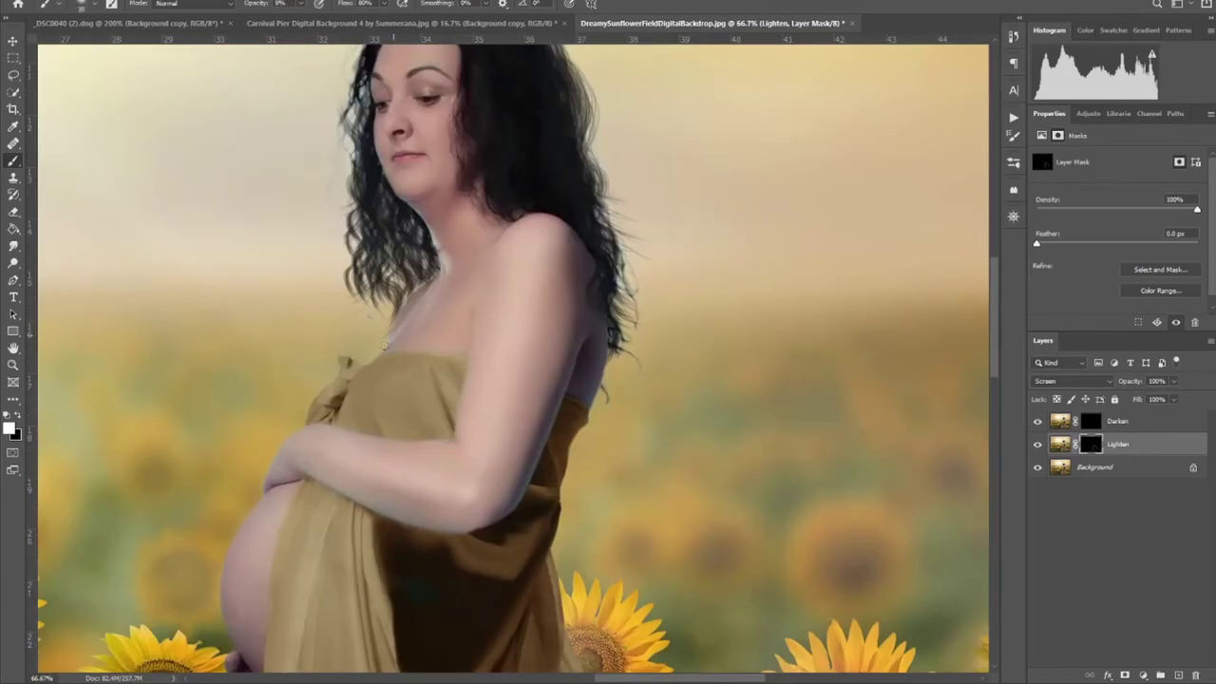
pyautogui.scroll(-3, 475, 564)
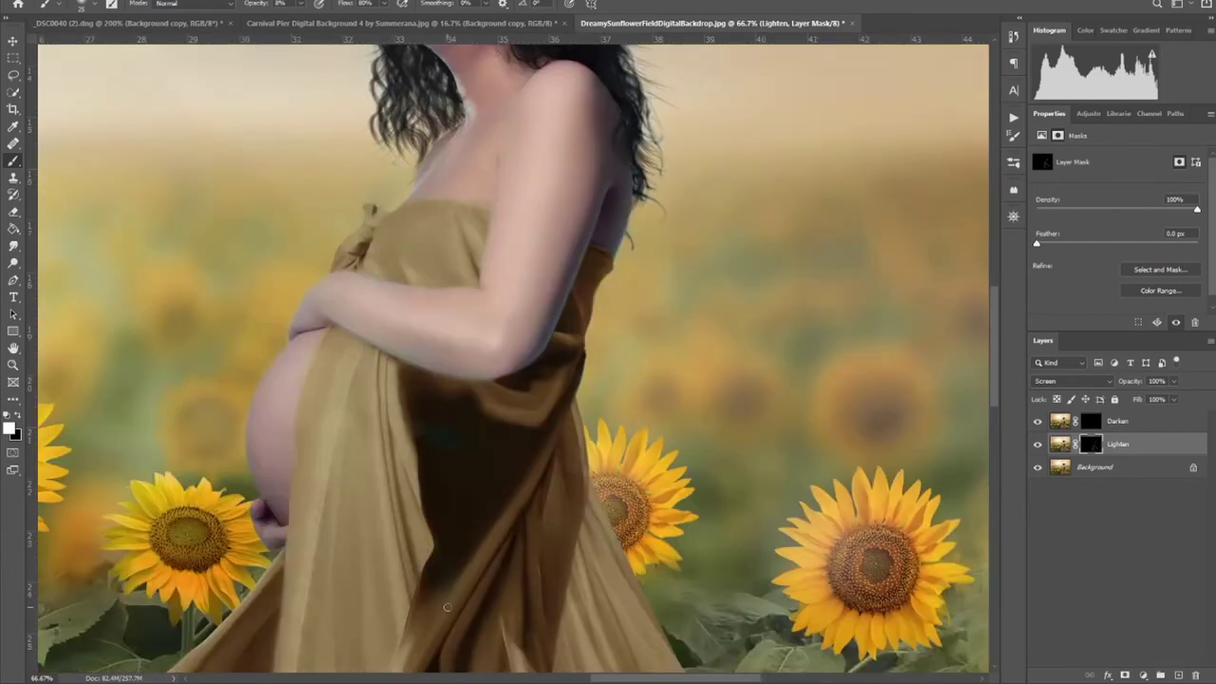
pyautogui.scroll(2, 506, 293)
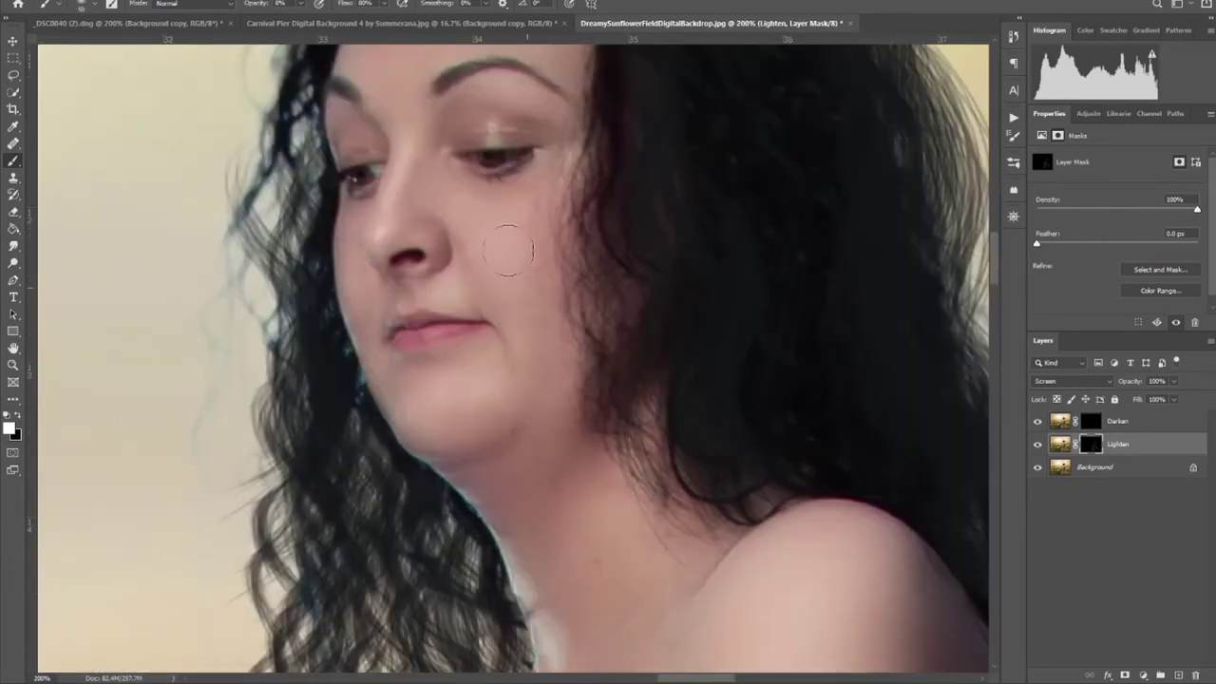
pyautogui.scroll(3, 454, 207)
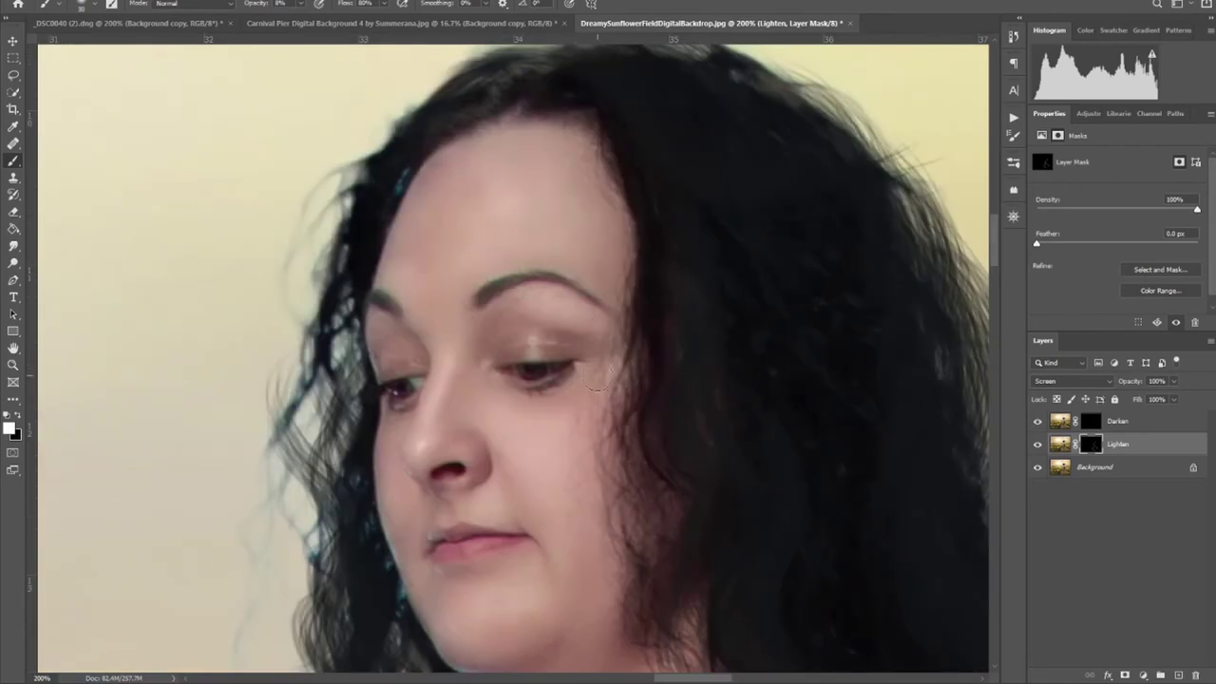
# - Shade the face, neck, chest, arms and belly through the Darken layer's mask with the brush at 5% opacity
pyautogui.hotkey('alt', ']')
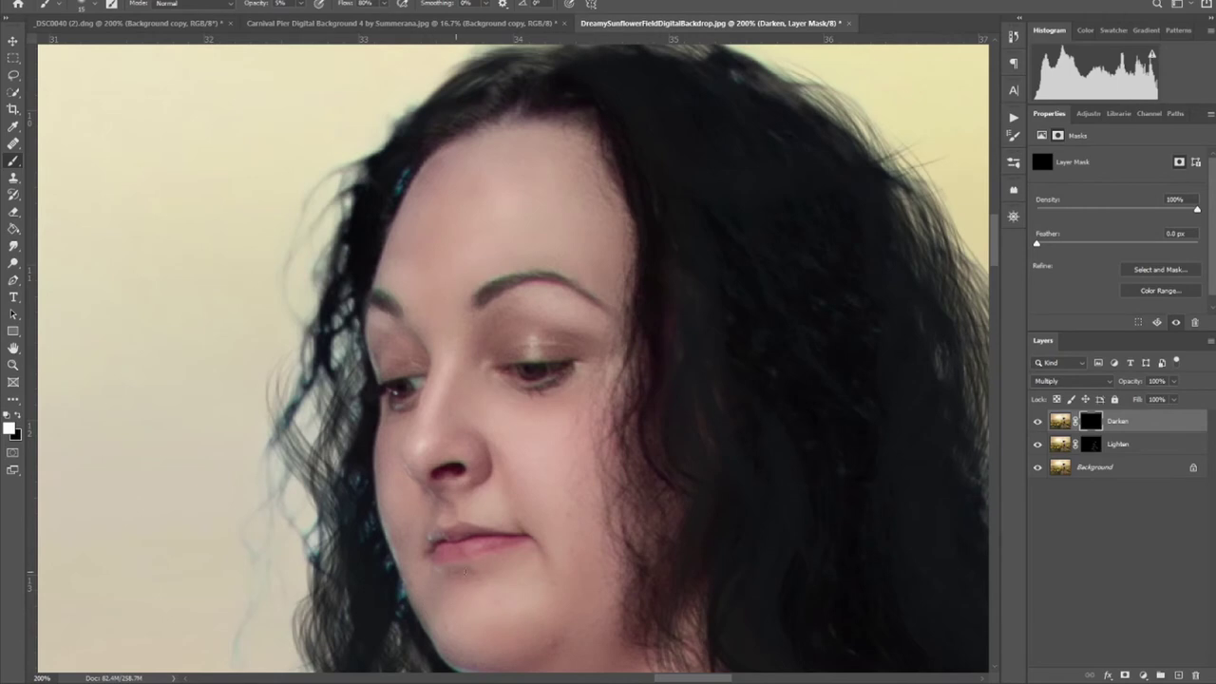
pyautogui.scroll(-5, 456, 493)
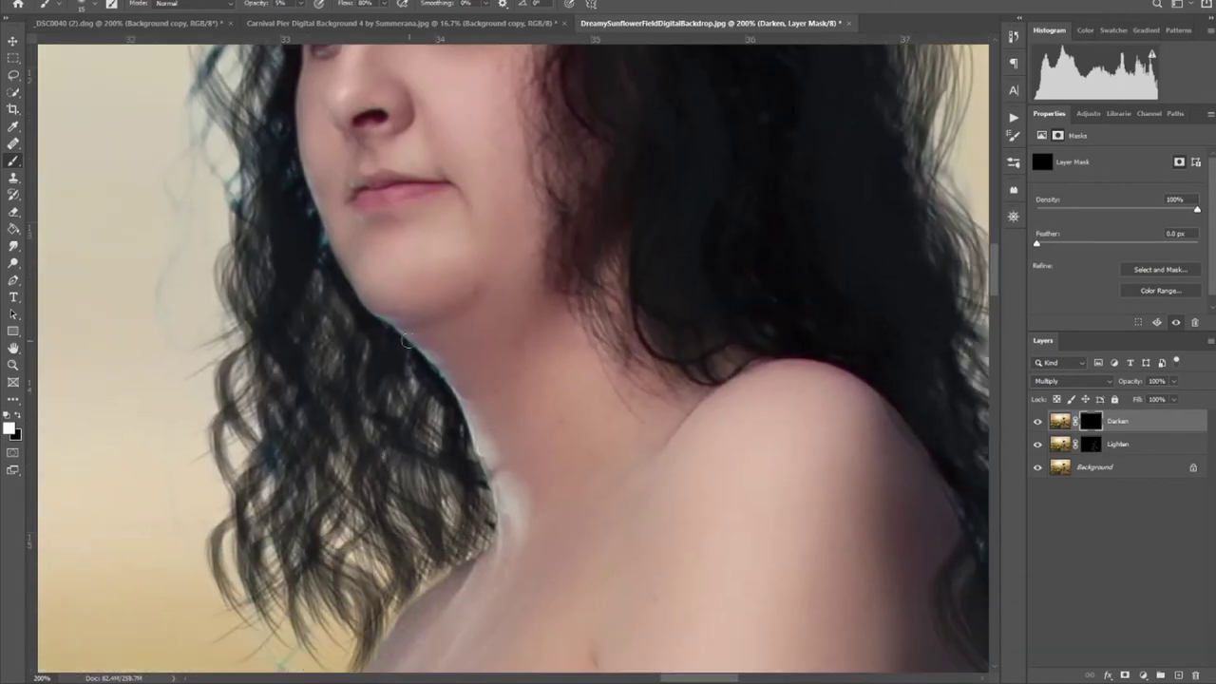
pyautogui.scroll(-3, 478, 480)
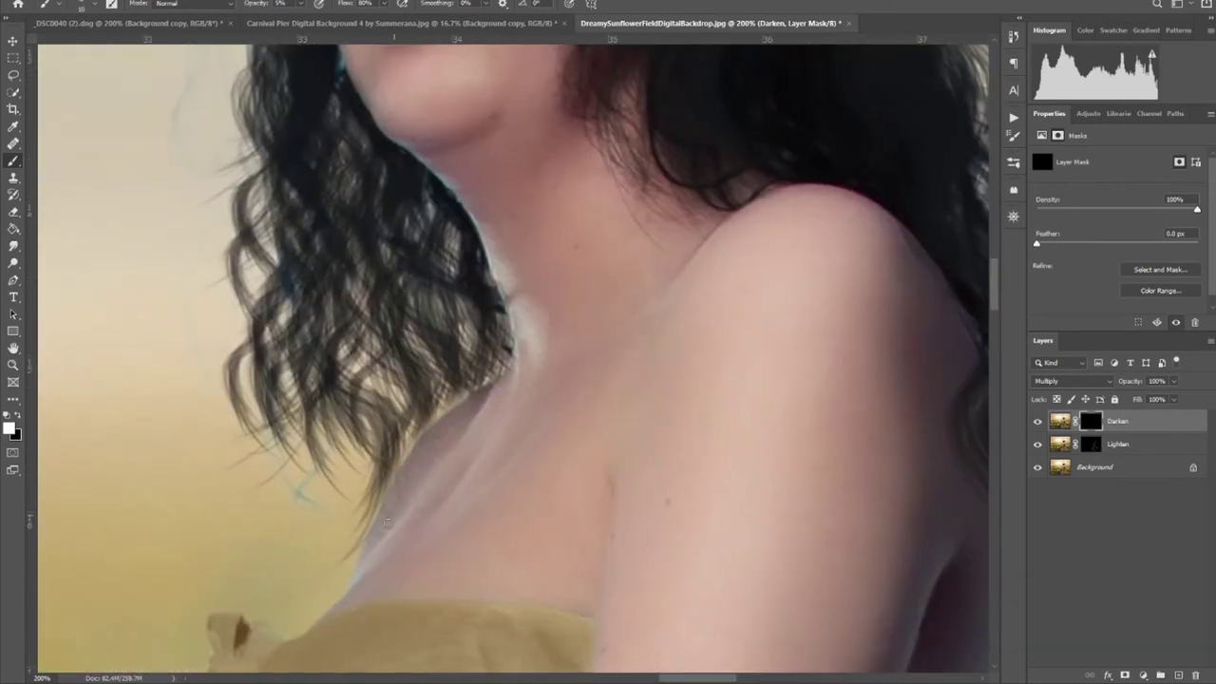
pyautogui.scroll(-3, 533, 261)
pyautogui.hscroll(3, 620, 328)
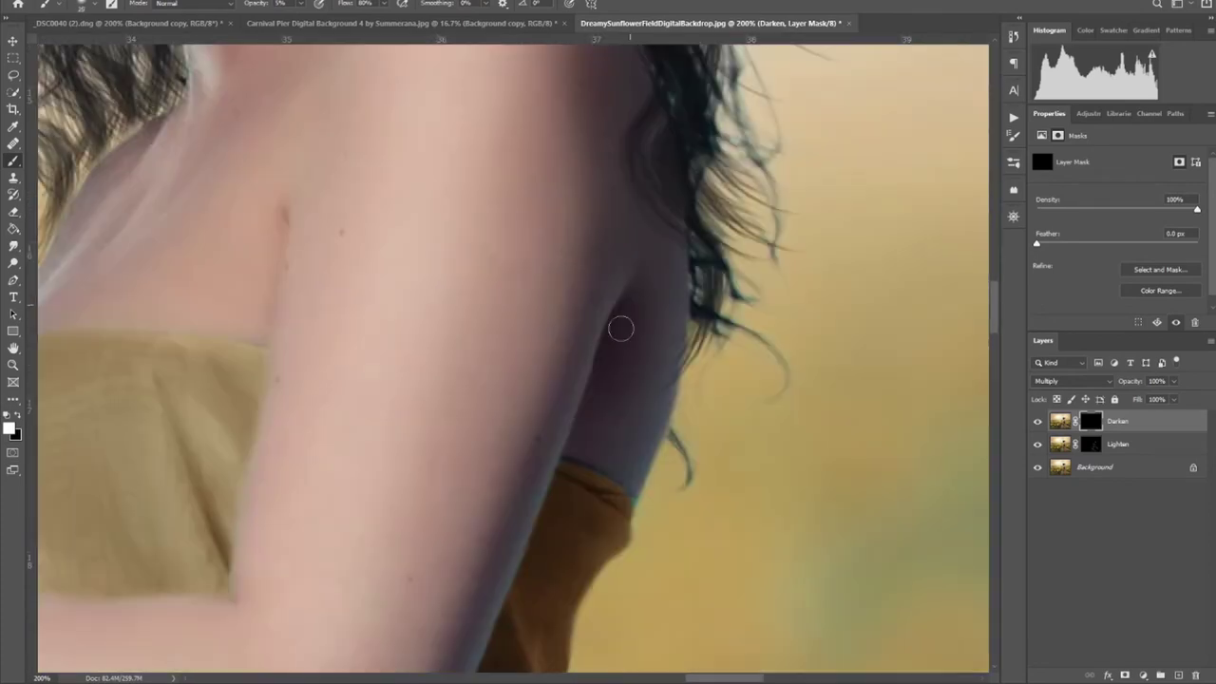
pyautogui.scroll(-1, 451, 261)
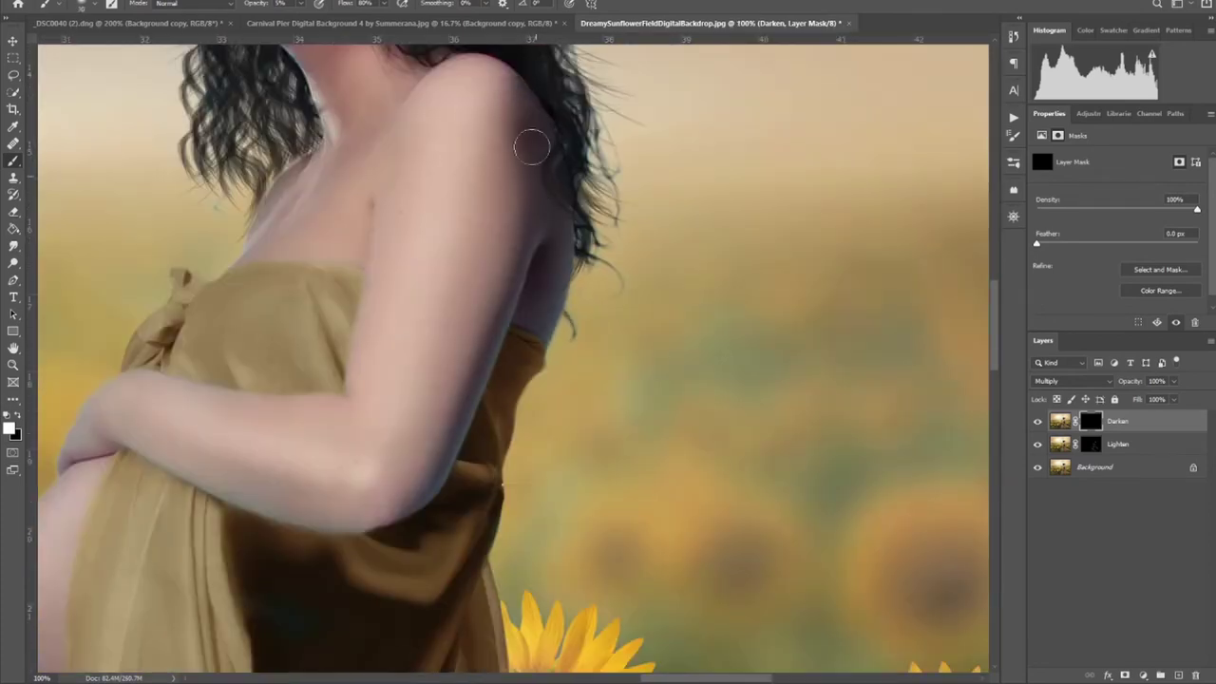
pyautogui.hscroll(-5, 473, 366)
pyautogui.scroll(-2, 490, 489)
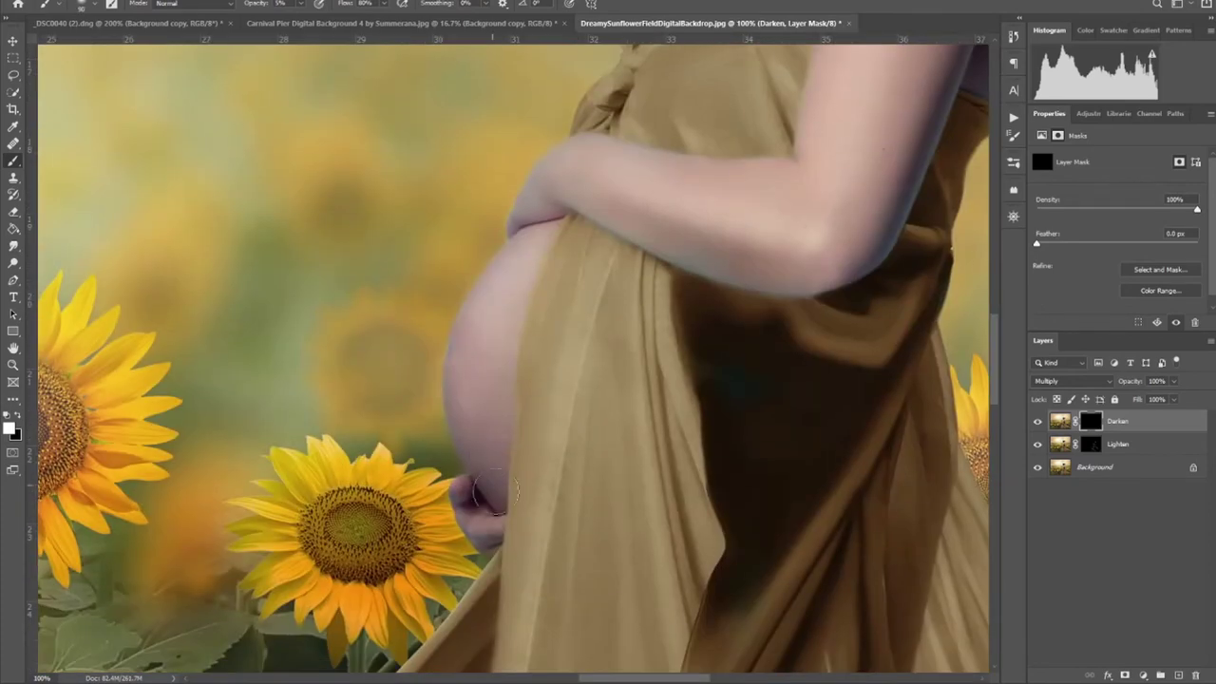
# - Deepen the gown's shadows below the belly and around the leg on the Darken mask at 10% brush opacity
pyautogui.moveTo(665, 383)
pyautogui.mouseDown()
pyautogui.moveTo(703, 489)
pyautogui.moveTo(713, 579)
pyautogui.mouseUp()
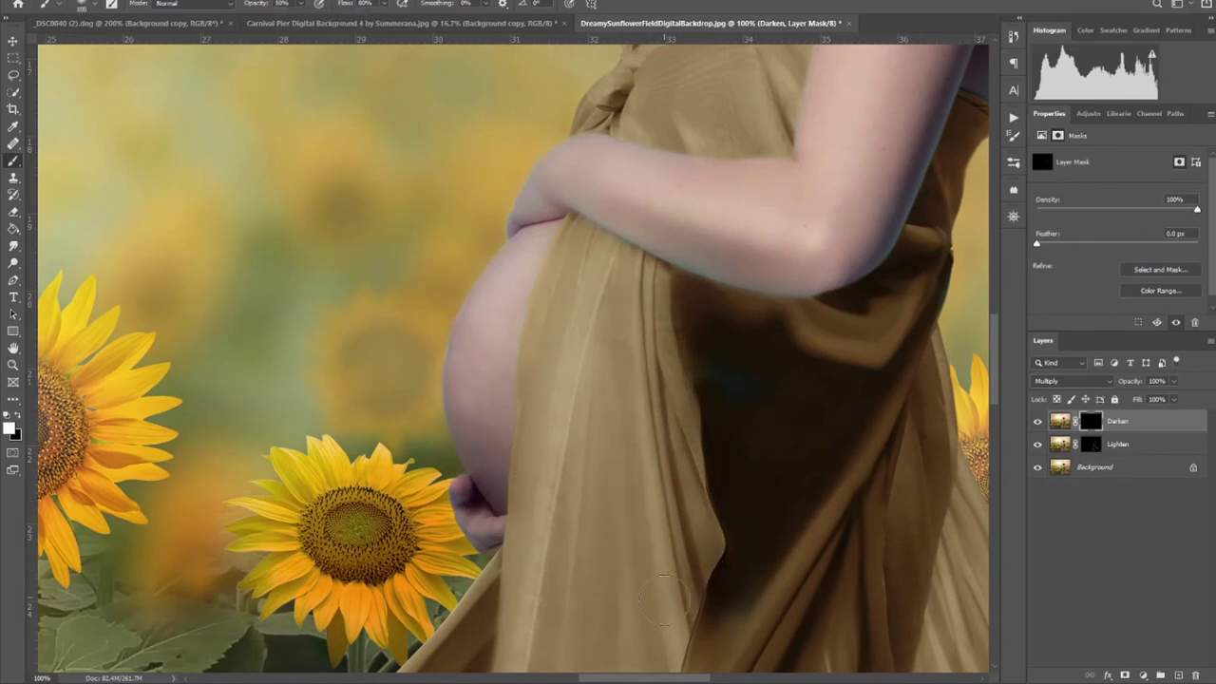
pyautogui.scroll(-6, 665, 475)
pyautogui.hscroll(-5, 675, 450)
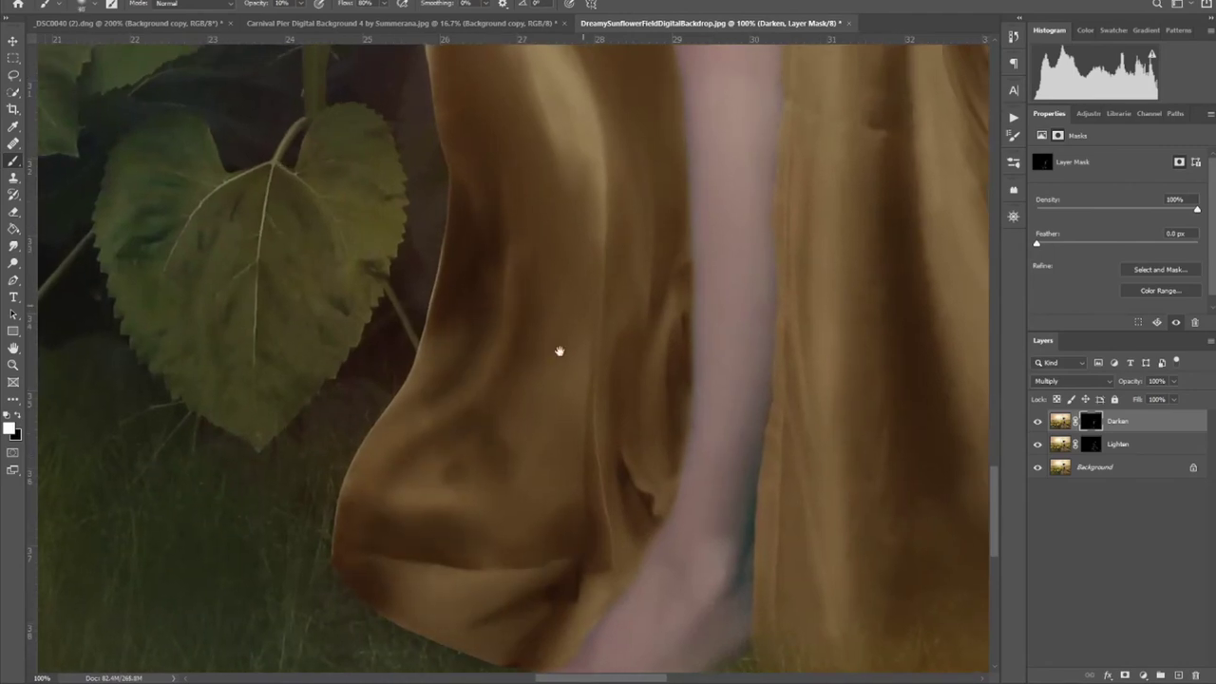
pyautogui.scroll(8, 557, 509)
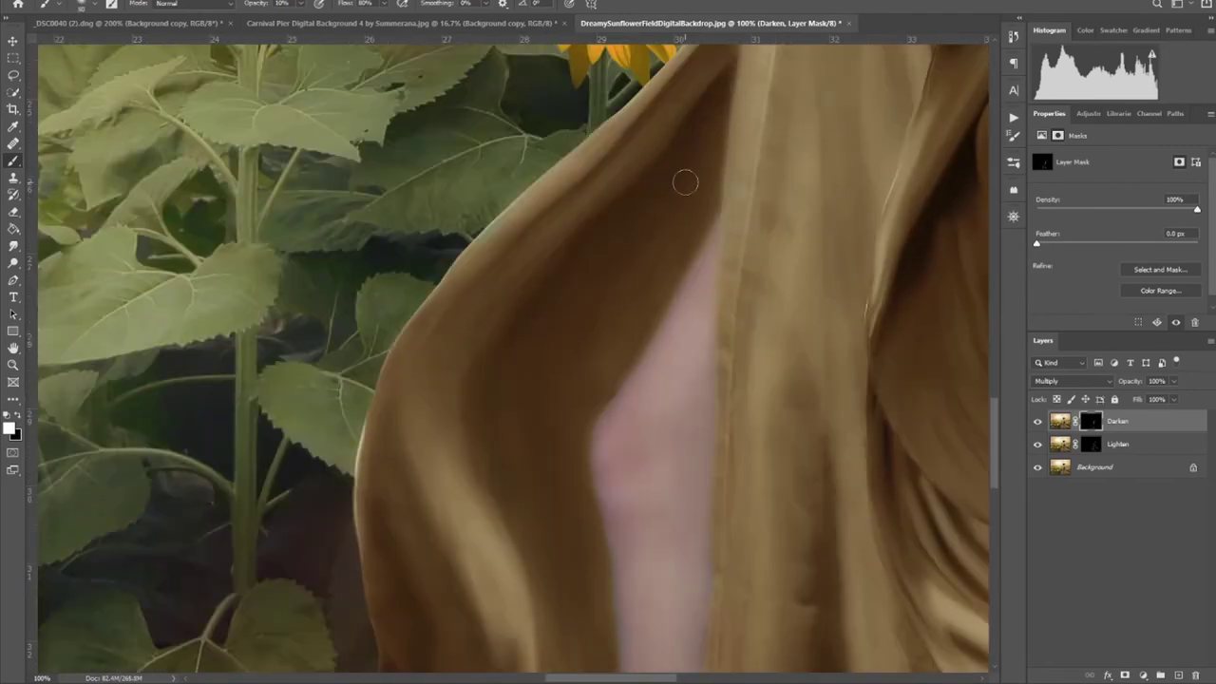
pyautogui.scroll(3, 684, 183)
pyautogui.hscroll(6, 640, 282)
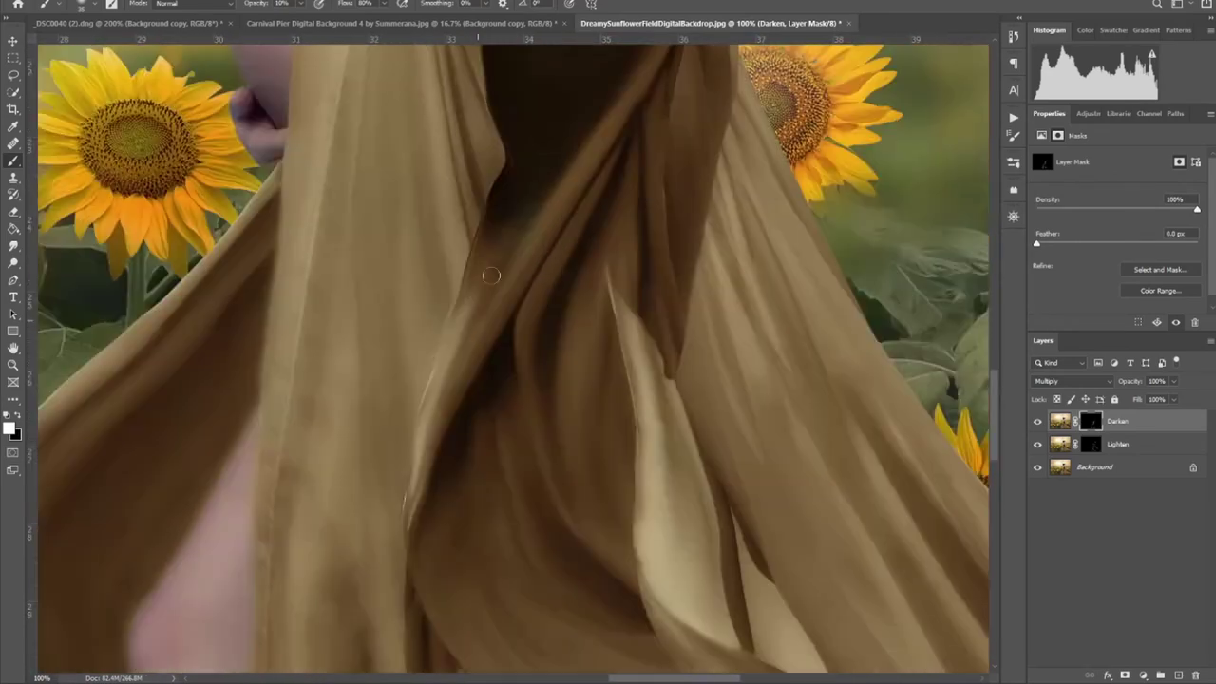
# - Darken the narrow central folds of the gown below the waist through the Darken mask
pyautogui.moveTo(491, 275); pyautogui.dragTo(429, 446)
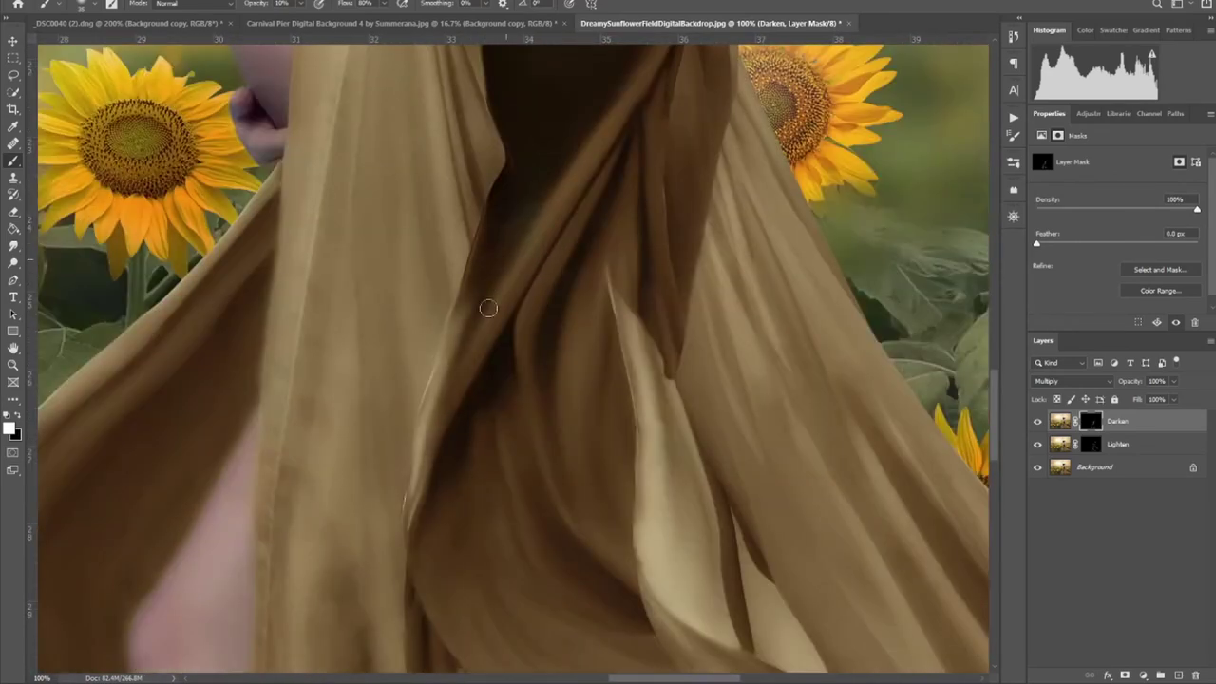
pyautogui.scroll(10, 399, 314)
pyautogui.moveTo(599, 287); pyautogui.dragTo(578, 549)
pyautogui.scroll(-8, 575, 456)
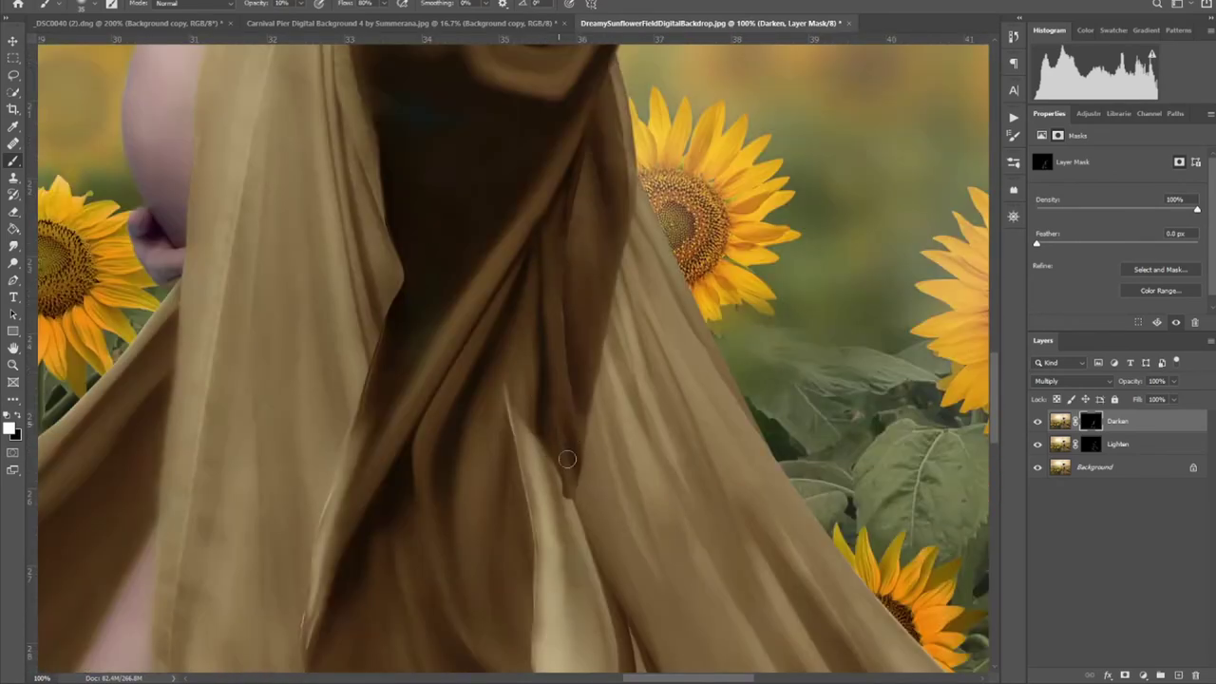
# - Darken the fold shadows along the gown's flowing train down to its end through the Darken mask
pyautogui.hscroll(3, 532, 285)
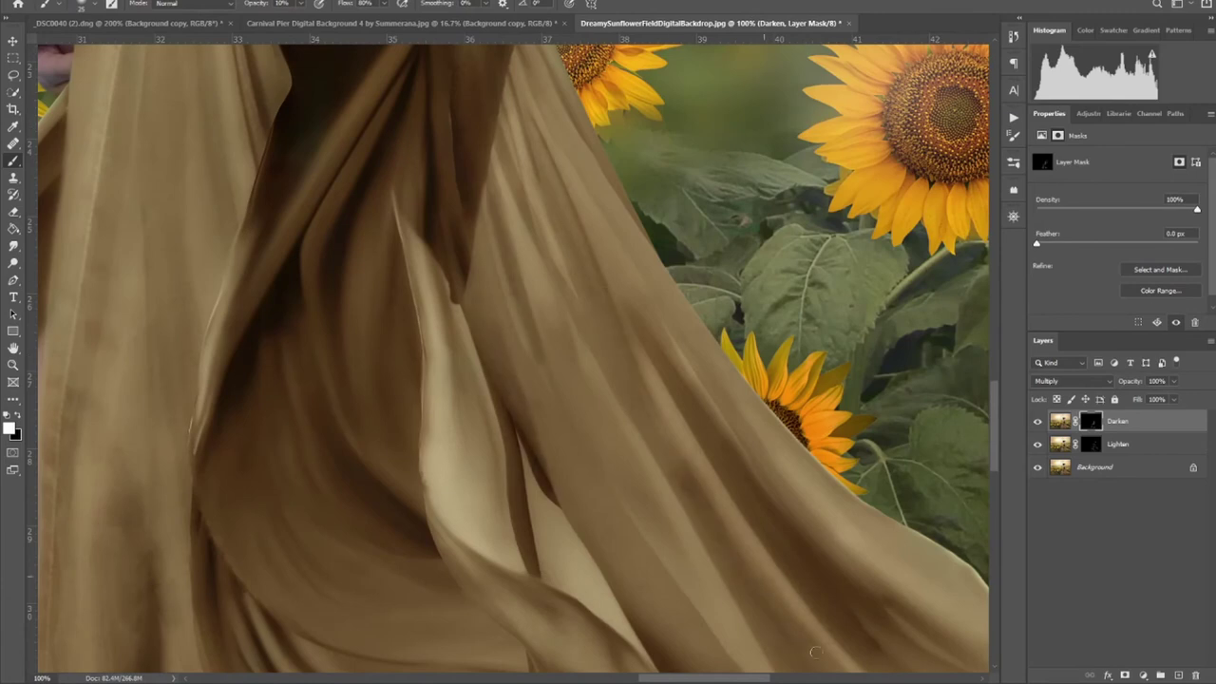
pyautogui.scroll(-5, 801, 633)
pyautogui.hscroll(3, 801, 632)
pyautogui.scroll(5, 585, 236)
pyautogui.hscroll(-2, 565, 306)
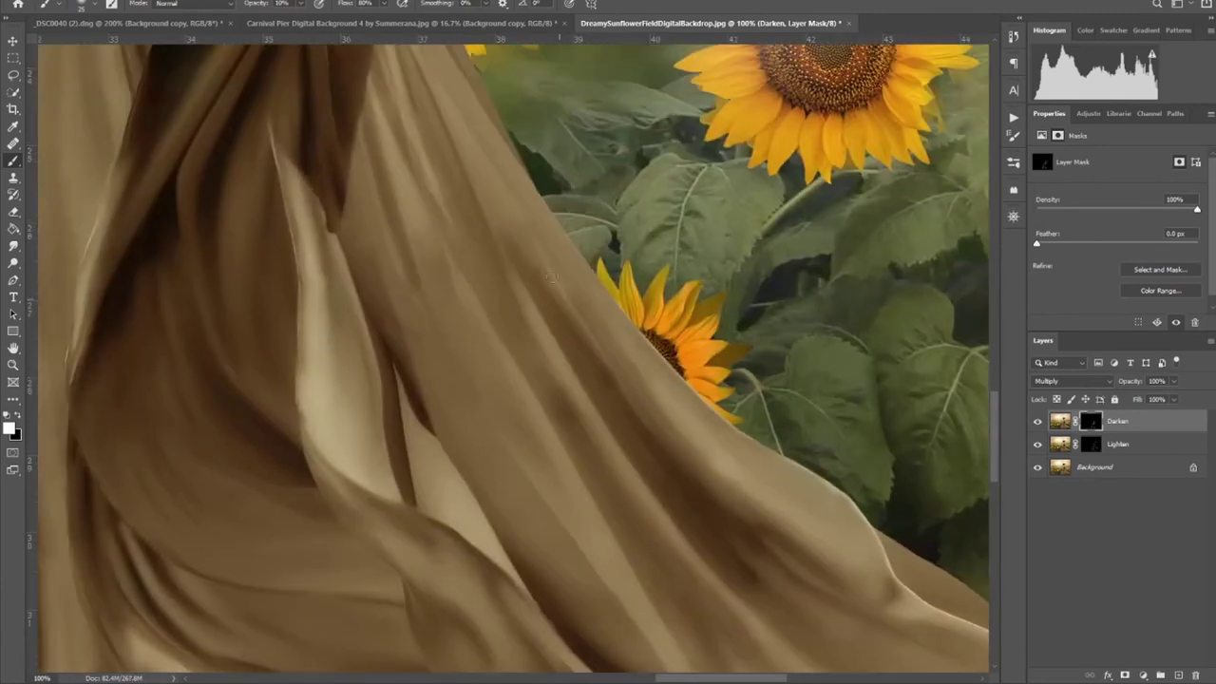
pyautogui.scroll(-5, 586, 488)
pyautogui.hscroll(5, 586, 488)
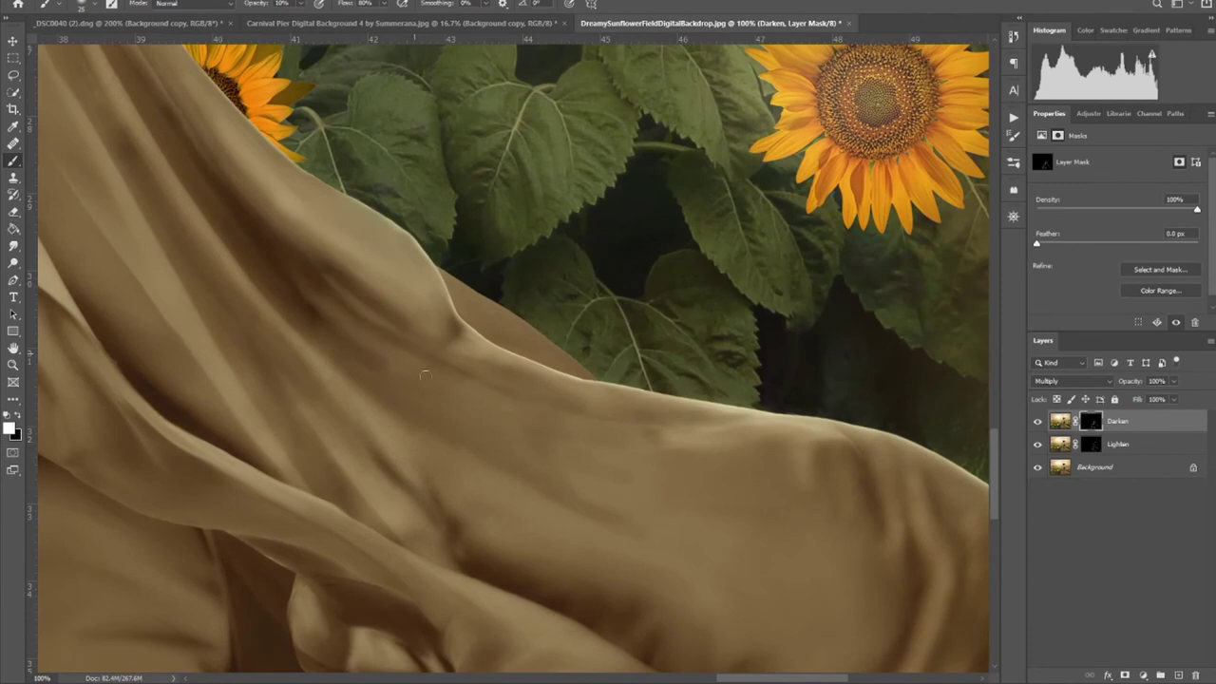
pyautogui.scroll(-5, 888, 581)
pyautogui.hscroll(3, 888, 582)
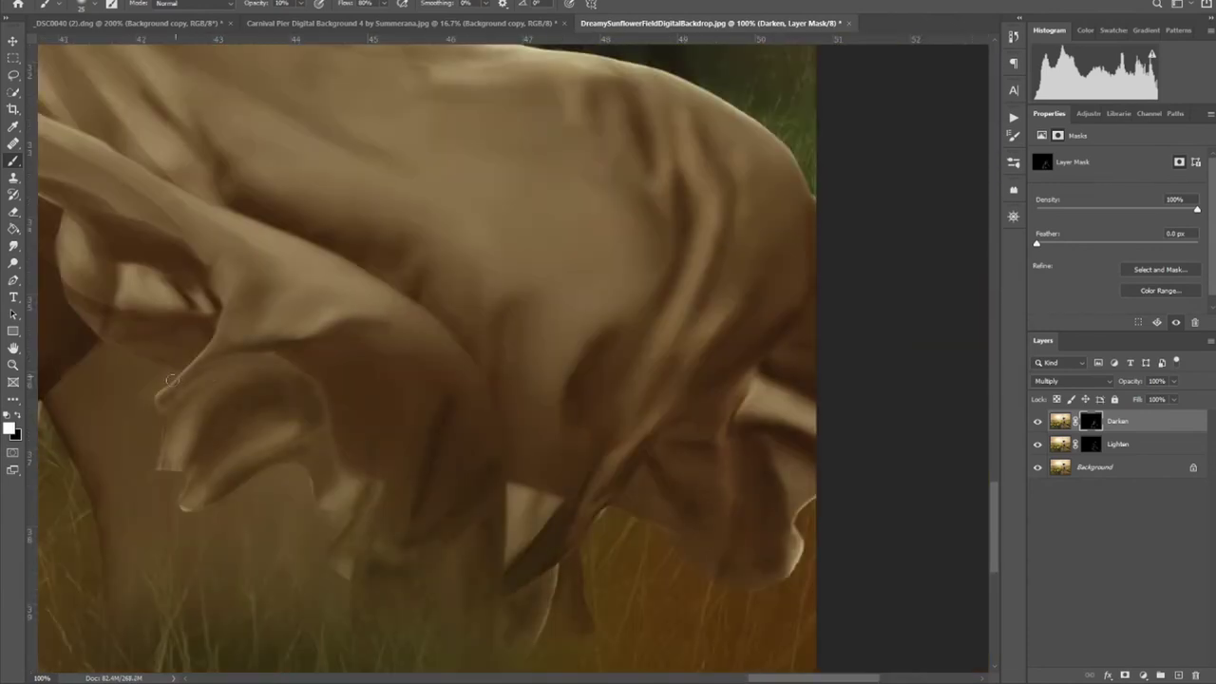
# - Brighten the highlights on the train's folds through the Lighten layer's mask at 10% brush opacity
pyautogui.scroll(3, 457, 452)
pyautogui.hscroll(-4, 457, 452)
pyautogui.hotkey('alt', '[')
pyautogui.hscroll(5, 627, 475)
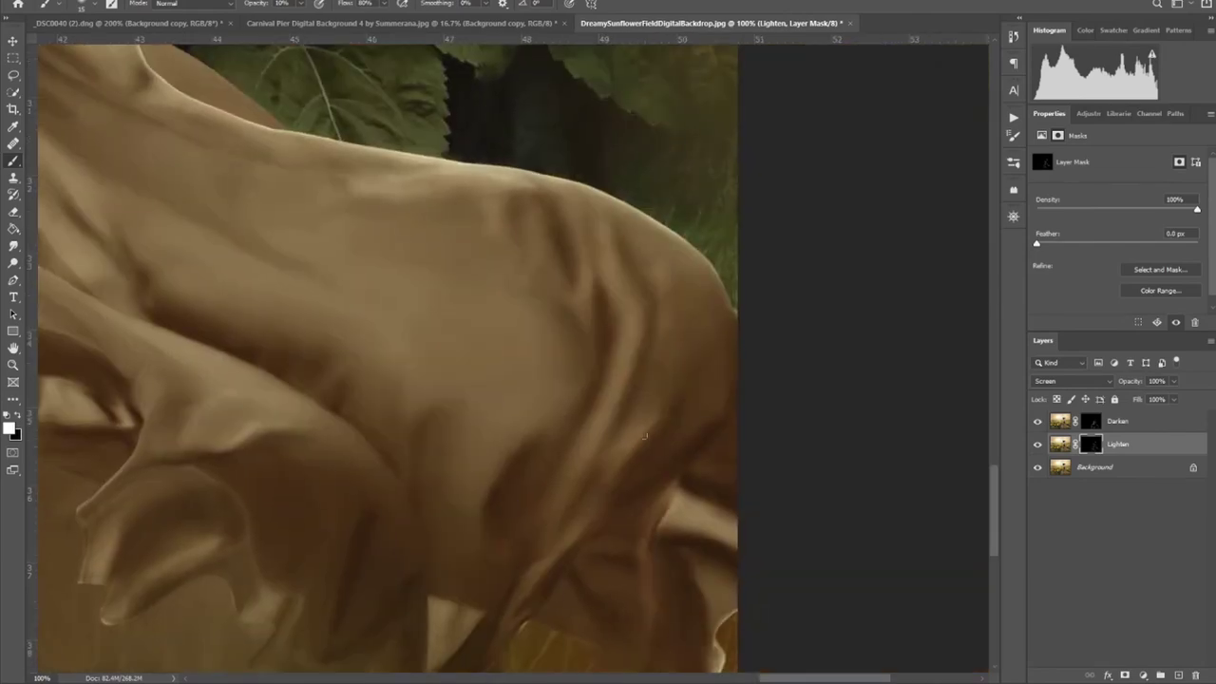
pyautogui.press('h')
pyautogui.moveTo(529, 217); pyautogui.dragTo(578, 381)
# - Shade the edges of the leg and the foot through the Darken layer's mask
pyautogui.hotkey('alt', ']')
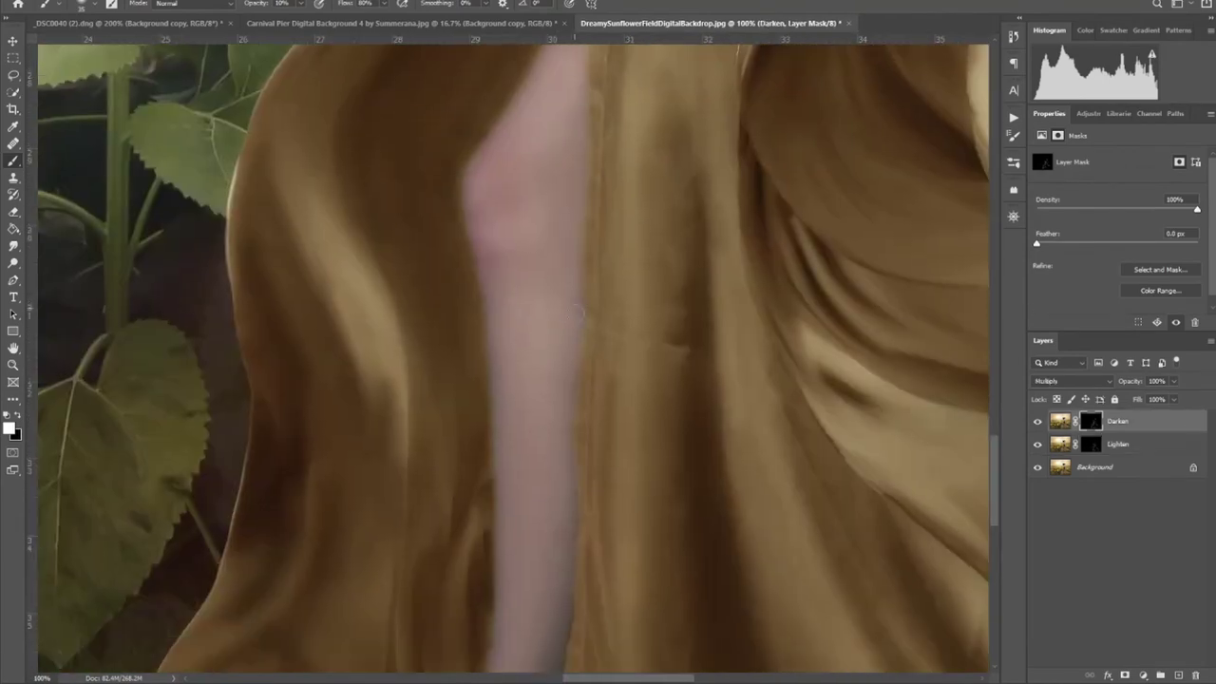
pyautogui.scroll(-1, 586, 555)
pyautogui.hscroll(-1, 586, 555)
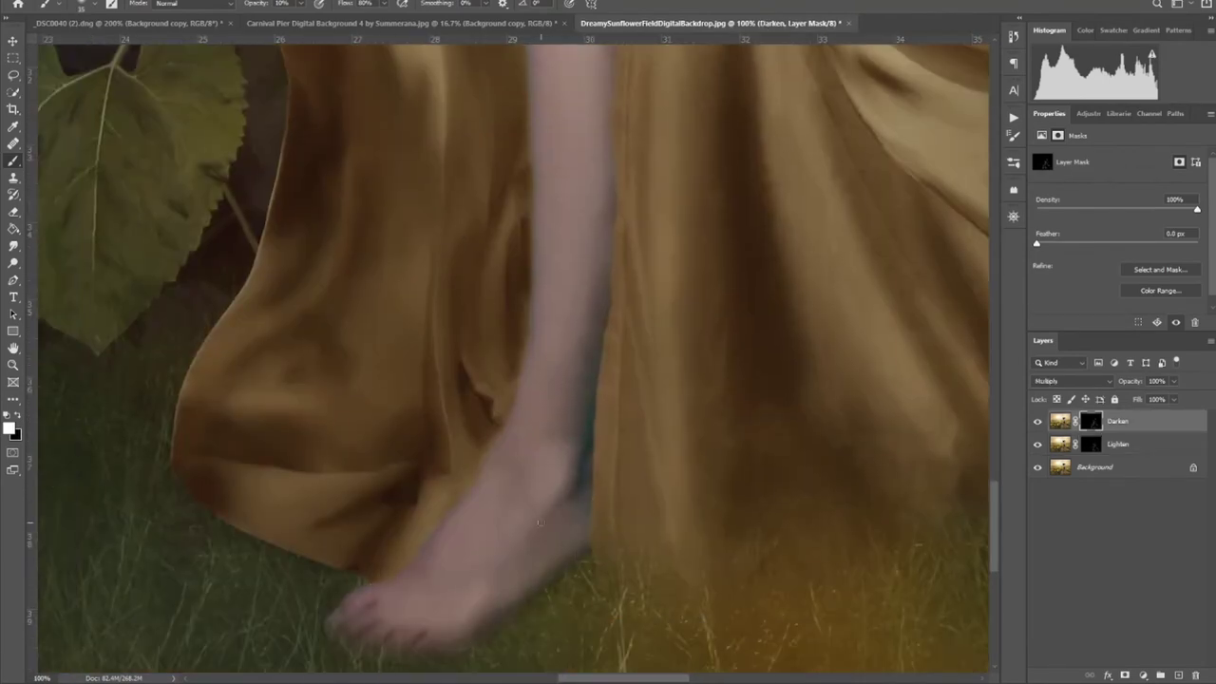
pyautogui.scroll(8, 700, 521)
pyautogui.hscroll(-1, 504, 584)
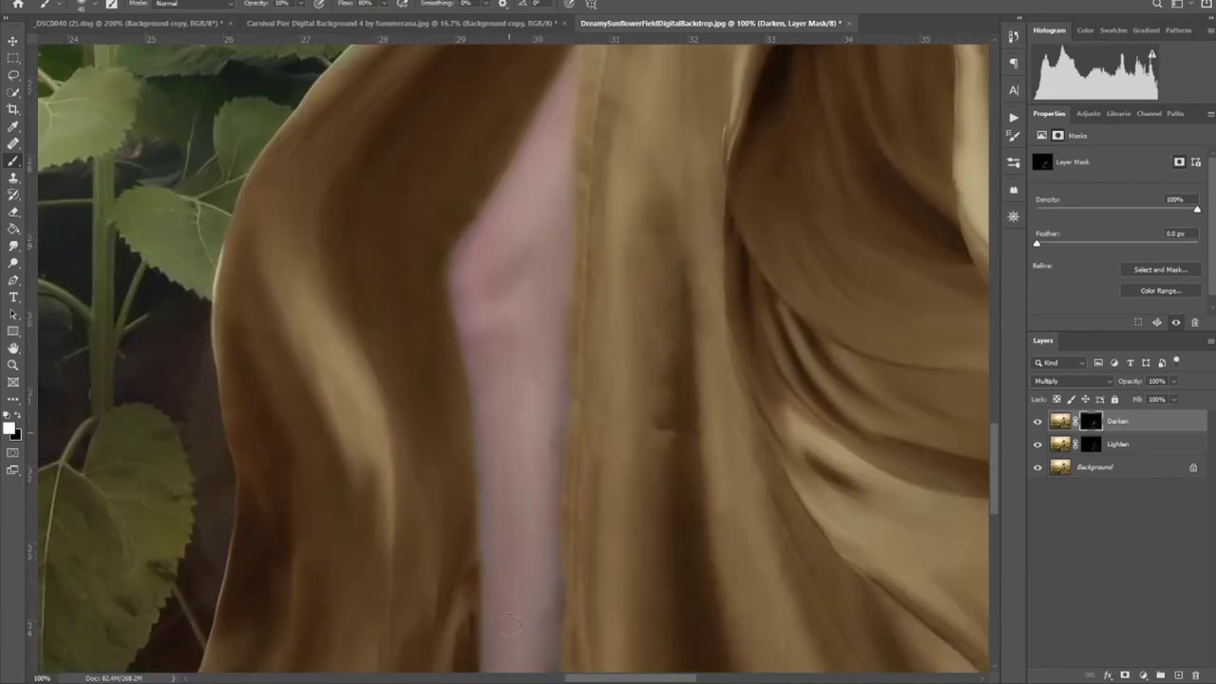
pyautogui.scroll(-3, 570, 512)
pyautogui.scroll(-2, 643, 548)
# - Toggle the Darken and Lighten layers' visibility at full image view to compare the picture with and without the dodge and burn
pyautogui.hotkey('ctrl', '0')
pyautogui.moveTo(1037, 421); pyautogui.dragTo(1039, 445)
pyautogui.hotkey('alt', '[')
pyautogui.click(1037, 421)
# - Darken the sunflowers, leaves and gaps between stems in front of the model through the Darken mask at 8% brush opacity
pyautogui.hotkey('alt', ']')
pyautogui.scroll(5, 362, 648)
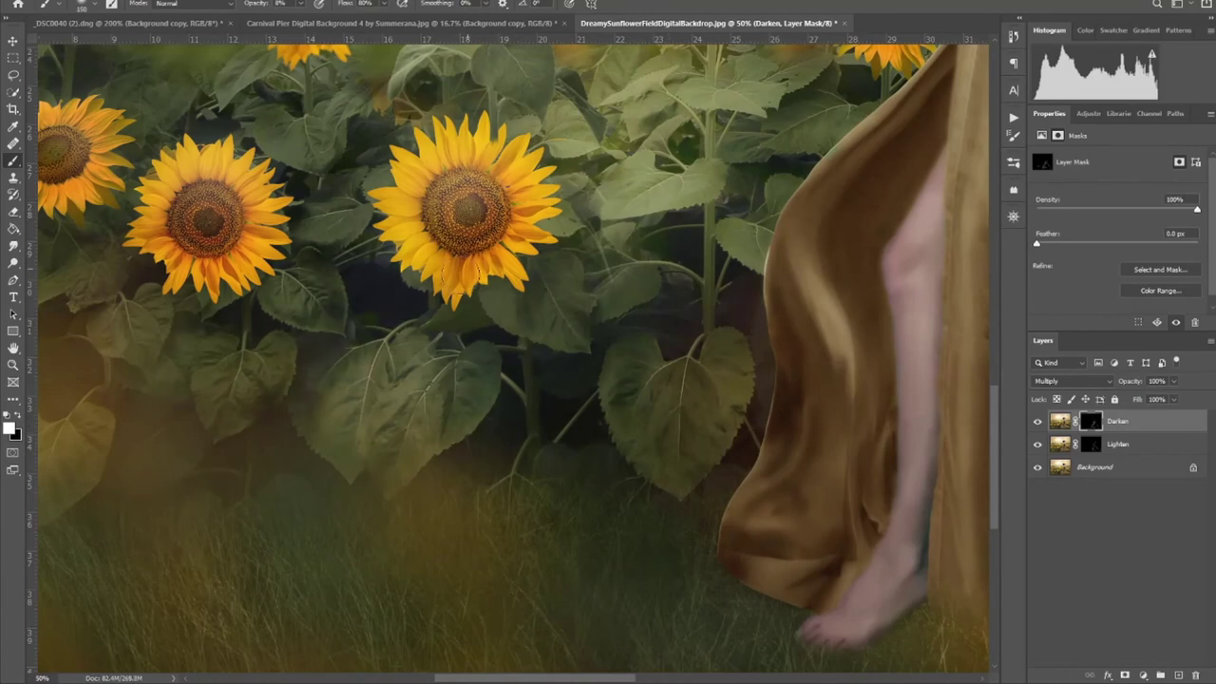
pyautogui.hscroll(-5, 286, 411)
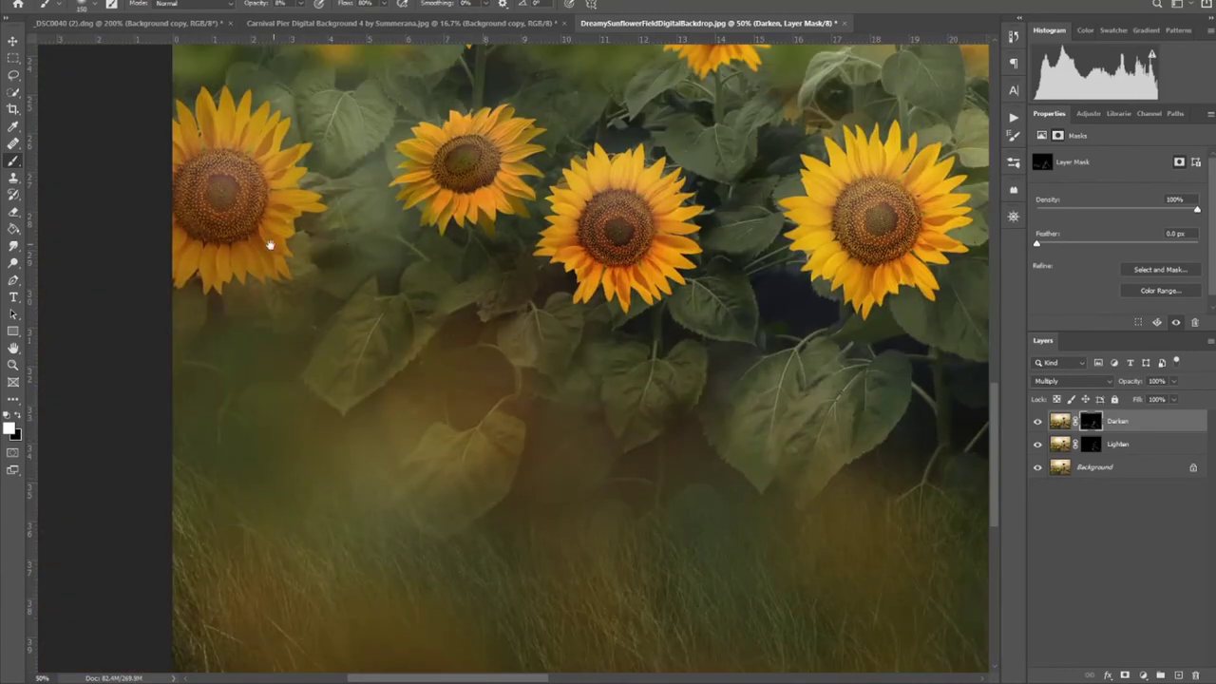
pyautogui.scroll(2, 172, 362)
pyautogui.hscroll(2, 172, 361)
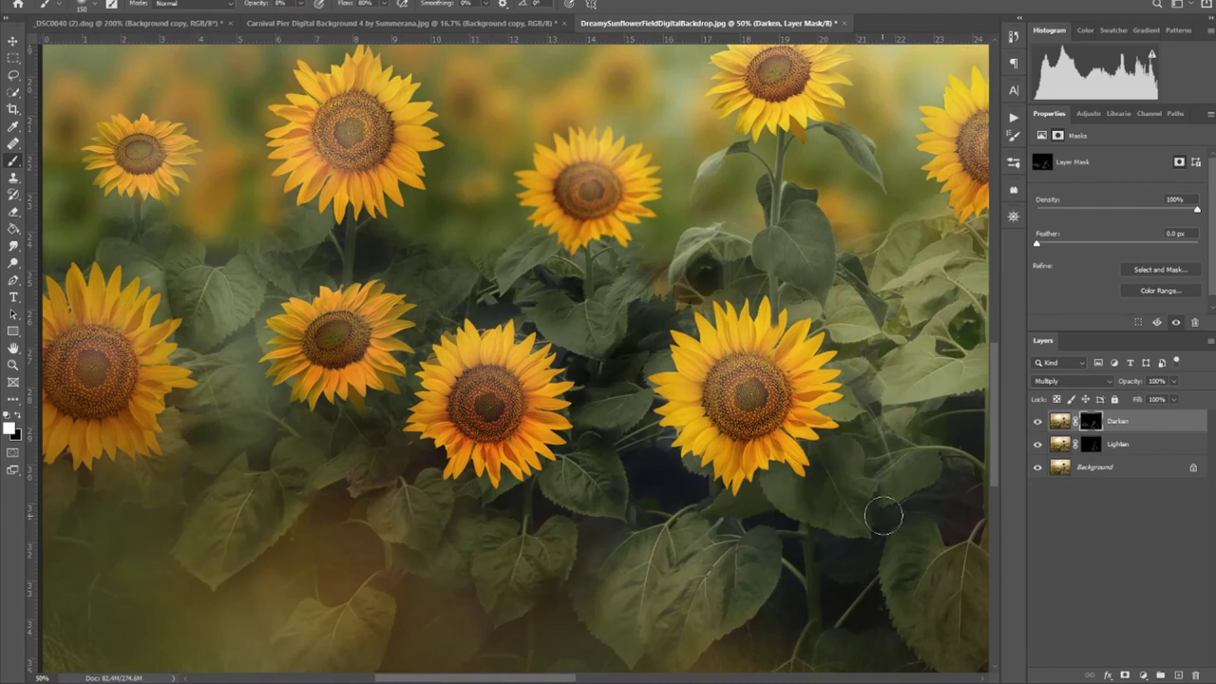
pyautogui.hscroll(5, 961, 389)
pyautogui.scroll(1, 961, 390)
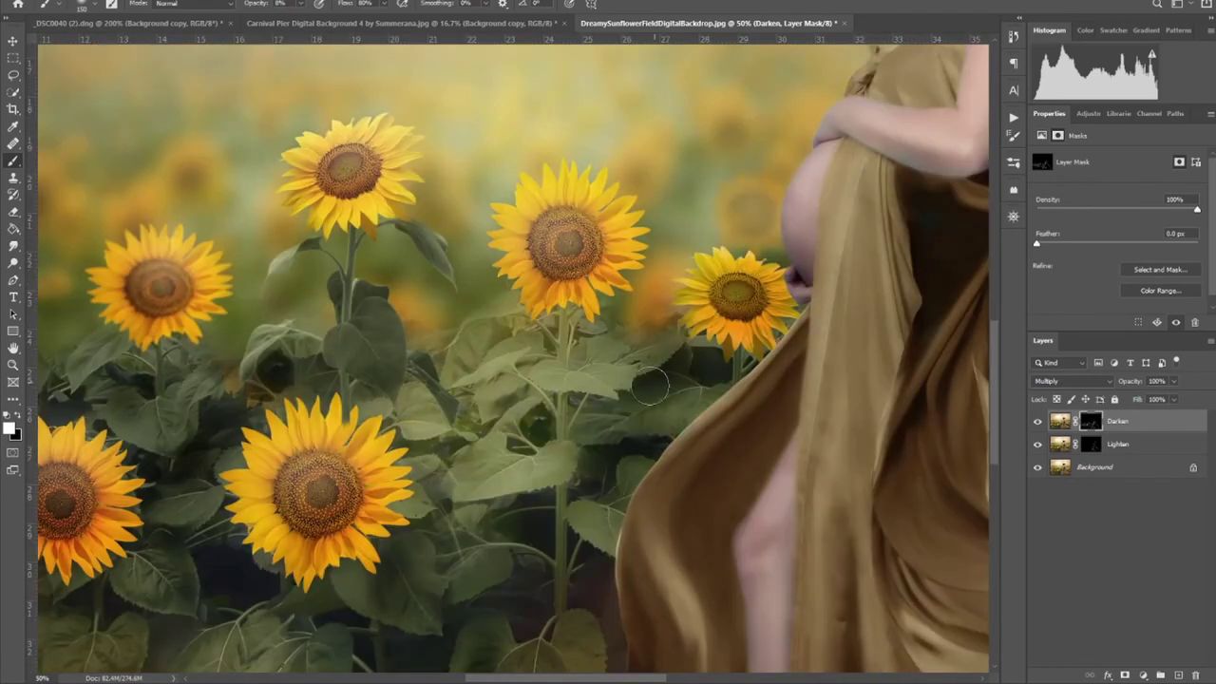
# - Darken the sunflowers and foliage behind the model above the train through the Darken mask, and select the Lighten layer's mask
pyautogui.hscroll(8, 548, 510)
pyautogui.moveTo(549, 510)
pyautogui.mouseDown()
pyautogui.moveTo(678, 572)
pyautogui.moveTo(844, 534)
pyautogui.moveTo(833, 336)
pyautogui.moveTo(668, 374)
pyautogui.mouseUp()
pyautogui.moveTo(788, 480)
pyautogui.mouseDown()
pyautogui.moveTo(698, 238)
pyautogui.moveTo(555, 304)
pyautogui.moveTo(546, 353)
pyautogui.moveTo(389, 285)
pyautogui.mouseUp()
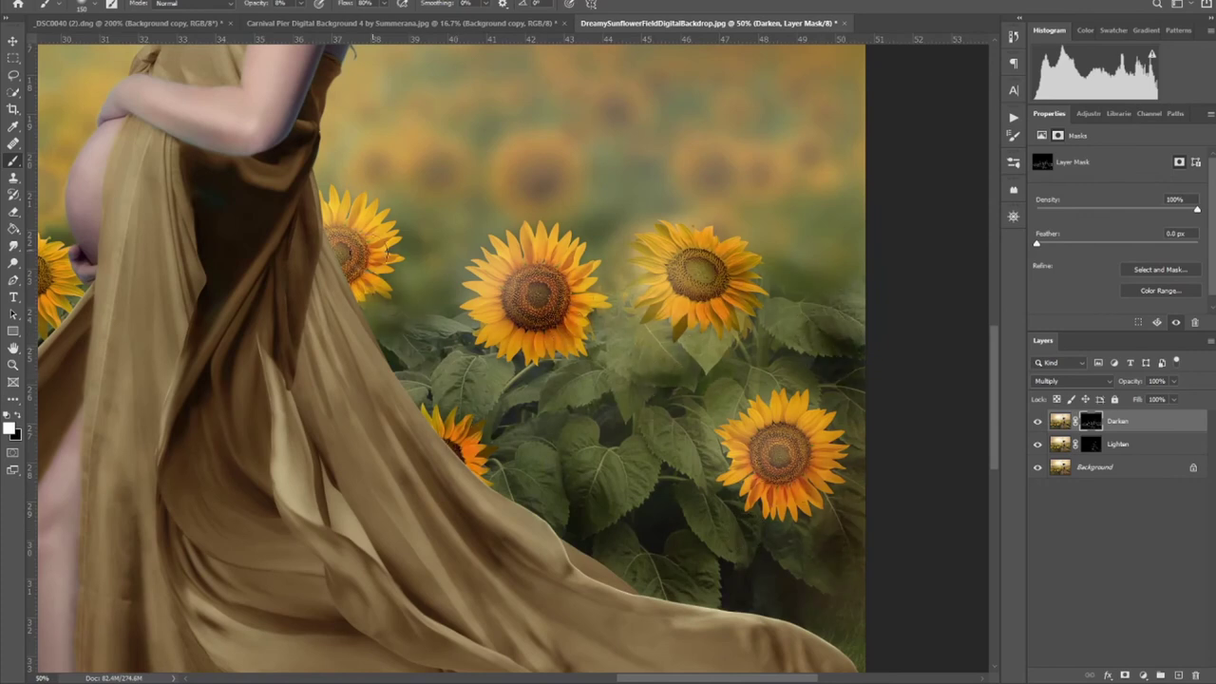
pyautogui.hotkey('alt', '[')
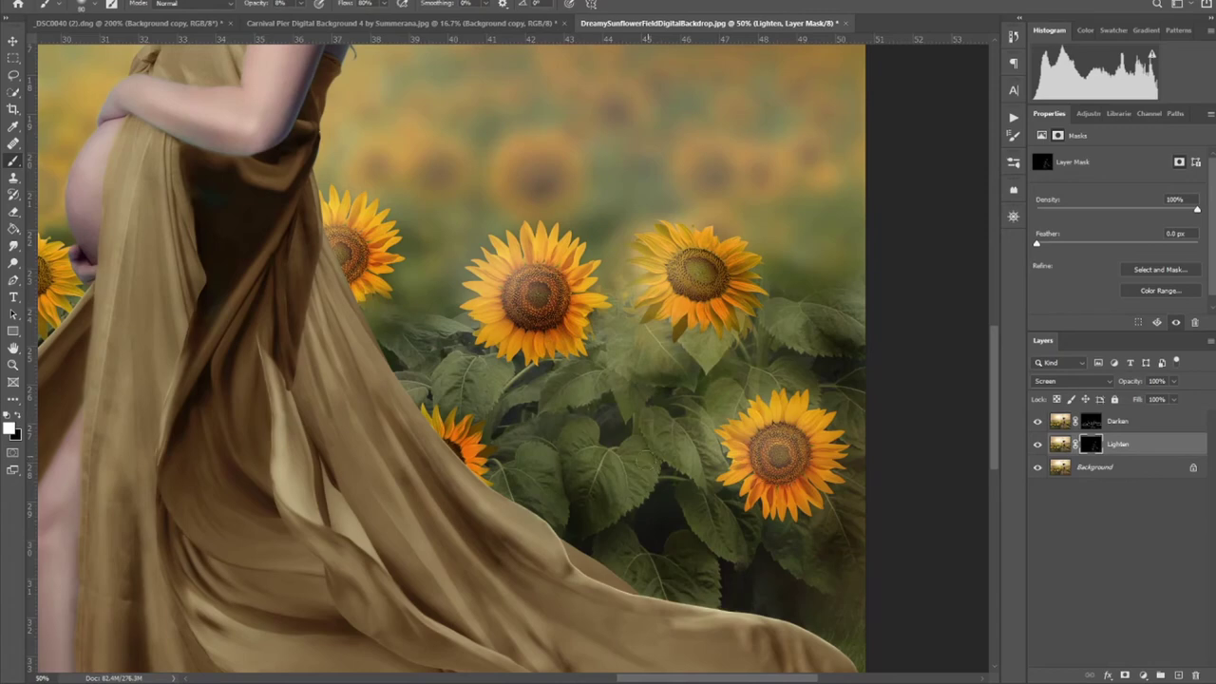
# - Brighten the sunflowers and leaves in front of the model through the Lighten mask at 8% brush opacity
pyautogui.hscroll(-10, 855, 318)
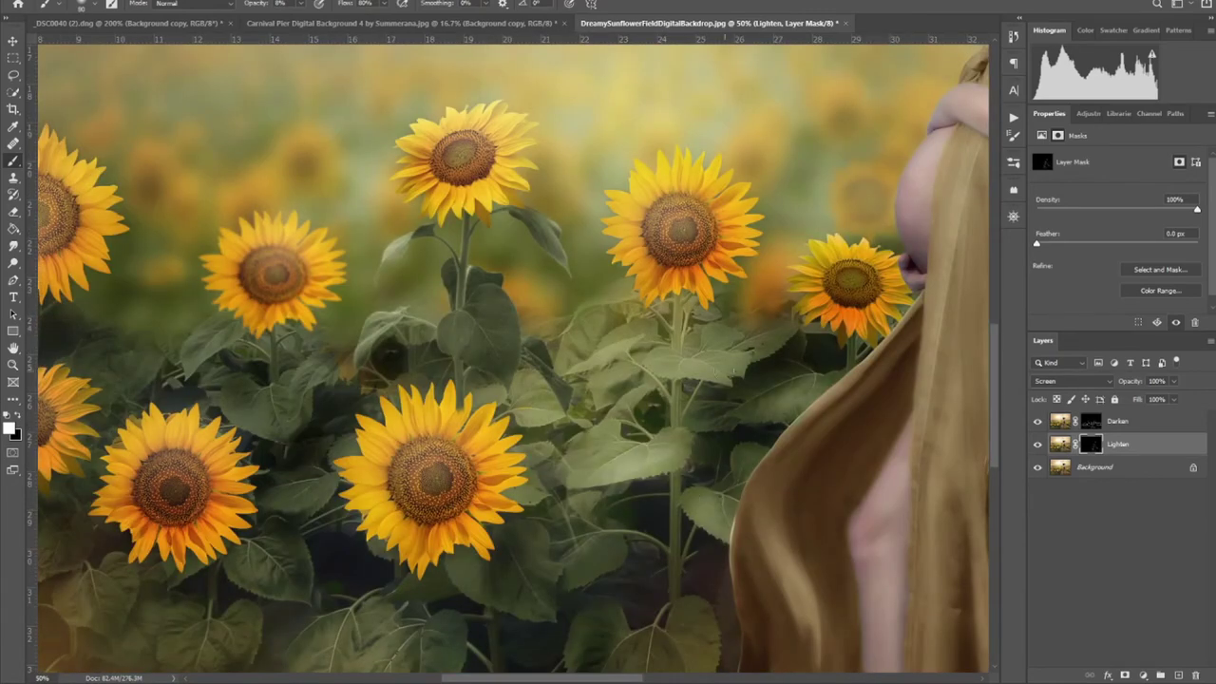
pyautogui.scroll(-2, 570, 513)
pyautogui.hscroll(-1, 570, 512)
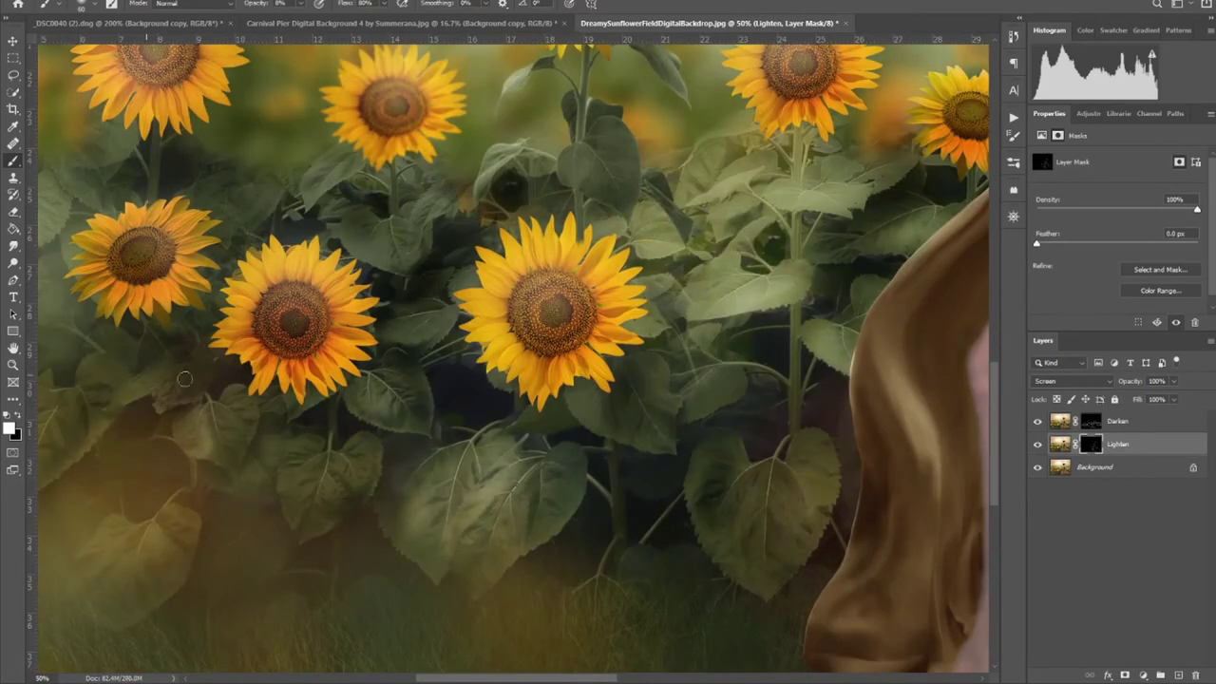
pyautogui.hscroll(-5, 421, 387)
pyautogui.scroll(2, 421, 388)
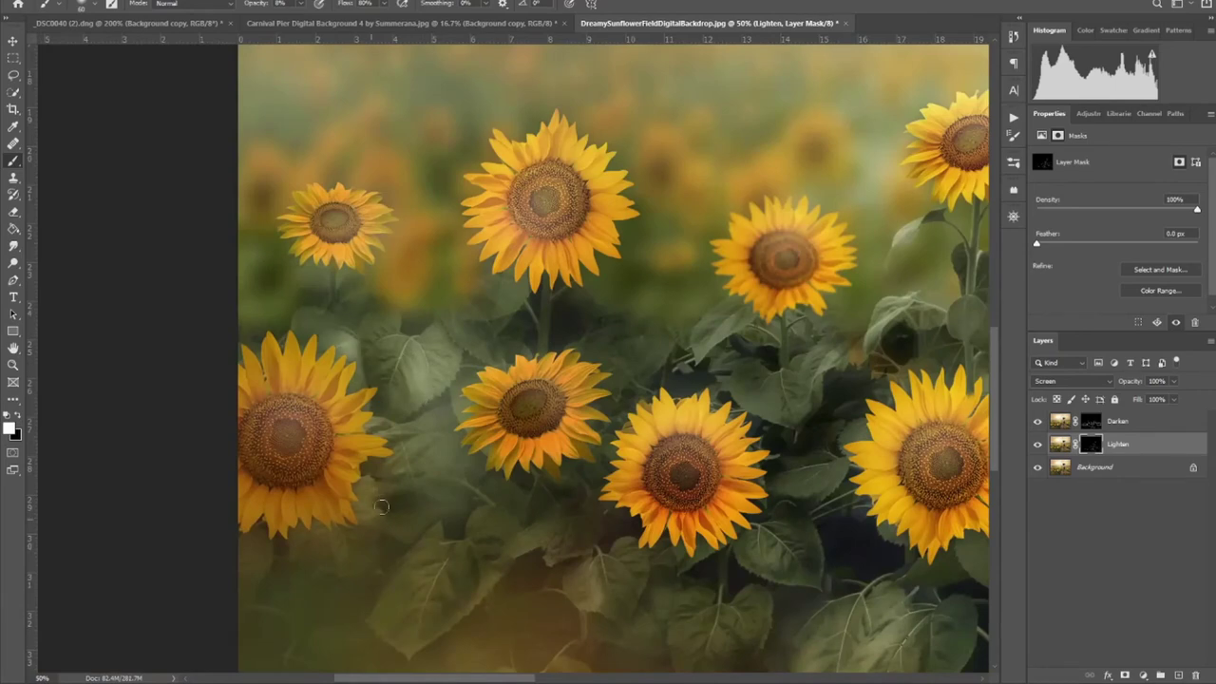
pyautogui.hscroll(5, 556, 228)
pyautogui.scroll(1, 555, 228)
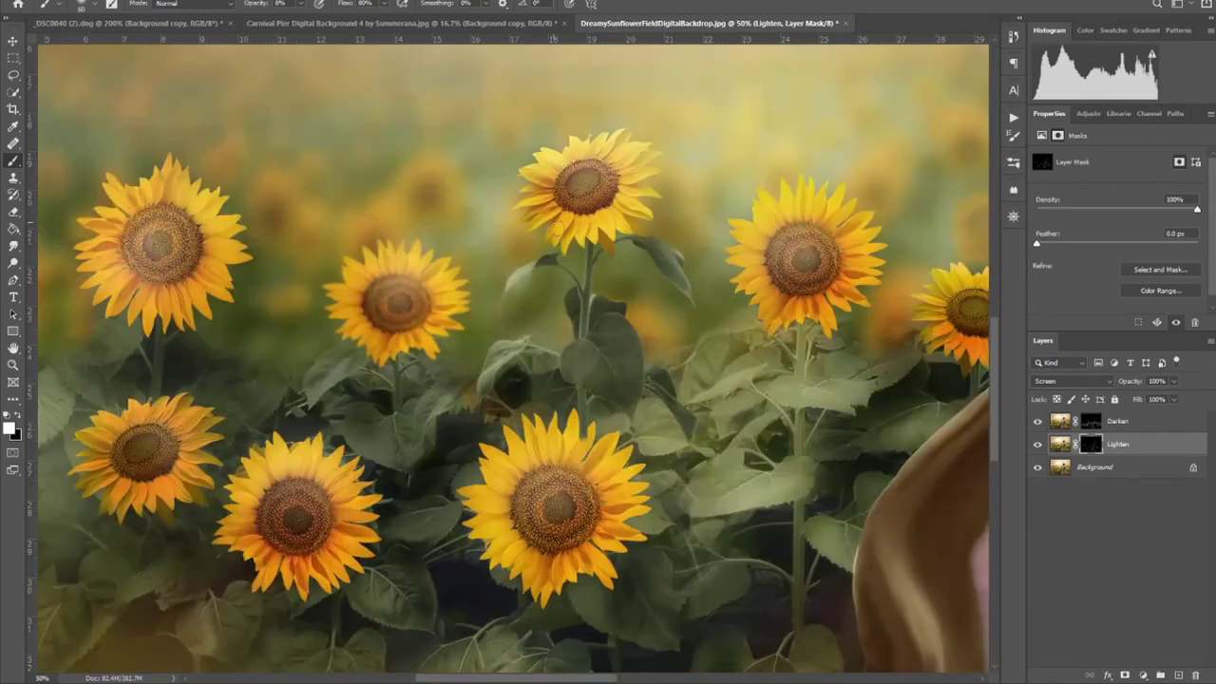
pyautogui.hscroll(5, 622, 381)
pyautogui.scroll(-1, 622, 381)
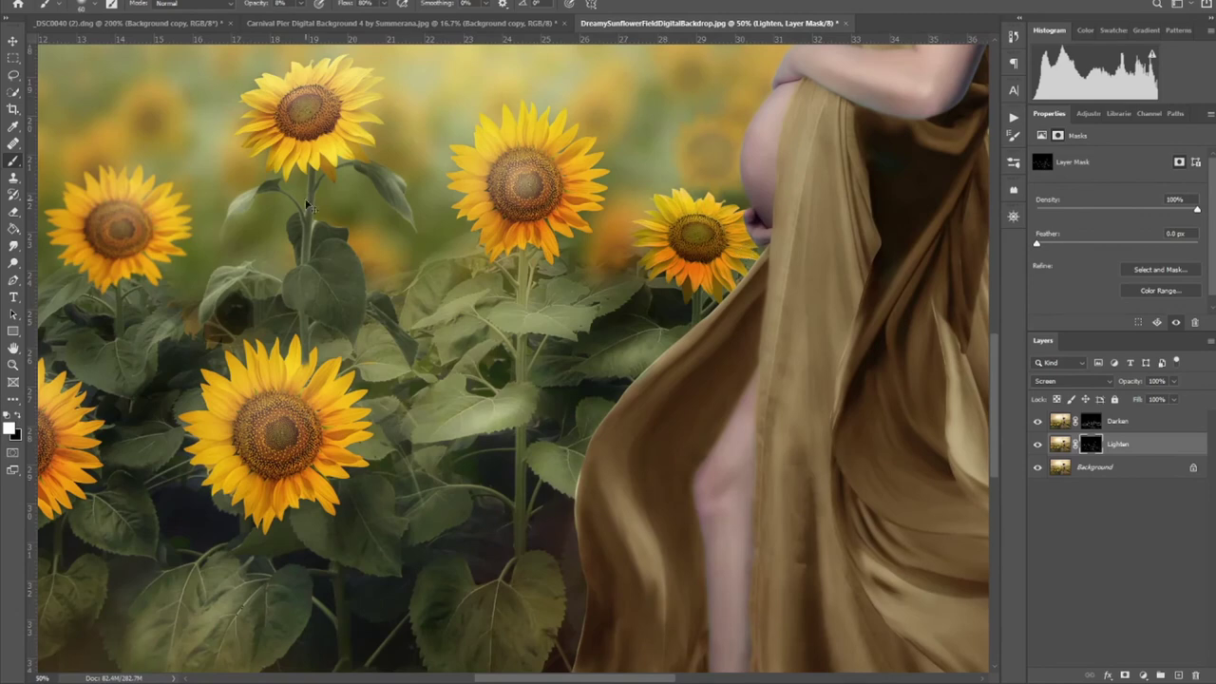
pyautogui.hotkey('ctrl', '0')
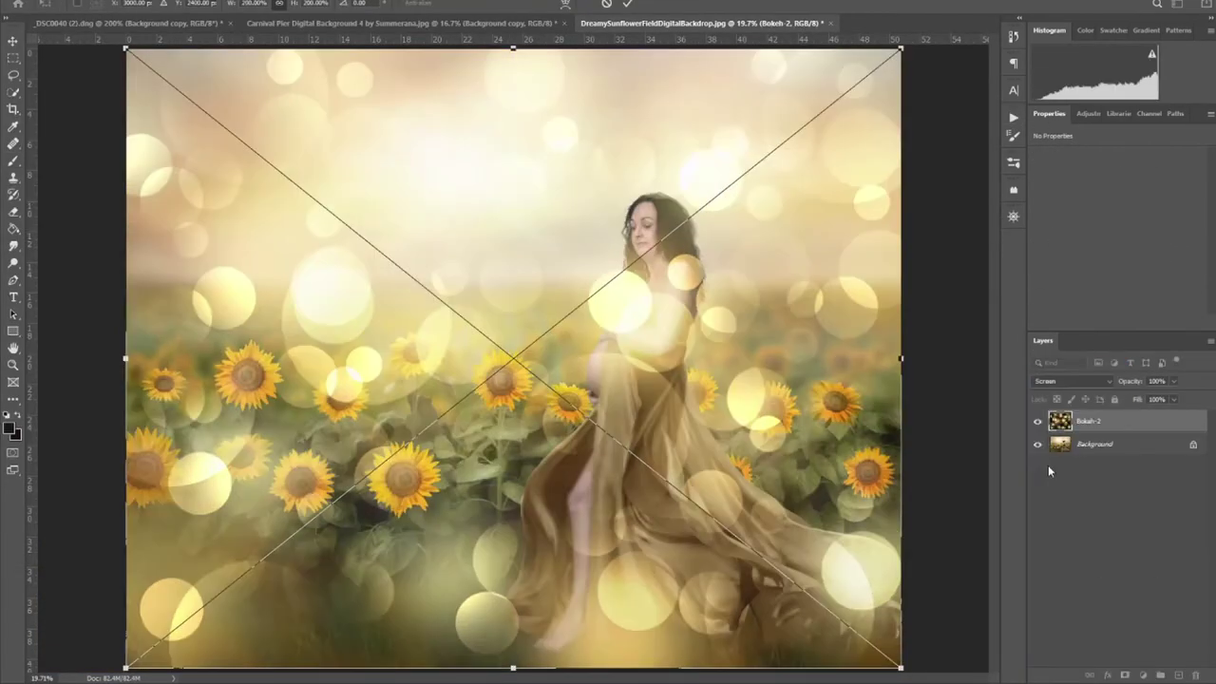
# - Try the Bokeh-2 overlay in Screen mode at 48% opacity, hide it, and consider the bubble overlays in the Possible Extras folder
pyautogui.click(1173, 381)
pyautogui.moveTo(1173, 395); pyautogui.dragTo(1145, 399)
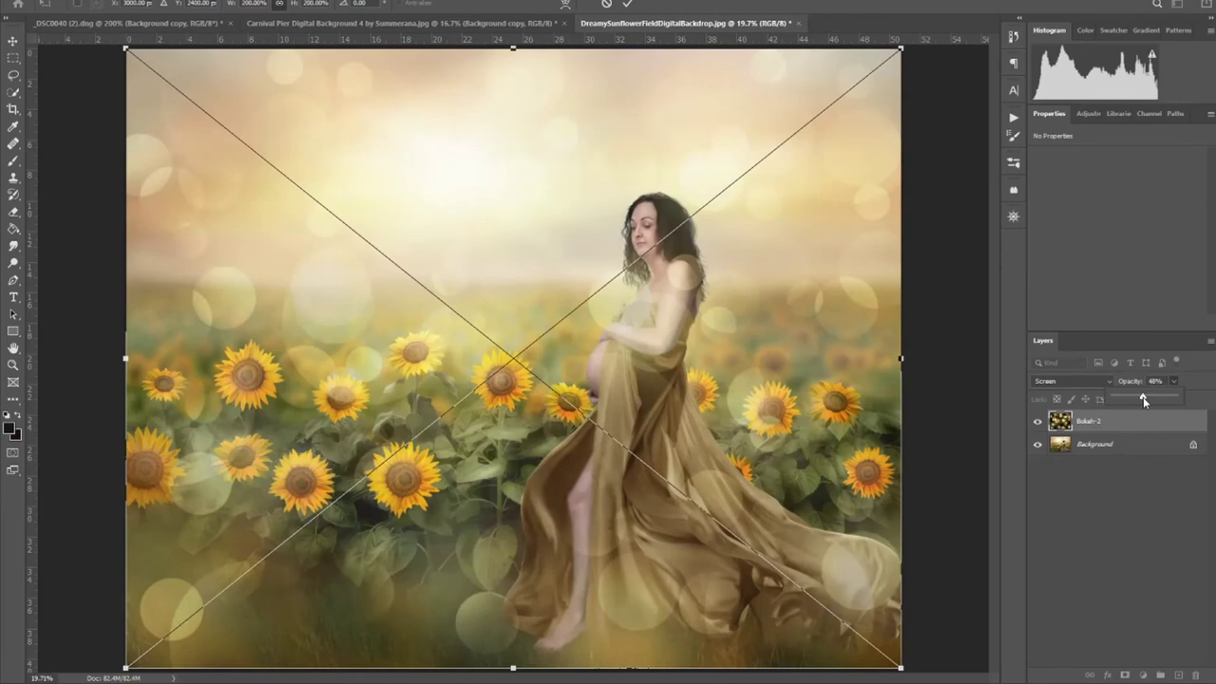
pyautogui.press('Return')
pyautogui.click(1037, 421)
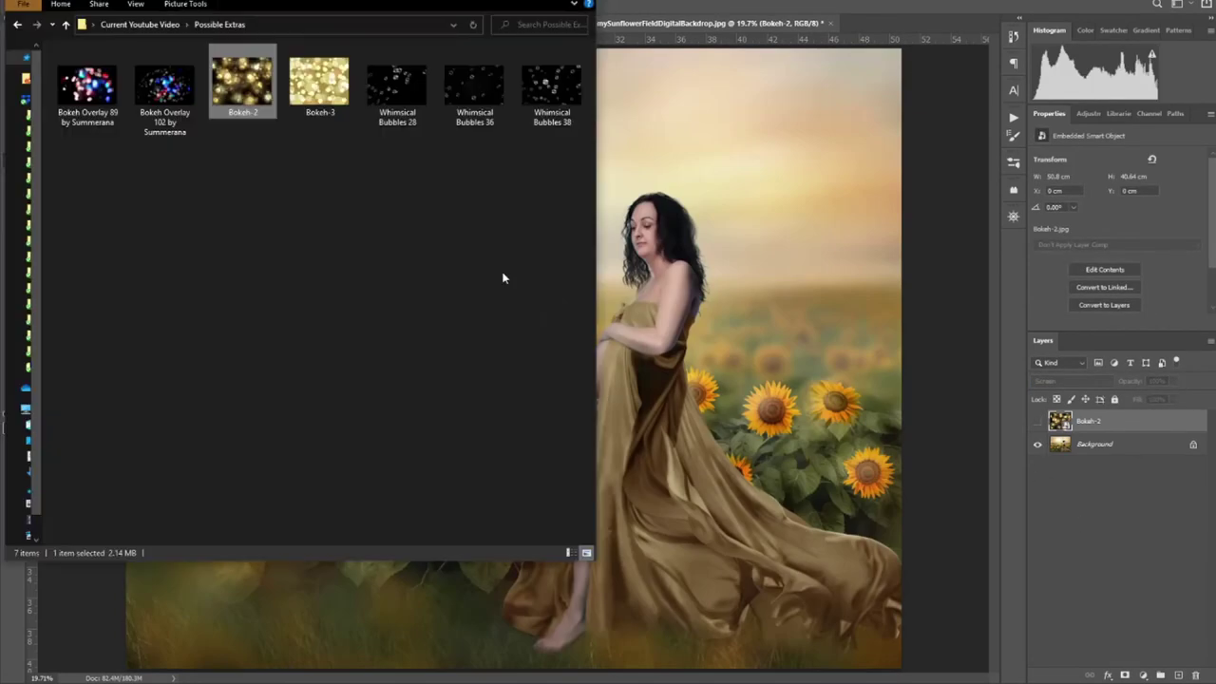
pyautogui.click(552, 90)
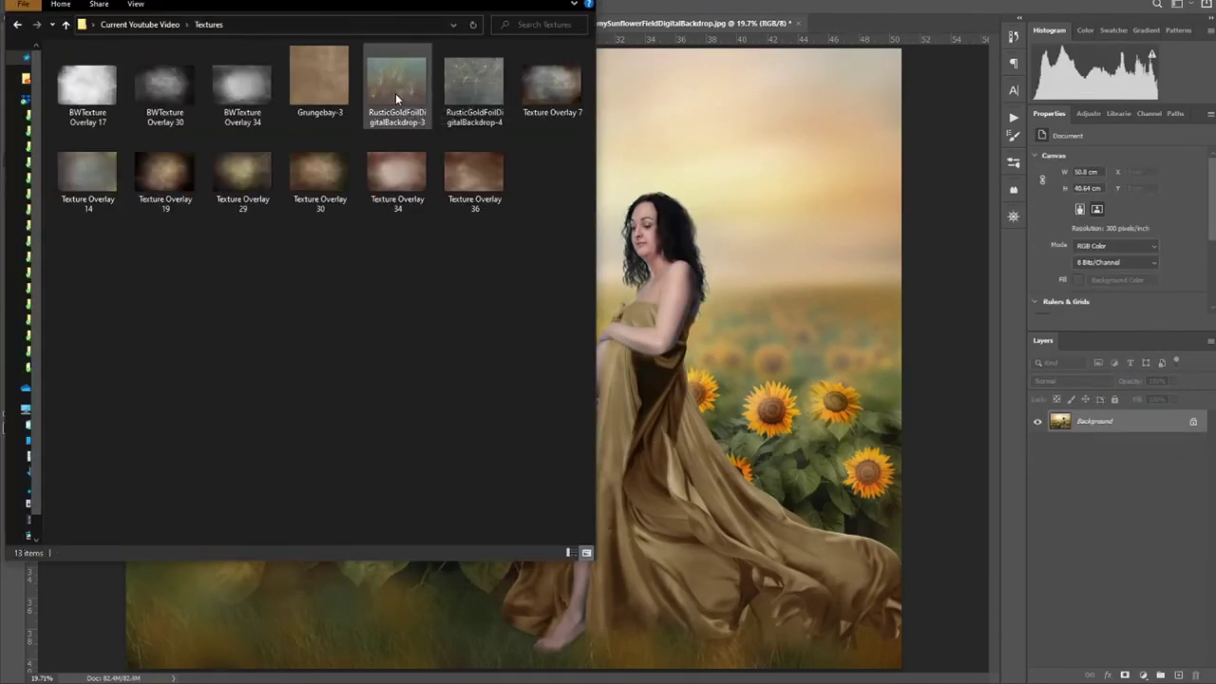
# - Add Texture Overlay 19, BWTexture Overlay 17 and RusticGoldFoilDigitalBackdrop-3, showing only the gold foil layer in Overlay mode at 54% opacity
pyautogui.moveTo(166, 169); pyautogui.dragTo(637, 562)
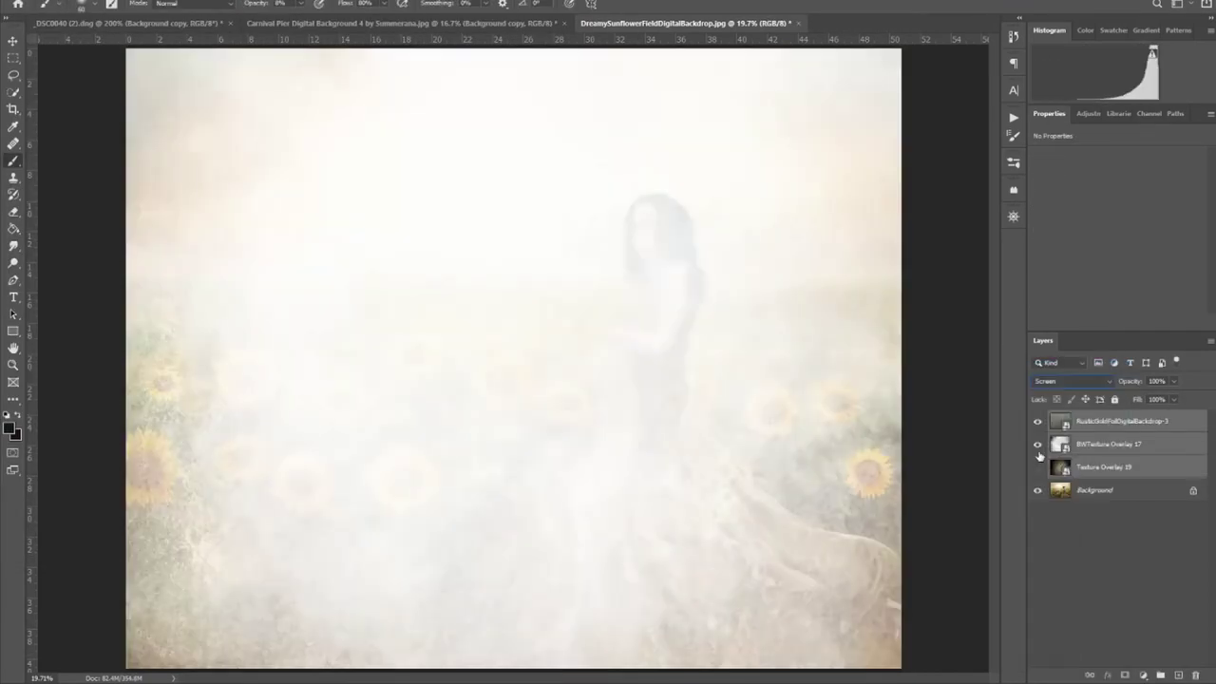
pyautogui.click(1071, 381)
pyautogui.click(1049, 501)
pyautogui.click(1172, 381)
pyautogui.moveTo(1170, 399); pyautogui.dragTo(1151, 400)
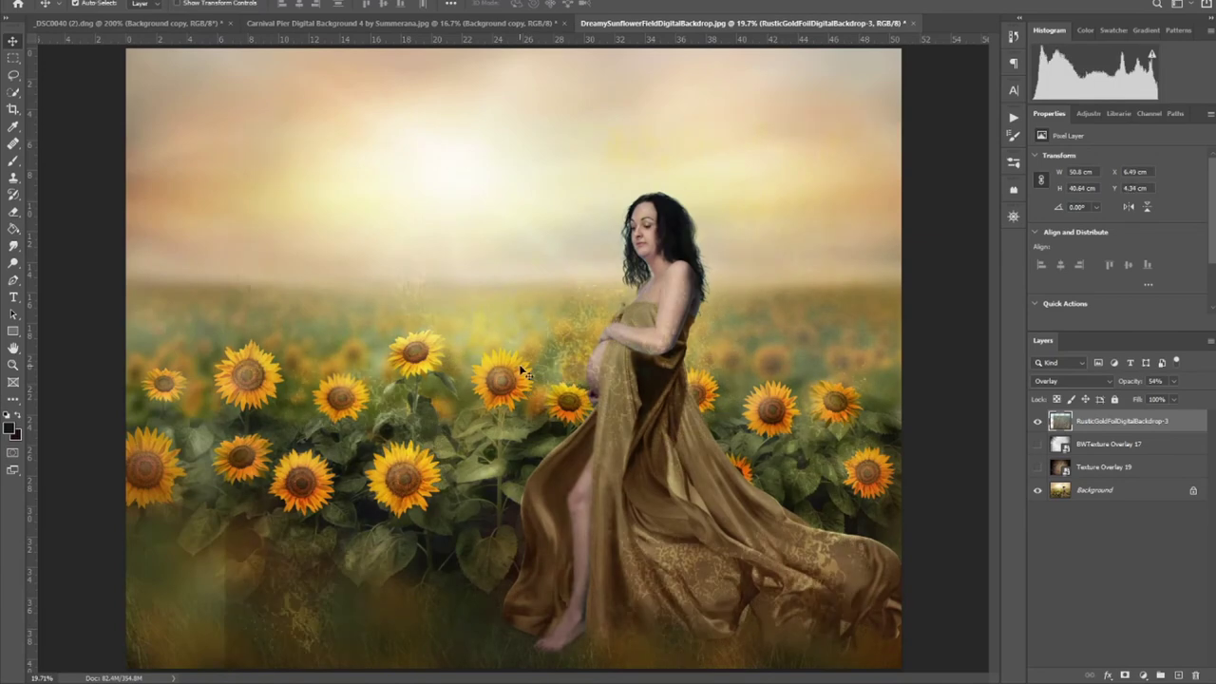
# - Transform the gold foil texture so that its pattern lies tilted across the gown
pyautogui.hotkey('ctrl', 't')
pyautogui.rightClick(268, 252)
pyautogui.moveTo(267, 252); pyautogui.dragTo(520, 465)
pyautogui.press('Return')
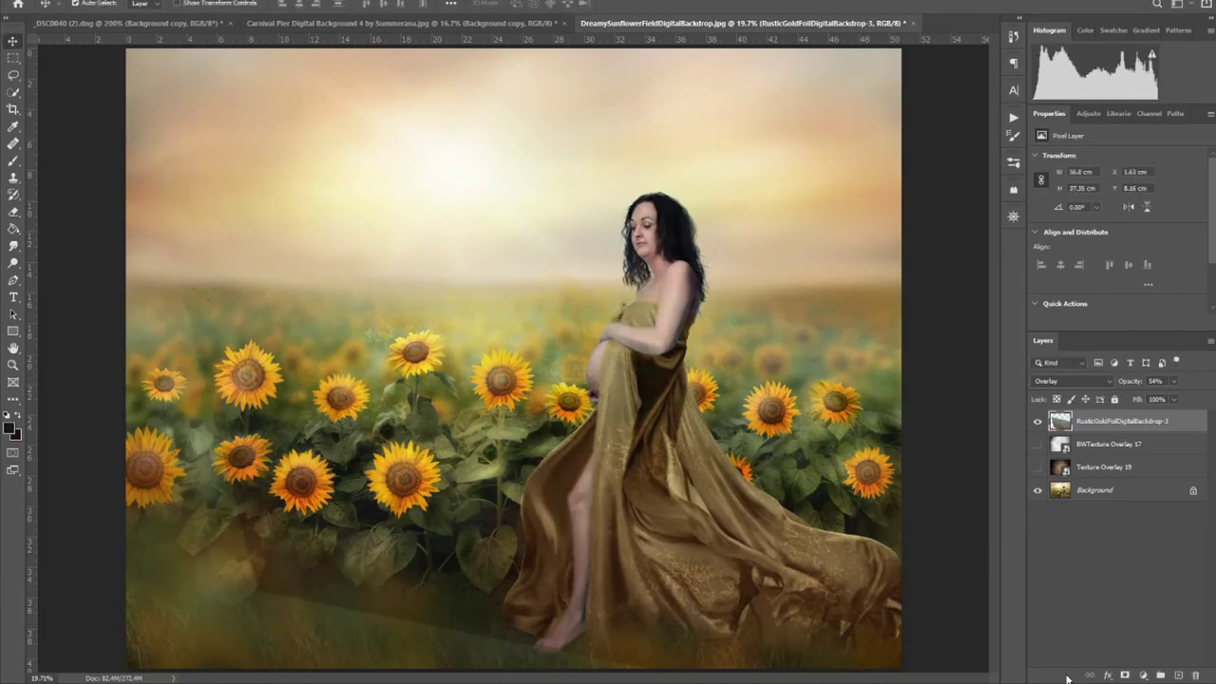
# - Add a layer mask to the gold foil texture, set it to Multiply, and paint it off the background around the gown
pyautogui.click(1124, 674)
pyautogui.click(1071, 381)
pyautogui.click(1054, 406)
pyautogui.click(13, 160)
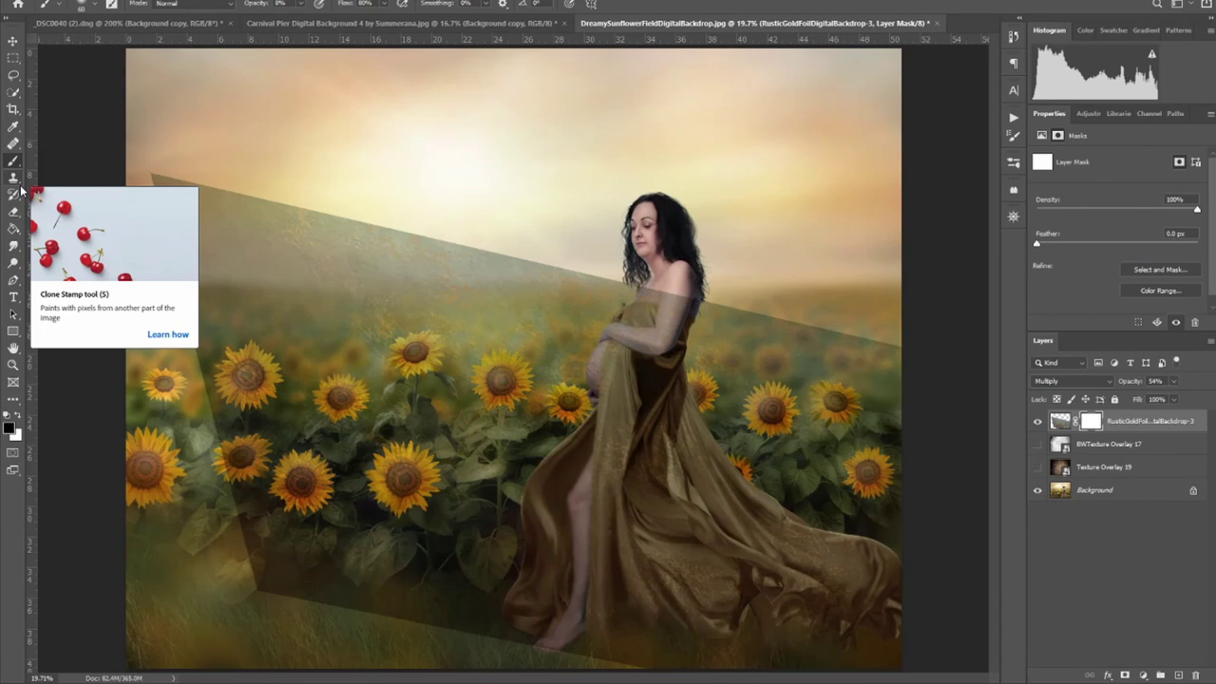
pyautogui.moveTo(359, 270)
pyautogui.mouseDown()
pyautogui.moveTo(703, 285)
pyautogui.moveTo(914, 434)
pyautogui.moveTo(556, 651)
pyautogui.moveTo(197, 449)
pyautogui.moveTo(570, 532)
pyautogui.moveTo(285, 569)
pyautogui.mouseUp()
# - Set the gold foil layer to Normal and mask the texture off the model's belly, hands, arm and the gown's surroundings
pyautogui.click(1071, 381)
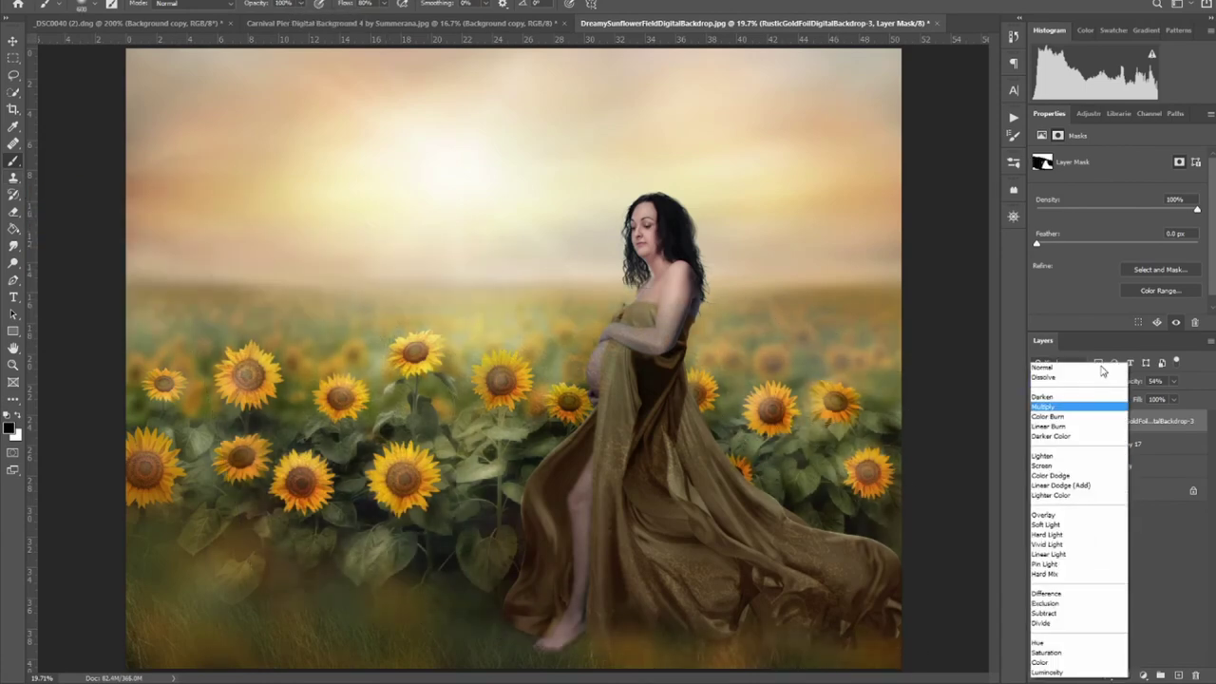
pyautogui.click(1046, 366)
pyautogui.scroll(3, 482, 491)
pyautogui.scroll(-3, 480, 589)
pyautogui.scroll(3, 480, 589)
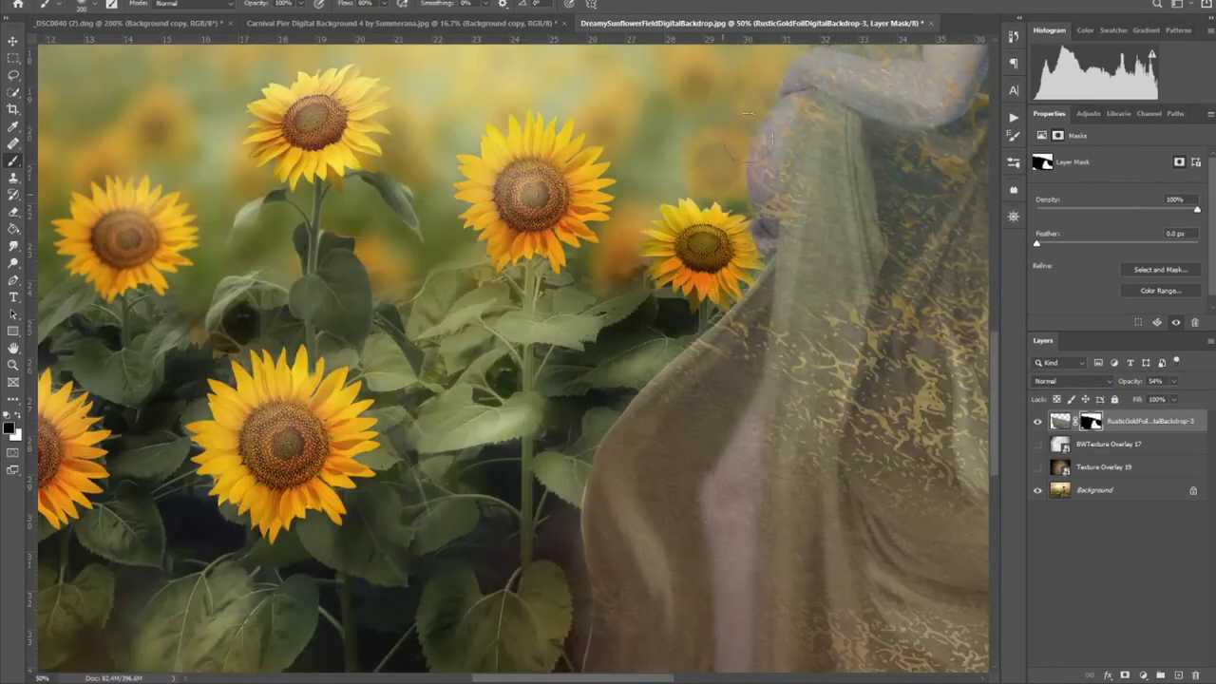
pyautogui.hscroll(2, 503, 532)
pyautogui.scroll(-3, 534, 475)
pyautogui.scroll(10, 569, 427)
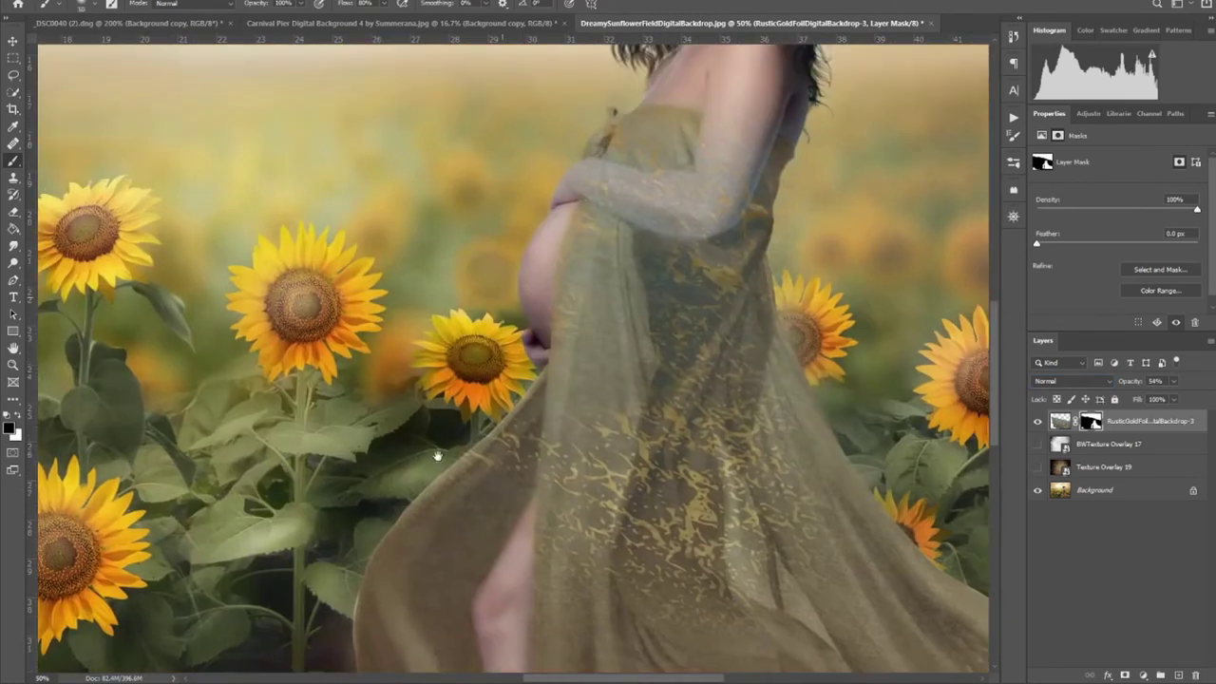
pyautogui.hscroll(2, 665, 380)
pyautogui.moveTo(535, 282)
pyautogui.mouseDown()
pyautogui.moveTo(573, 359)
pyautogui.moveTo(605, 398)
pyautogui.moveTo(632, 371)
pyautogui.mouseUp()
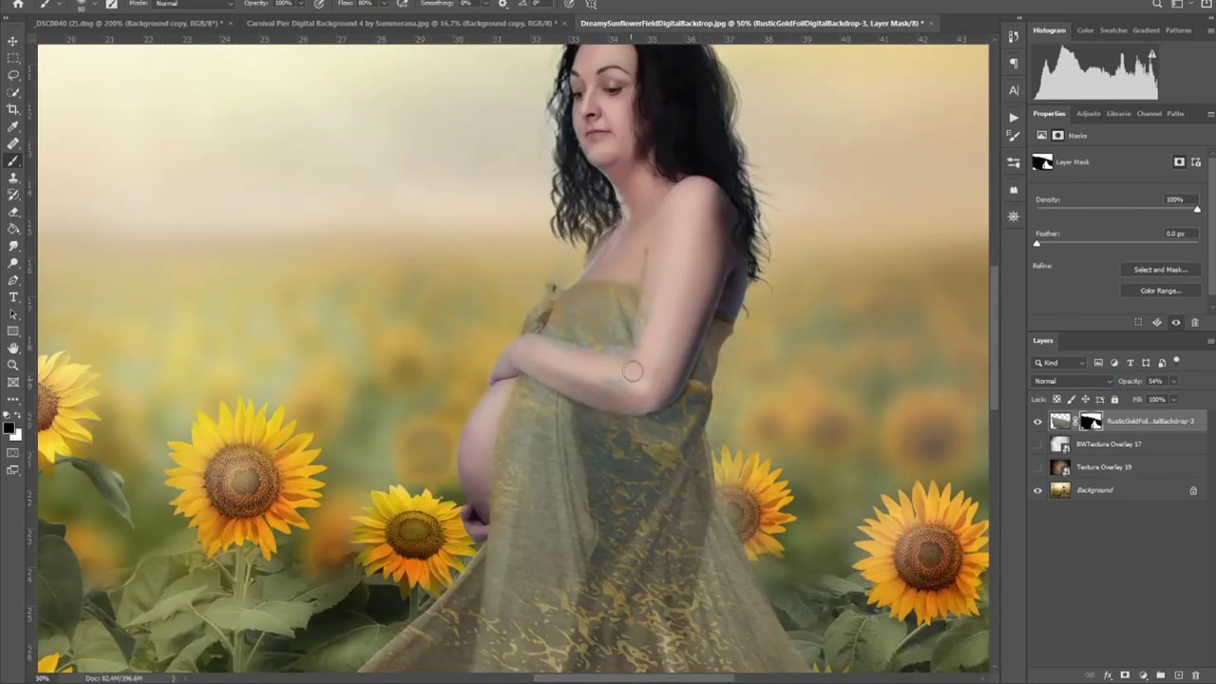
pyautogui.scroll(-5, 512, 361)
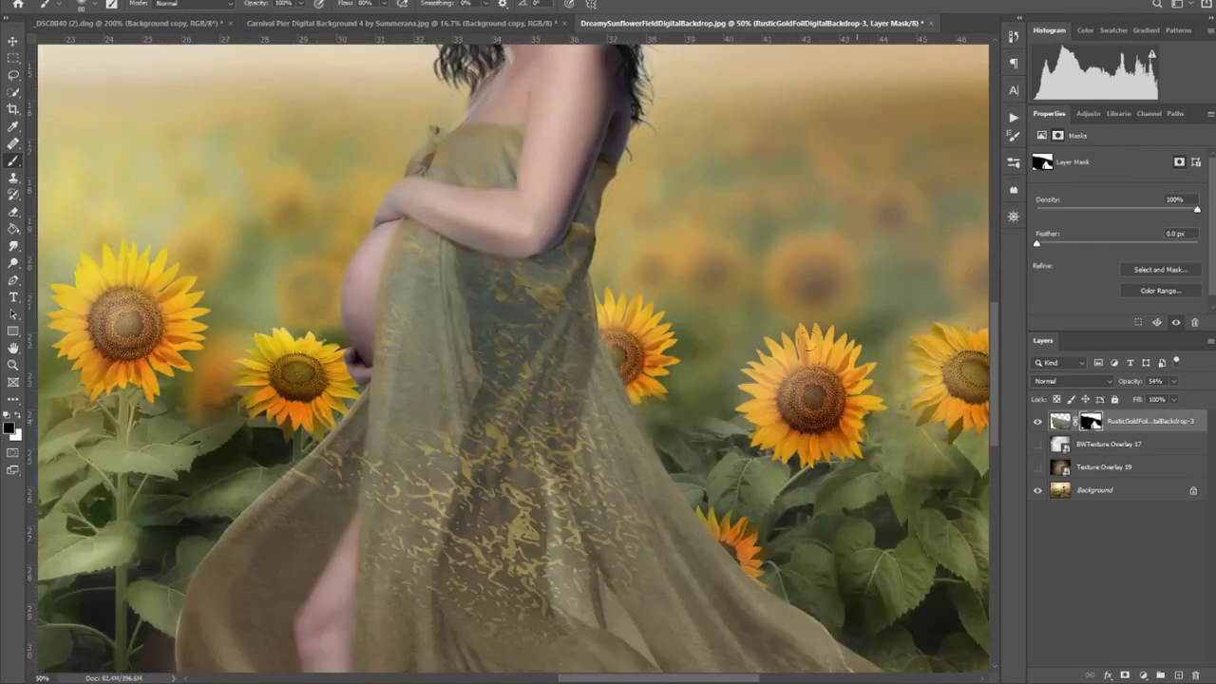
pyautogui.hscroll(3, 513, 360)
# - Set the gold foil layer to Overlay mode at 34% opacity
pyautogui.hotkey('ctrl', '0')
pyautogui.click(1071, 381)
pyautogui.click(1072, 581)
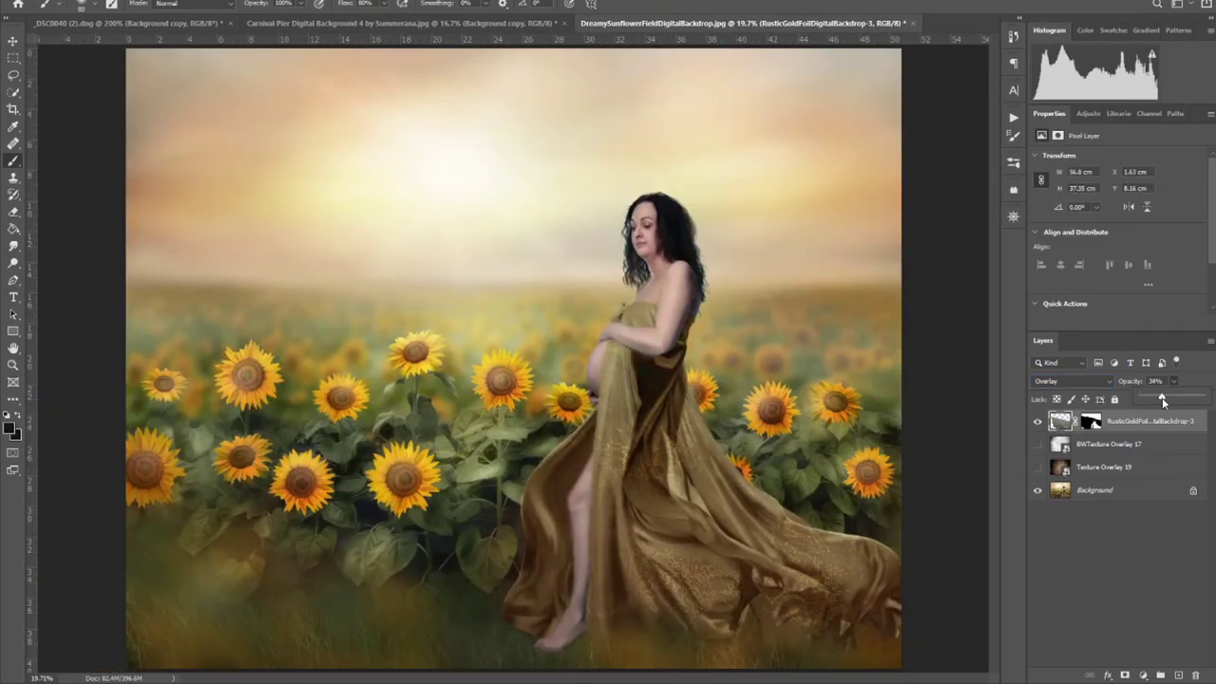
# - Show Texture Overlay 19 in Multiply mode at 20% opacity and mask it off the model
pyautogui.click(1037, 443)
pyautogui.click(1106, 444)
pyautogui.click(1071, 380)
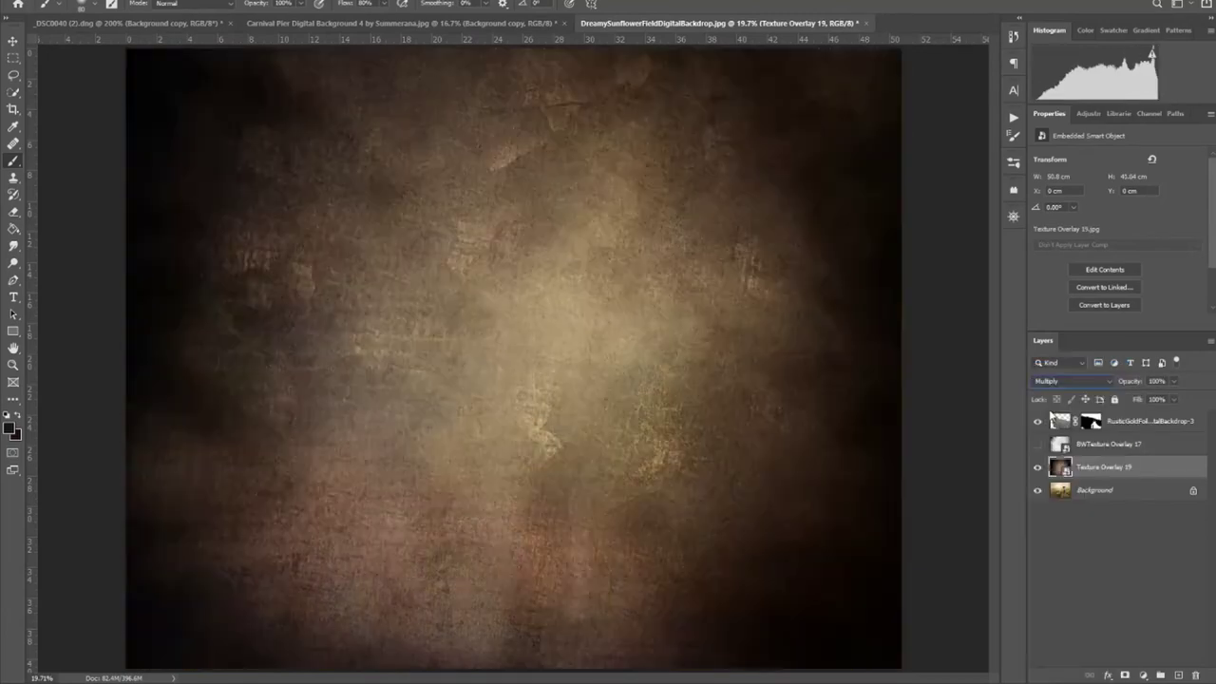
pyautogui.moveTo(1175, 397); pyautogui.dragTo(1129, 399)
pyautogui.click(1126, 674)
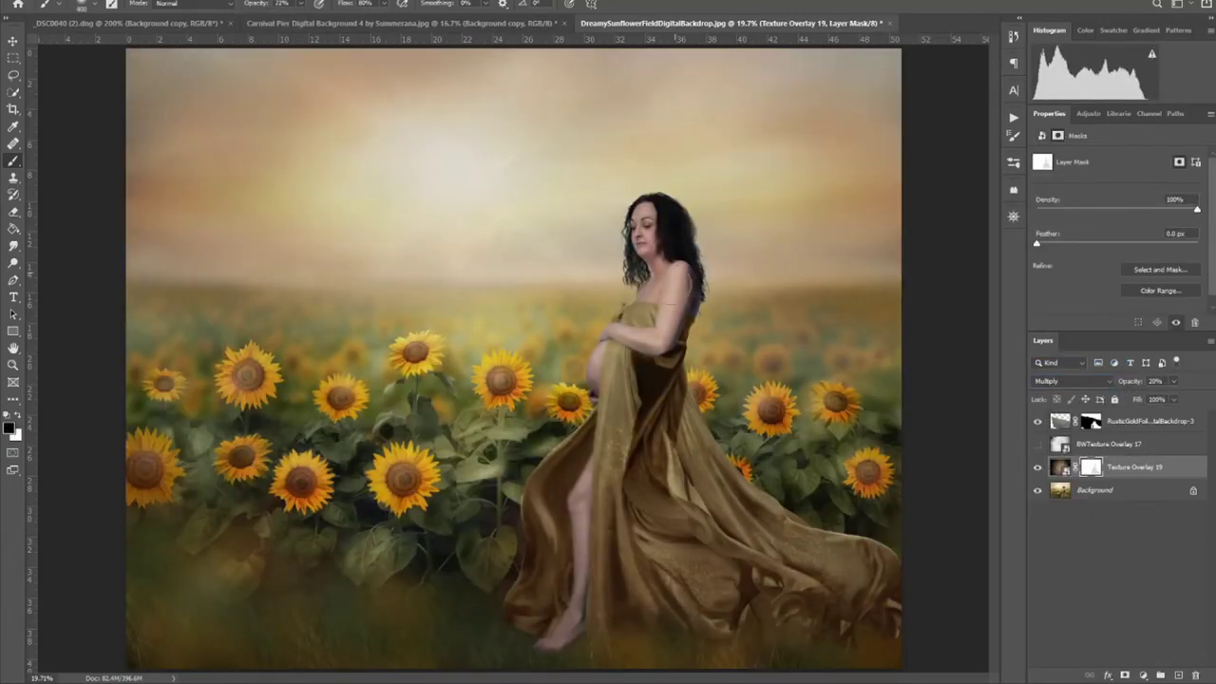
# - Show BWTexture Overlay 17 in Soft Light mode with a layer mask, and choose a Kyle's watercolor eraser brush
pyautogui.click(1037, 443)
pyautogui.click(1107, 444)
pyautogui.click(1013, 136)
pyautogui.scroll(2, 831, 380)
pyautogui.scroll(-2, 832, 380)
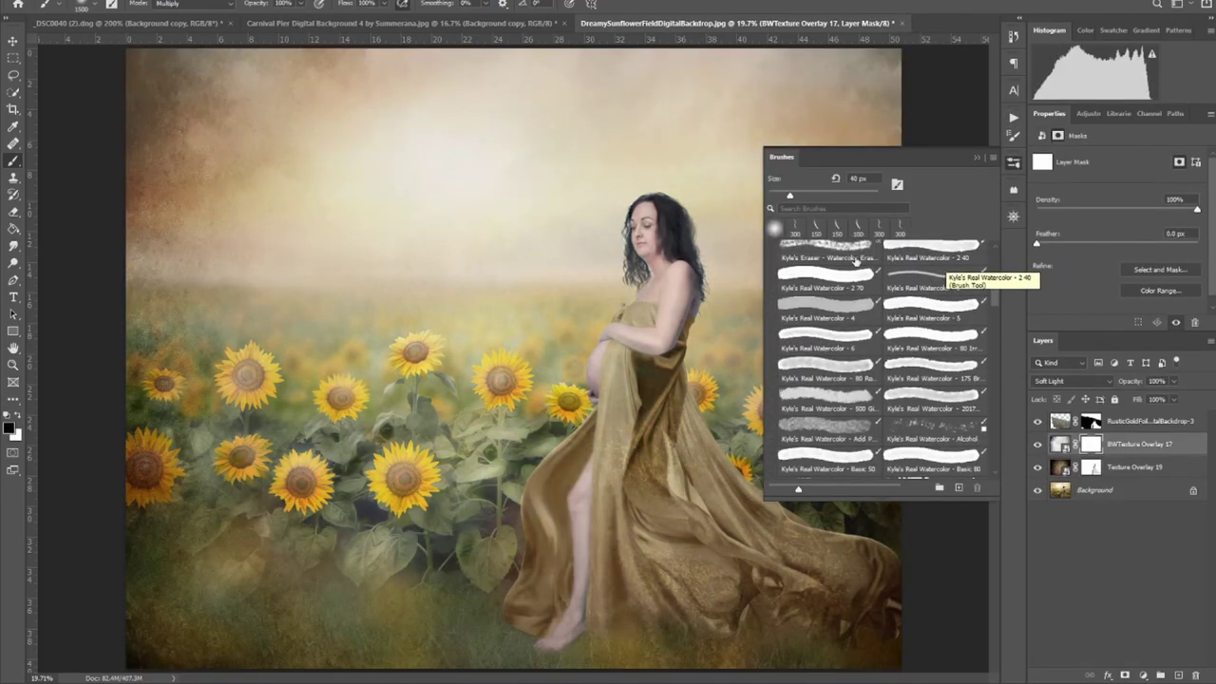
pyautogui.doubleClick(859, 238)
pyautogui.press('e')
pyautogui.press('b')
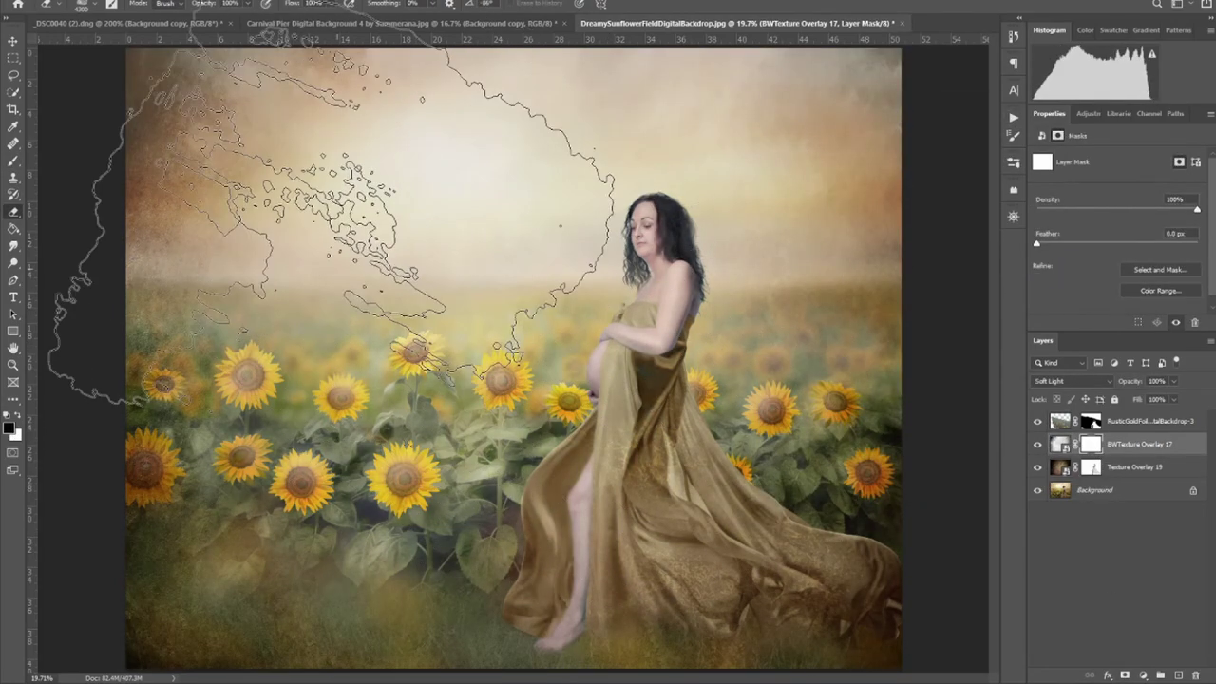
# - Fade BWTexture Overlay 17 in the middle of the picture by stamping a very large brush on its mask at 26% opacity
pyautogui.click(1014, 136)
pyautogui.click(1014, 136)
pyautogui.click(508, 367)
pyautogui.hotkey('ctrl', 'z')
pyautogui.press('2')
pyautogui.press('6')
pyautogui.click(508, 367)
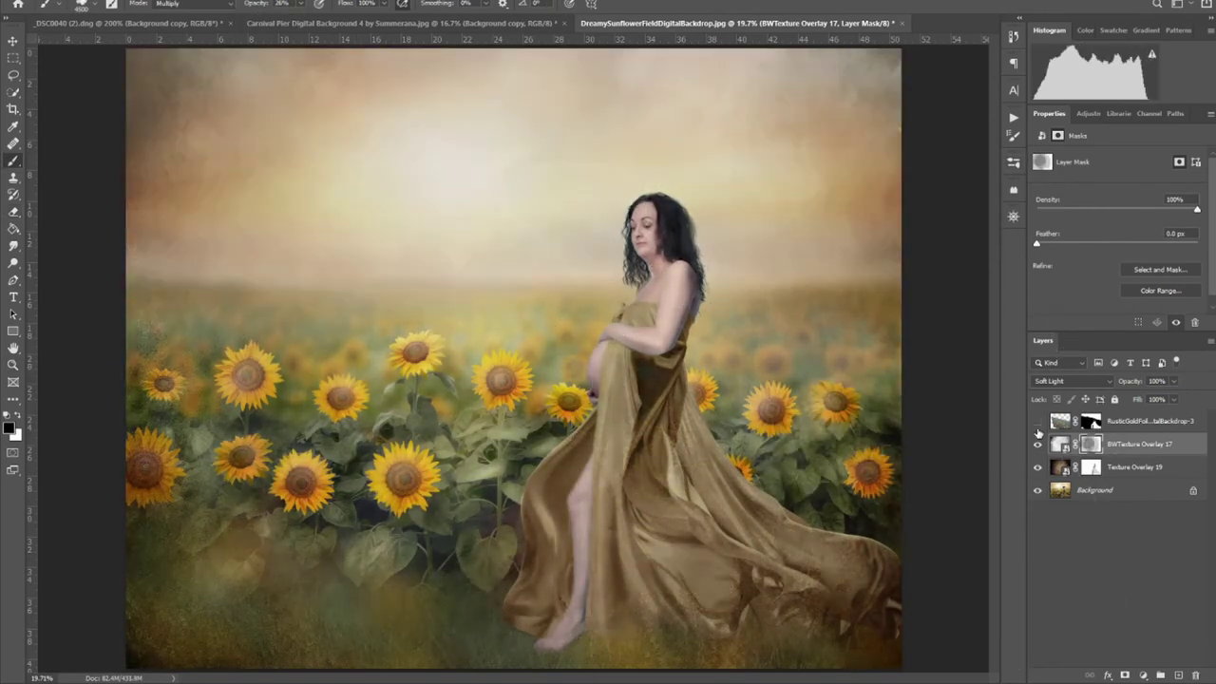
# - Replace the gold foil texture with Grungebay-3 stretched over the whole canvas, blended in Overlay mode at 51% opacity
pyautogui.hotkey('alt', 'Tab')
pyautogui.moveTo(320, 86); pyautogui.dragTo(636, 277)
pyautogui.moveTo(744, 357); pyautogui.dragTo(903, 357)
pyautogui.click(1071, 381)
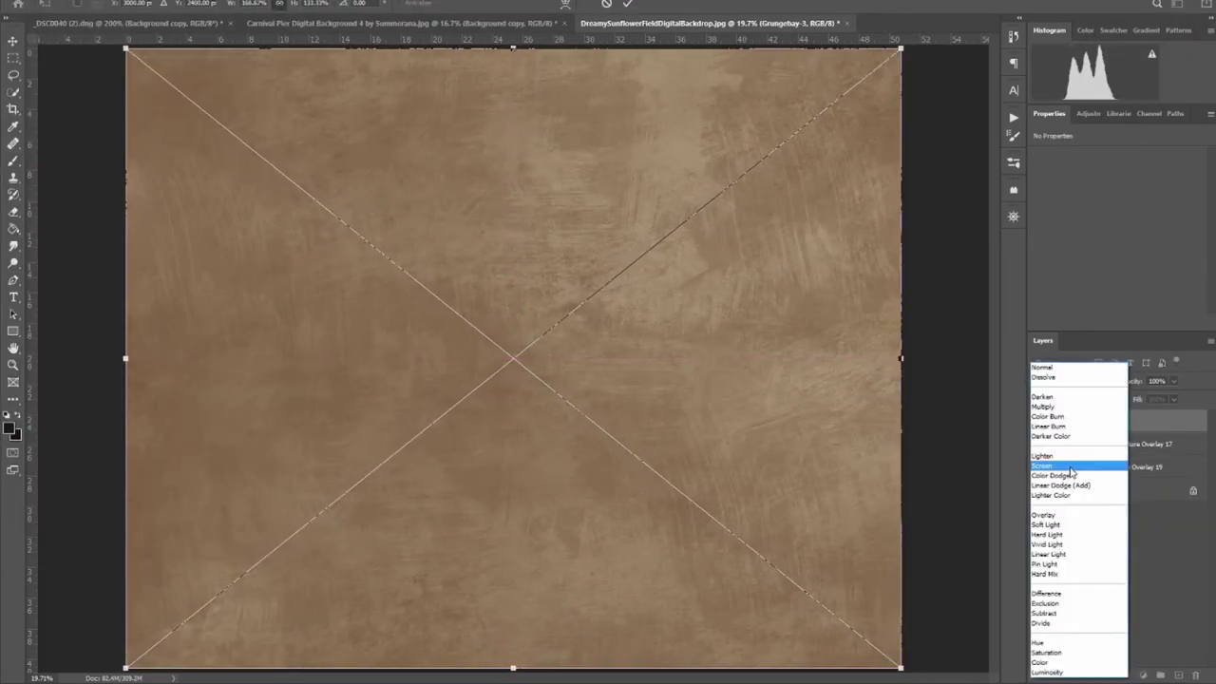
pyautogui.click(1073, 466)
pyautogui.click(1173, 381)
pyautogui.moveTo(1178, 399); pyautogui.dragTo(1146, 400)
pyautogui.press('Return')
# - Mask the Grungebay-3 texture off the model, and lower the opacity of that layer to about 41% and of BWTexture Overlay 17 as well
pyautogui.scroll(3, 646, 280)
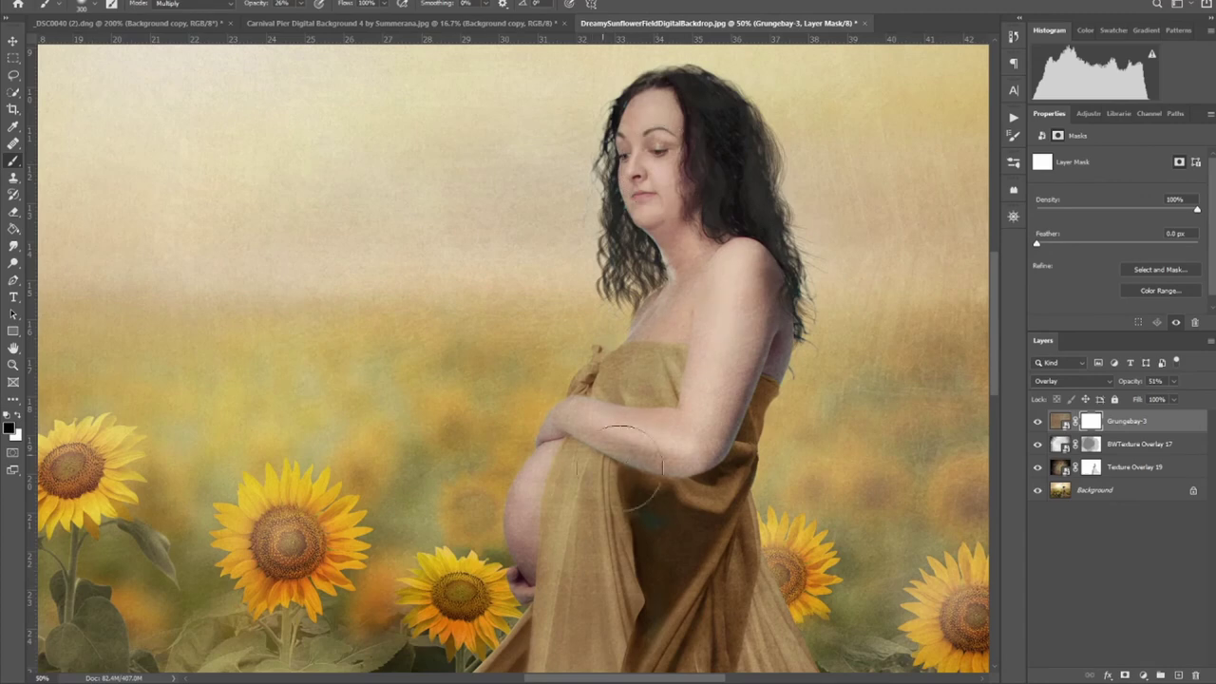
pyautogui.scroll(-10, 632, 465)
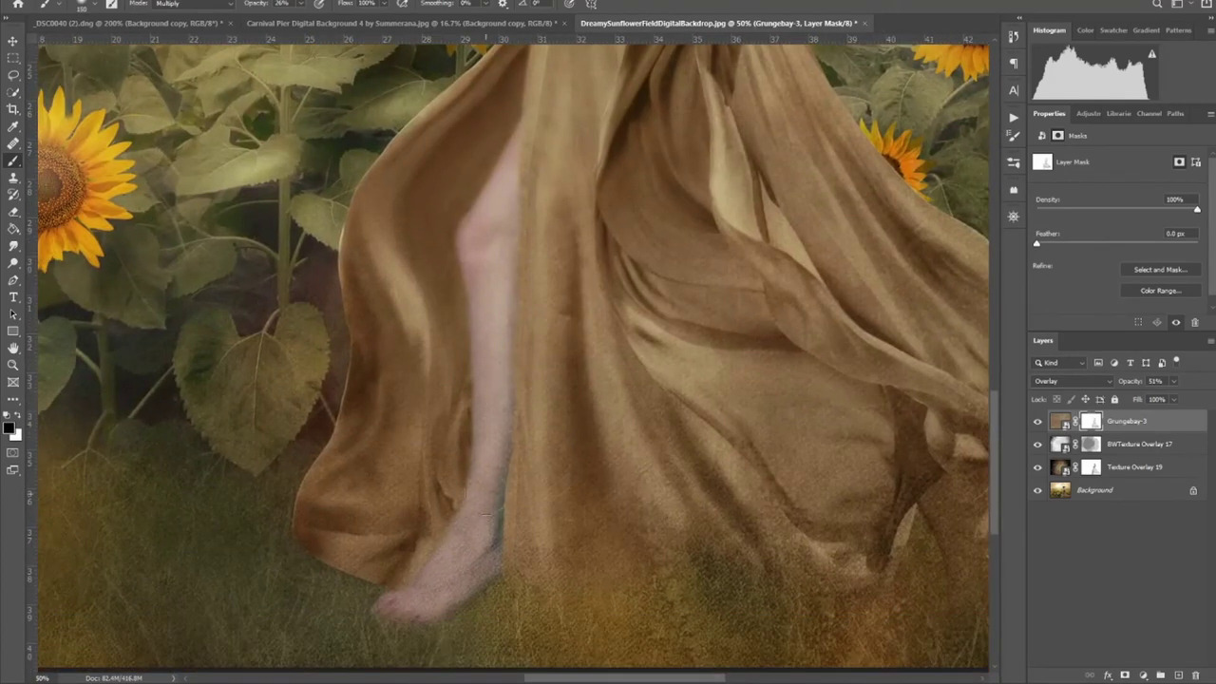
pyautogui.scroll(10, 486, 514)
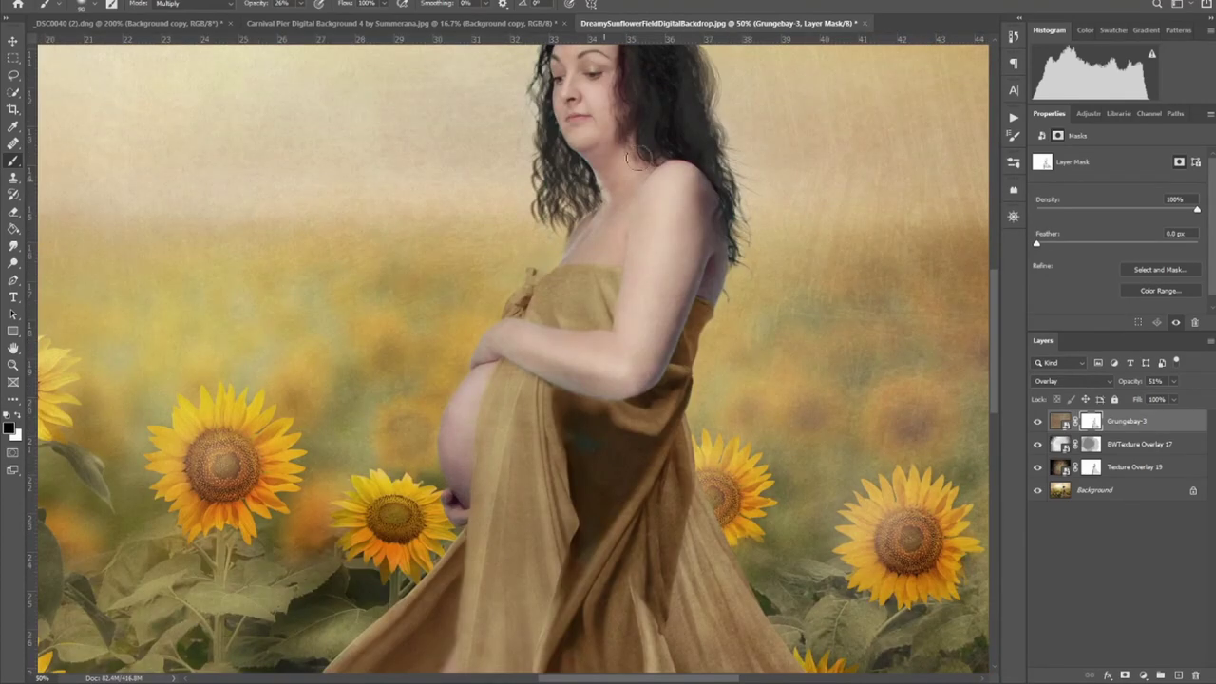
pyautogui.scroll(3, 638, 156)
pyautogui.hotkey('ctrl', '0')
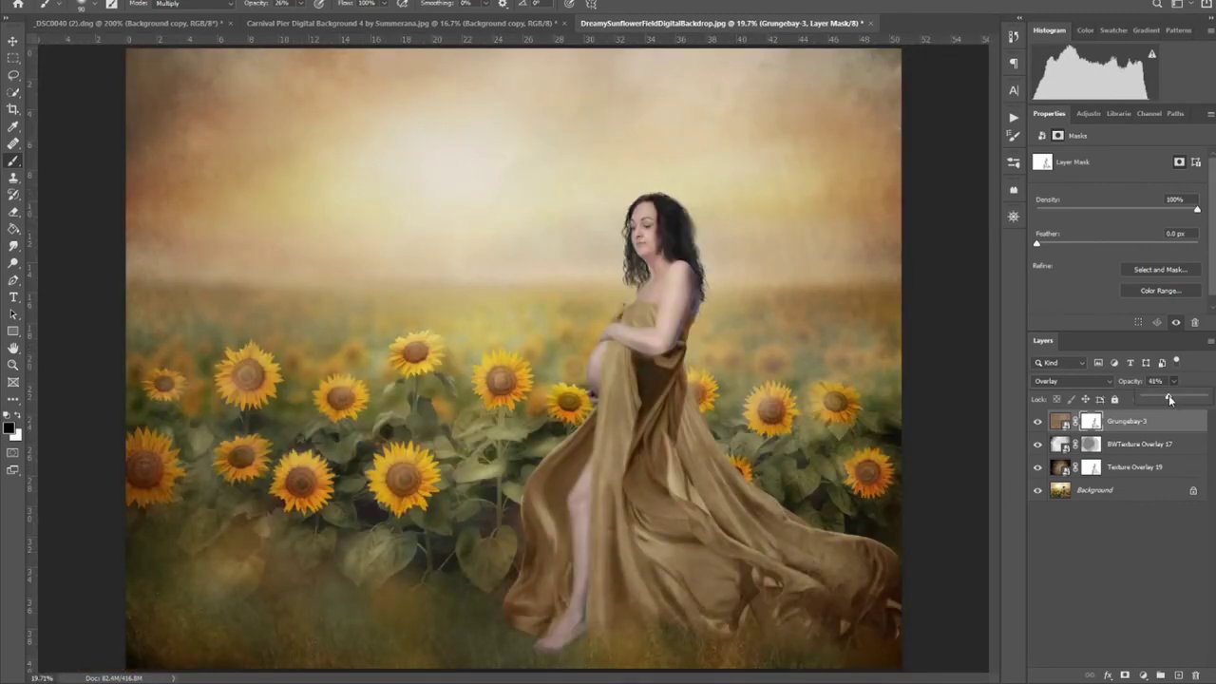
pyautogui.click(1060, 444)
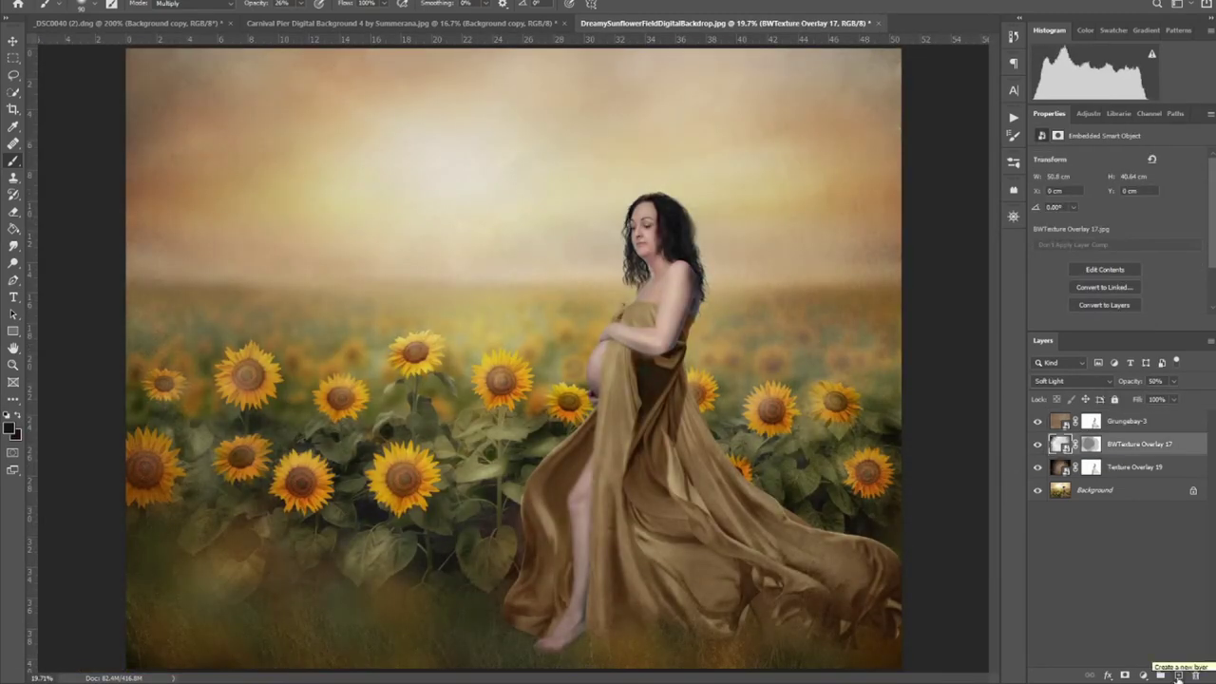
# - Stamp the photographer's watermark in white on a new layer with the watermark brush at raised brush opacity
pyautogui.click(1176, 675)
pyautogui.click(74, 5)
pyautogui.doubleClick(57, 200)
pyautogui.click(300, 4)
pyautogui.moveTo(298, 19); pyautogui.dragTo(330, 21)
pyautogui.click(412, 278)
# - Set the watermark layer's opacity to 25% and move the watermark to the lower-left corner of the picture
pyautogui.click(1156, 381)
pyautogui.write('65')
pyautogui.press('Return')
pyautogui.press('v')
pyautogui.moveTo(475, 291); pyautogui.dragTo(421, 329)
pyautogui.hotkey('alt', ']')
pyautogui.hotkey('alt', '[')
pyautogui.moveTo(352, 314); pyautogui.dragTo(322, 628)
# - Merge all layers and compare the picture's earlier stages through the History snapshots, ending on Snapshot 6
pyautogui.hotkey('ctrl', 'shift', 'e')
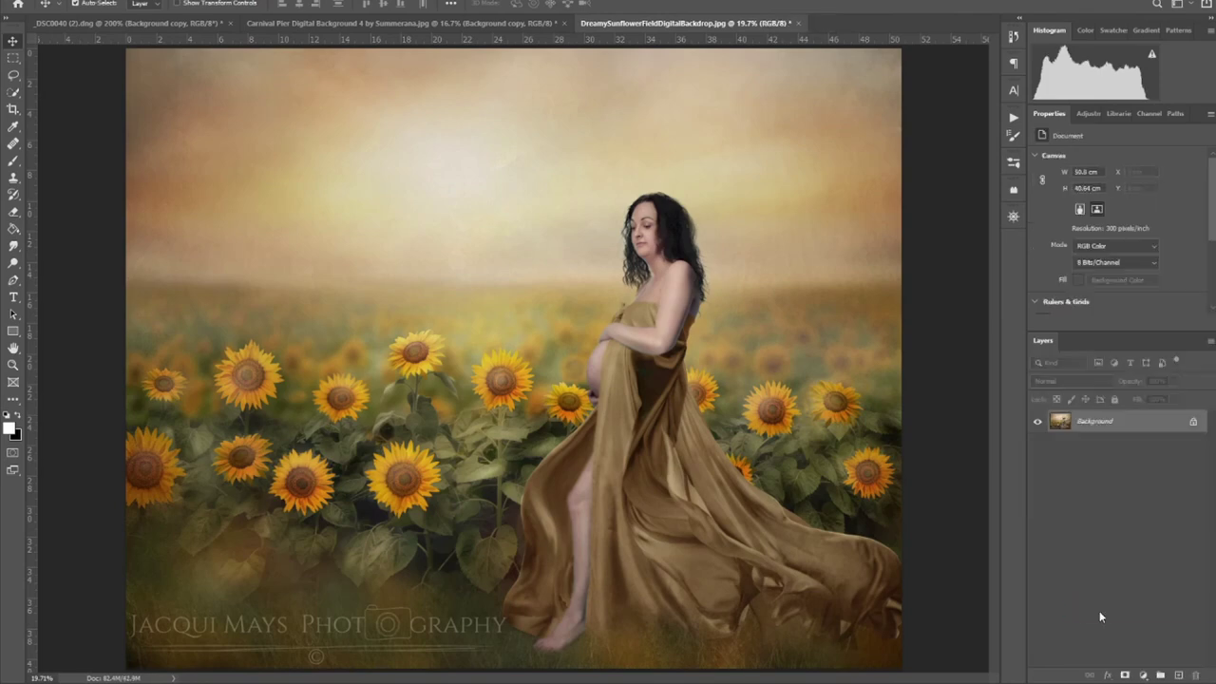
pyautogui.click(1014, 117)
pyautogui.click(1014, 36)
pyautogui.click(917, 76)
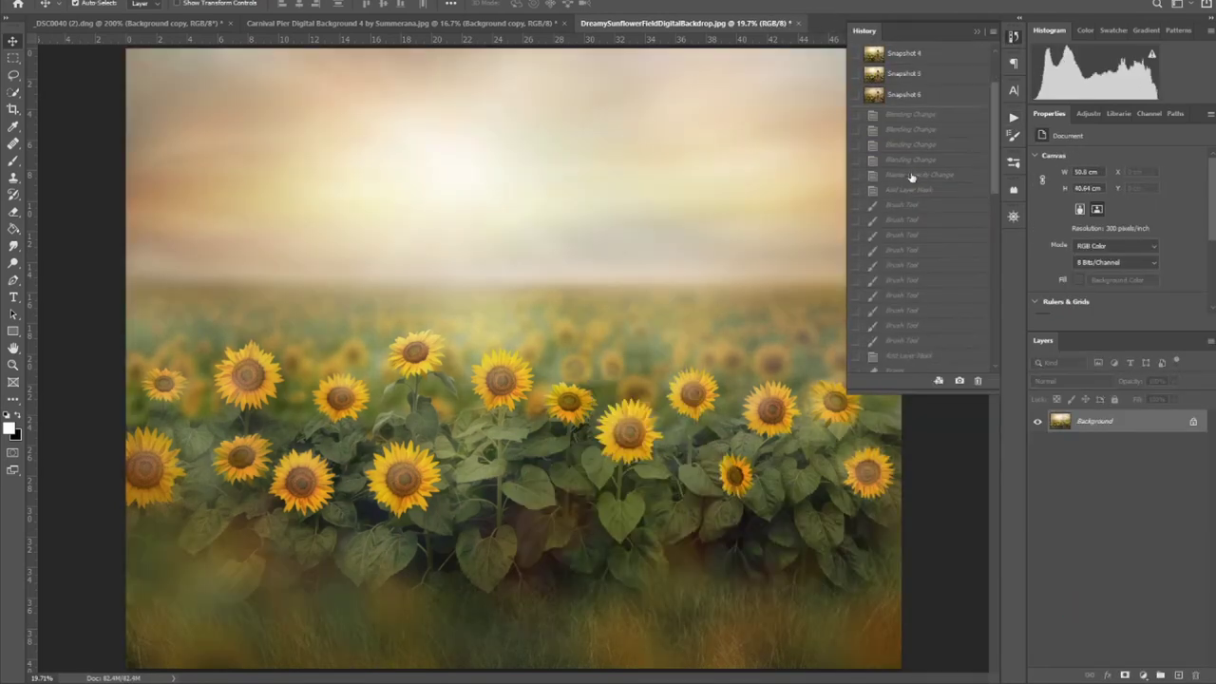
pyautogui.click(904, 176)
pyautogui.scroll(-2, 936, 127)
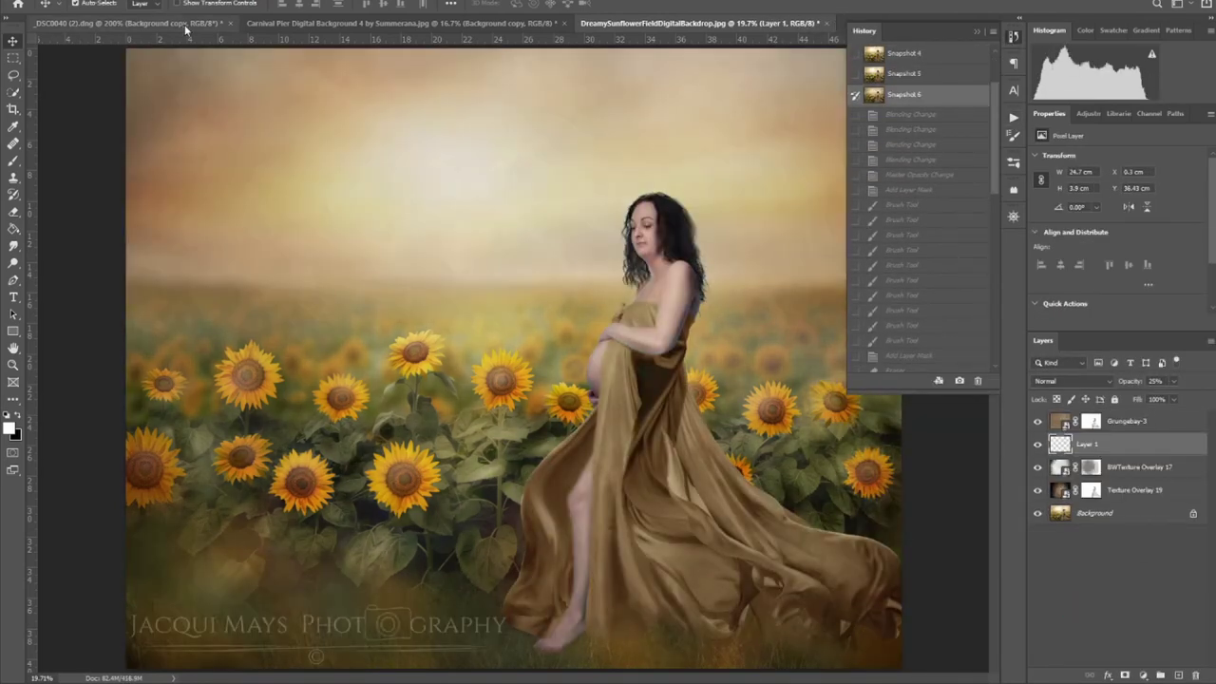
# - Copy the original studio photo into the sunflower composite as a new layer and scale it down
pyautogui.click(186, 29)
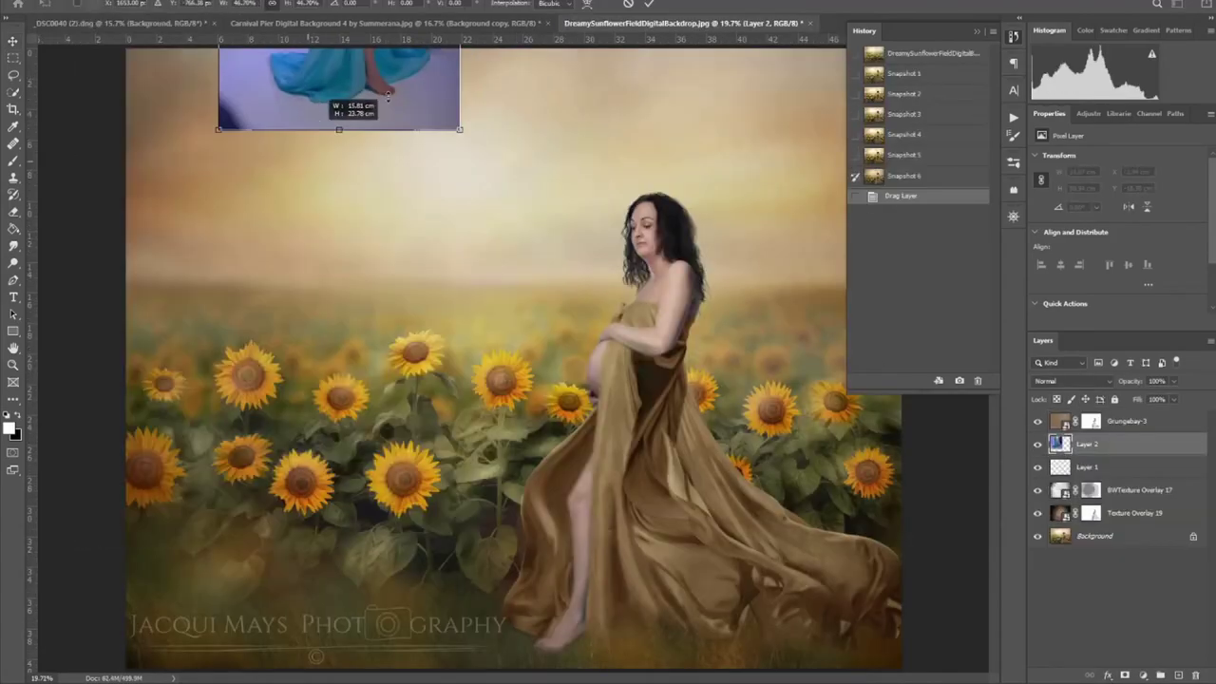